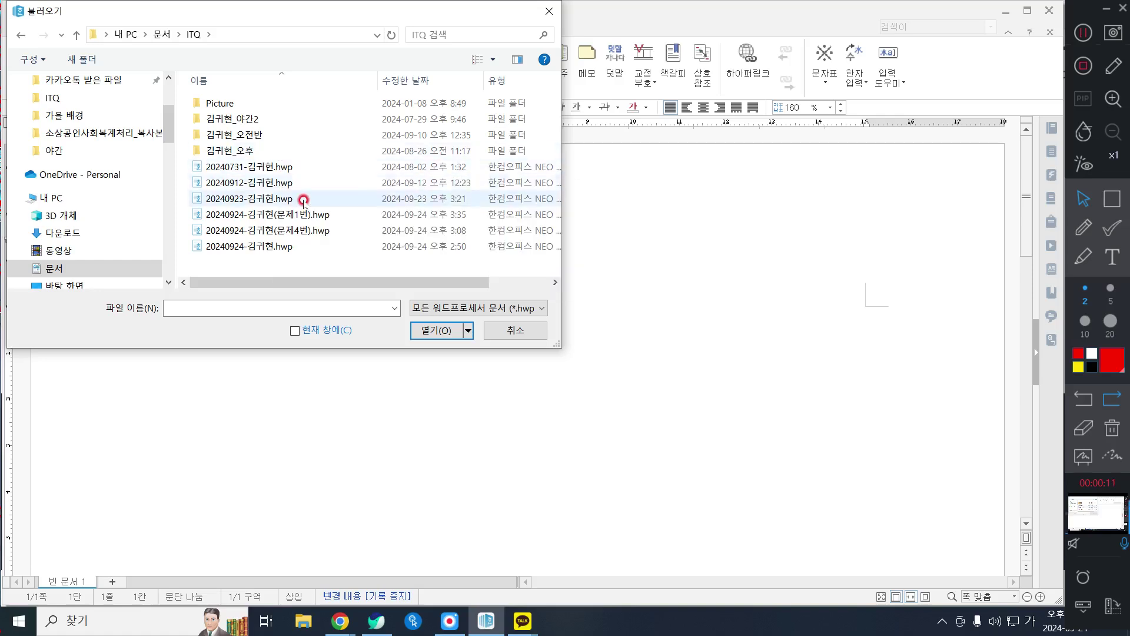
- Open the HWP document dated 20240924 that has no problem number in its file name from the ITQ folder
{"action": "left_click", "coordinate": [284, 246]}
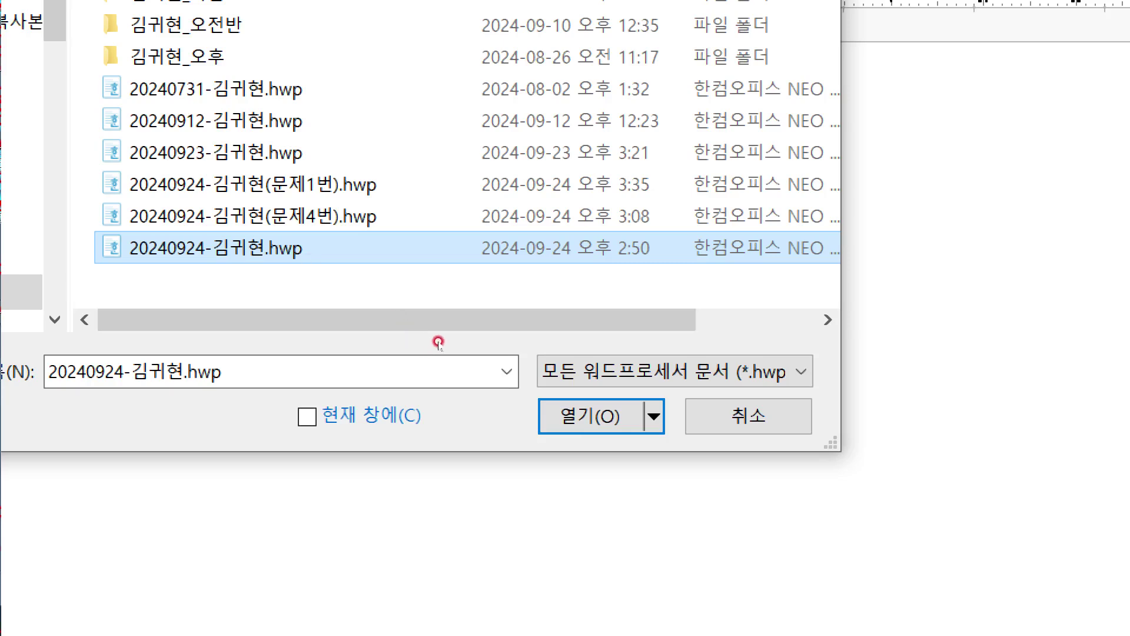
{"action": "key", "text": "Return"}
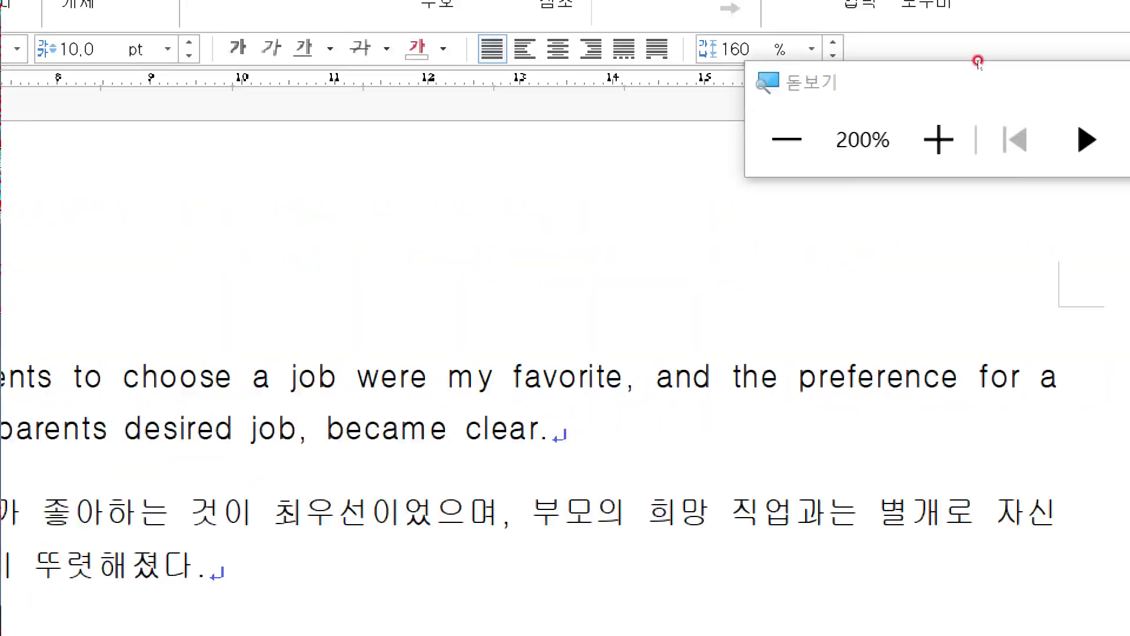
{"action": "left_click", "coordinate": [1083, 139]}
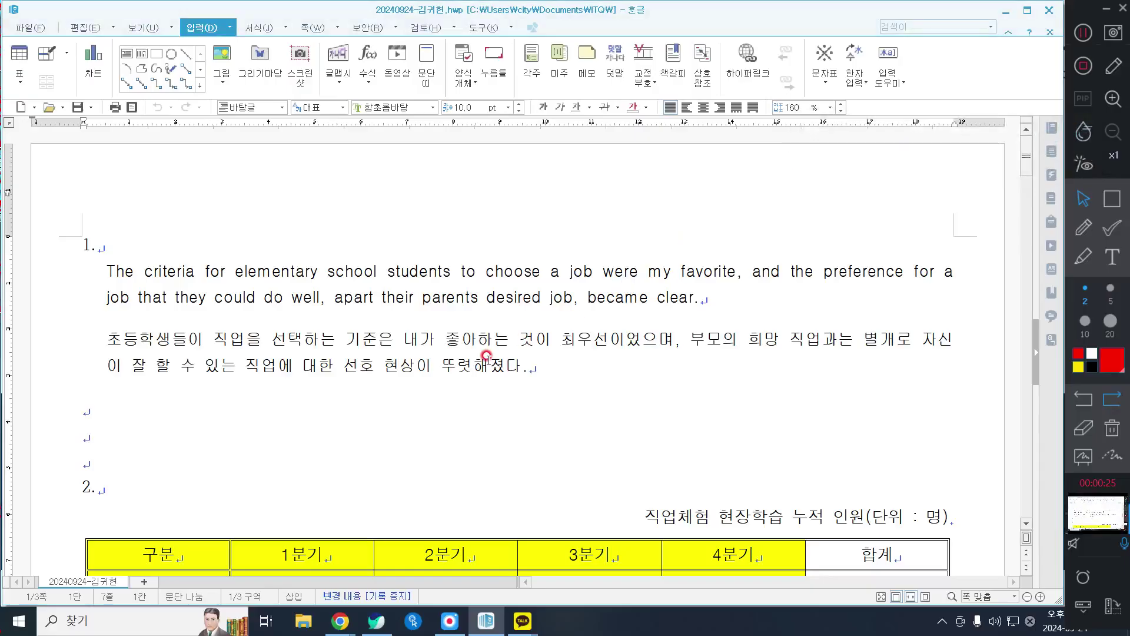
- Insert a column chart from the yellow table cells, covering 구분 to 4분기 and the rows down to 의사
{"action": "scroll", "coordinate": [320, 343], "scroll_direction": "down", "scroll_amount": 5}
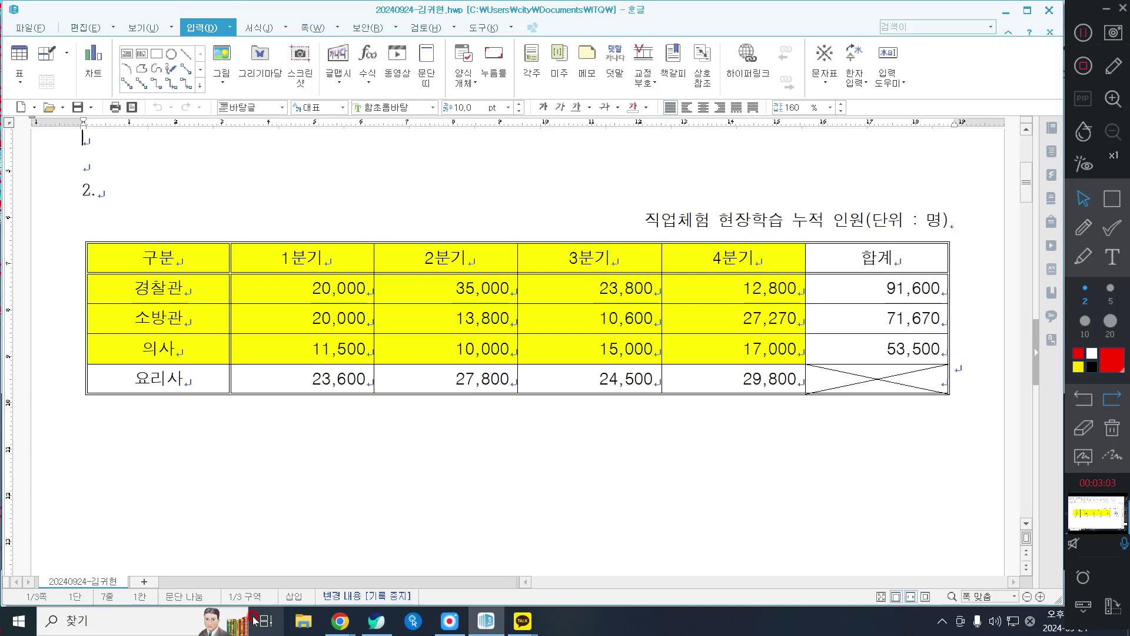
{"action": "left_click_drag", "start_coordinate": [167, 263], "coordinate": [733, 341]}
{"action": "left_click", "coordinate": [103, 59]}
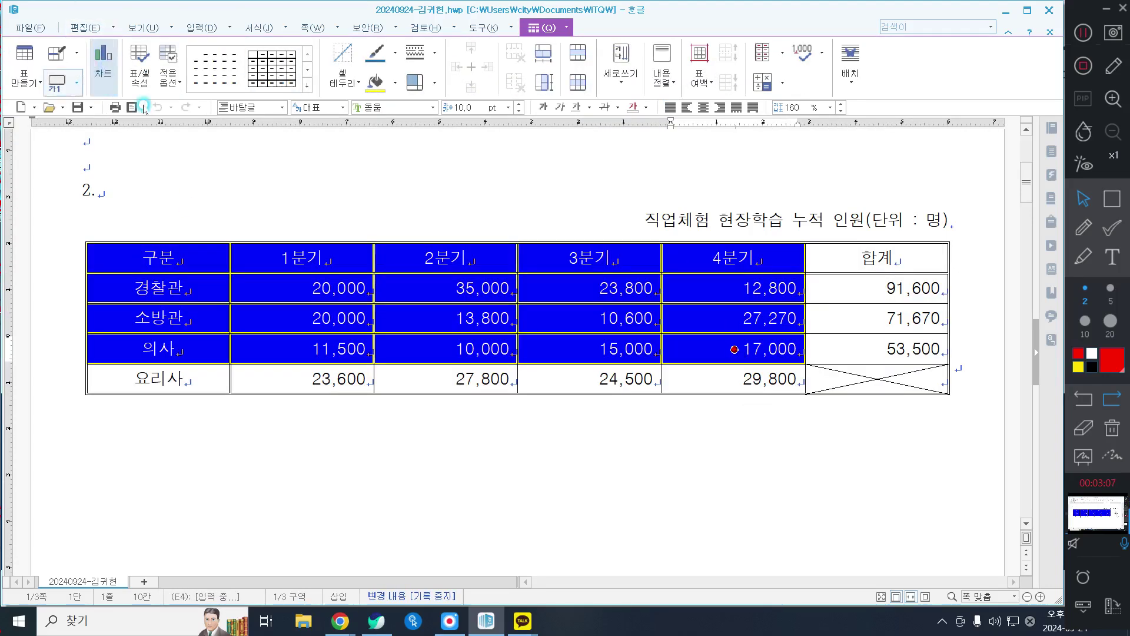
{"action": "left_click", "coordinate": [478, 229]}
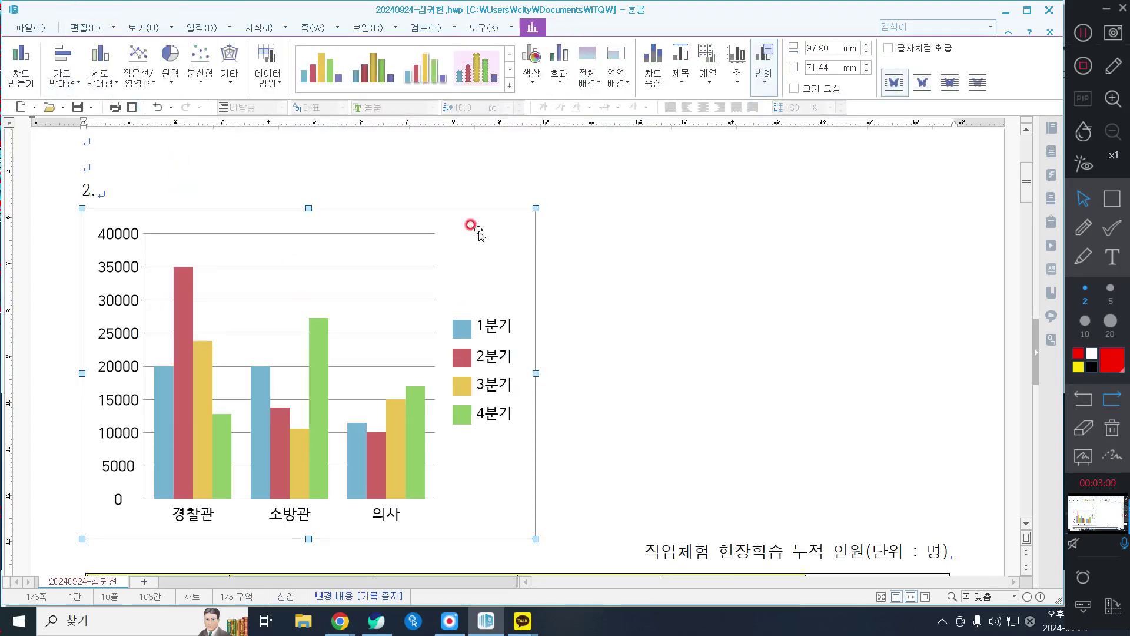
- Treat the chart as a character (글자처럼 취급) and stretch it to about 187 mm wide
{"action": "left_click", "coordinate": [912, 49]}
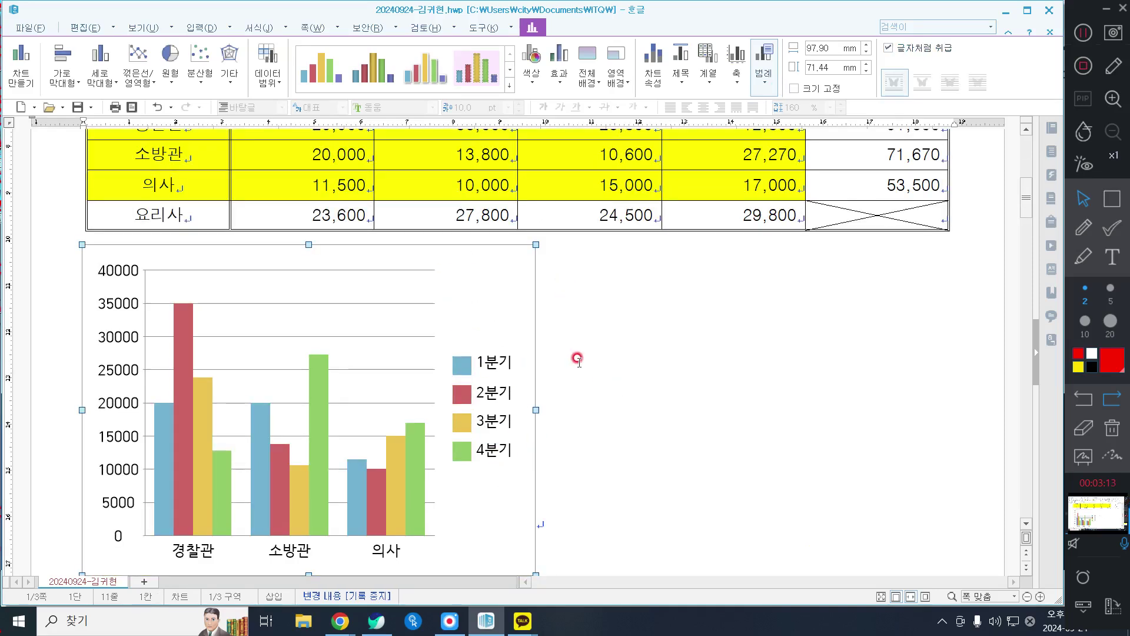
{"action": "left_click_drag", "start_coordinate": [534, 410], "coordinate": [948, 418]}
- Show the chart title above the plot and switch the chart to a vertical bar variant without gridlines
{"action": "left_click", "coordinate": [681, 65]}
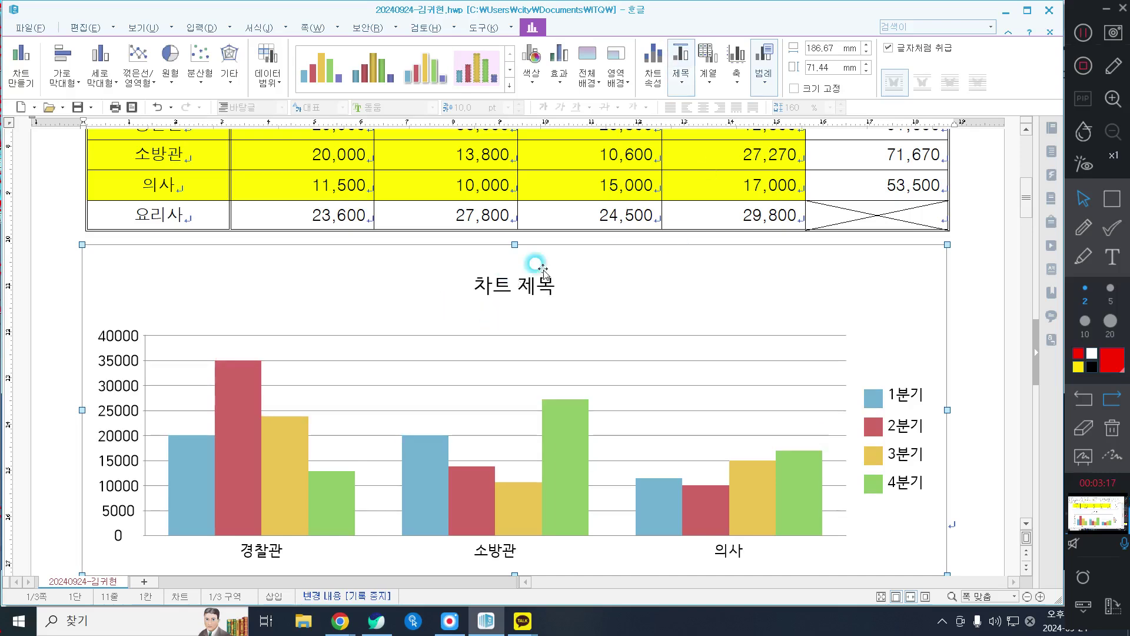
{"action": "left_click", "coordinate": [524, 286]}
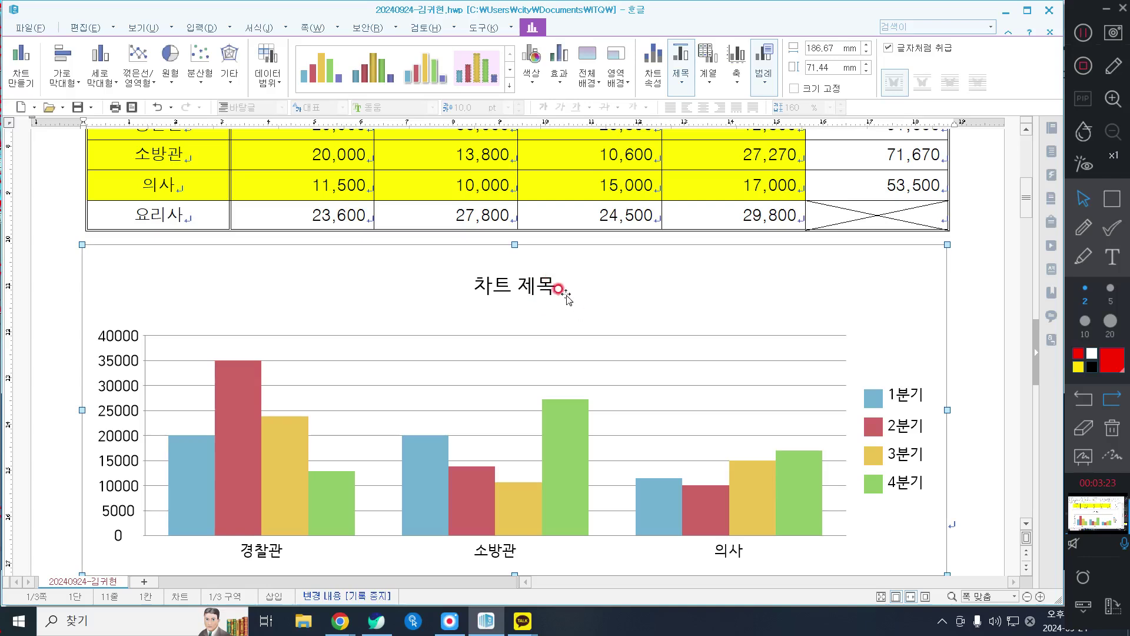
{"action": "left_click", "coordinate": [100, 73]}
{"action": "left_click", "coordinate": [315, 429]}
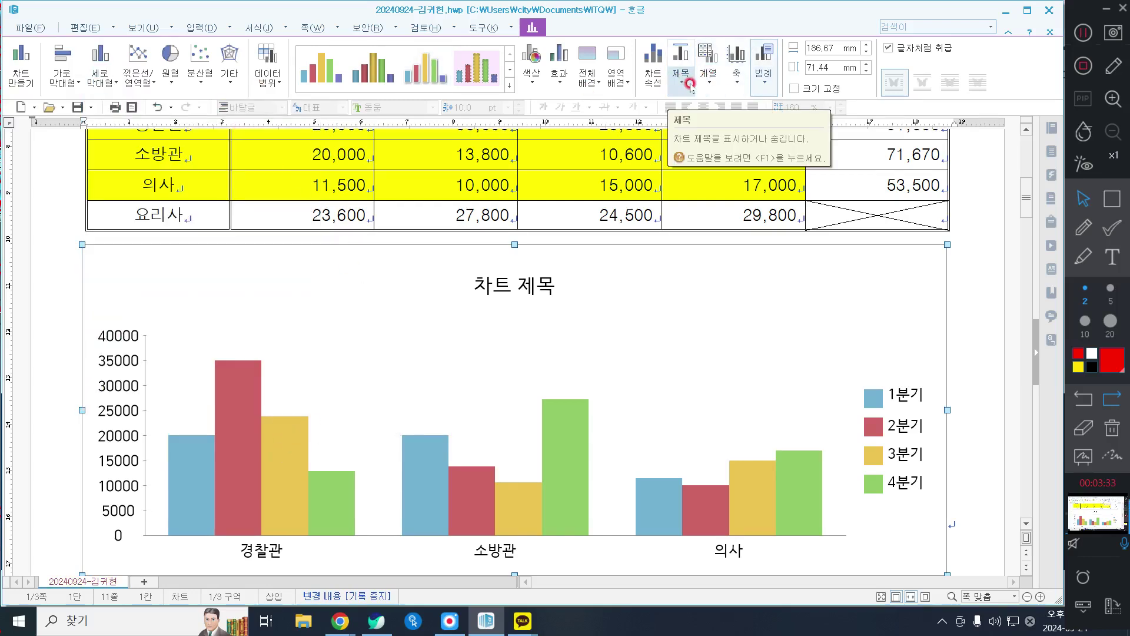
{"action": "left_click", "coordinate": [681, 84]}
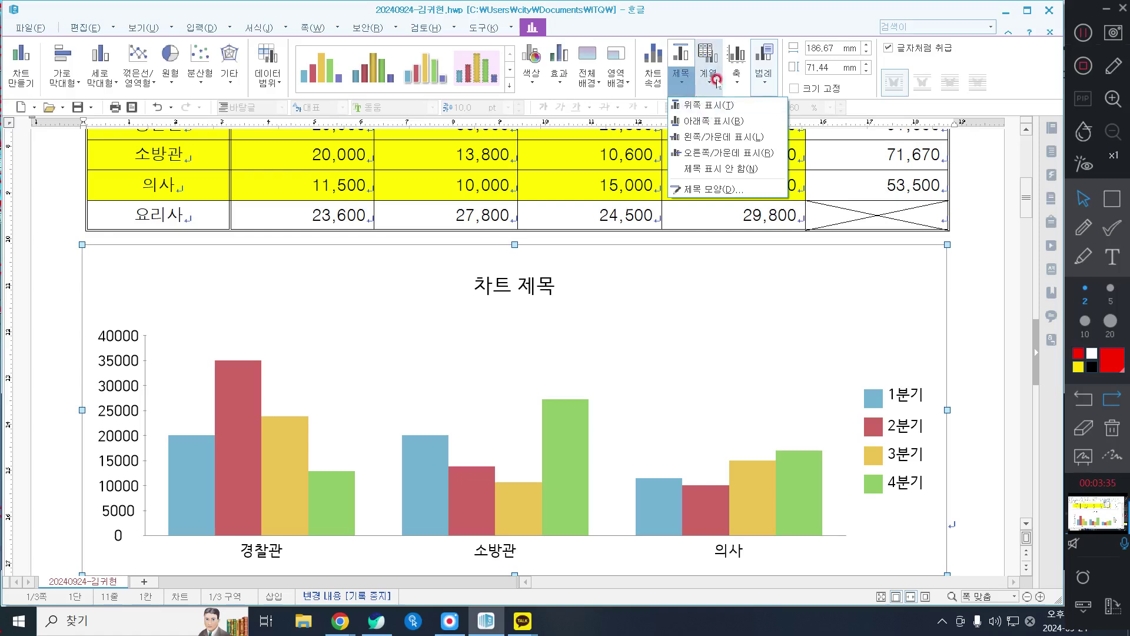
{"action": "left_click", "coordinate": [752, 81]}
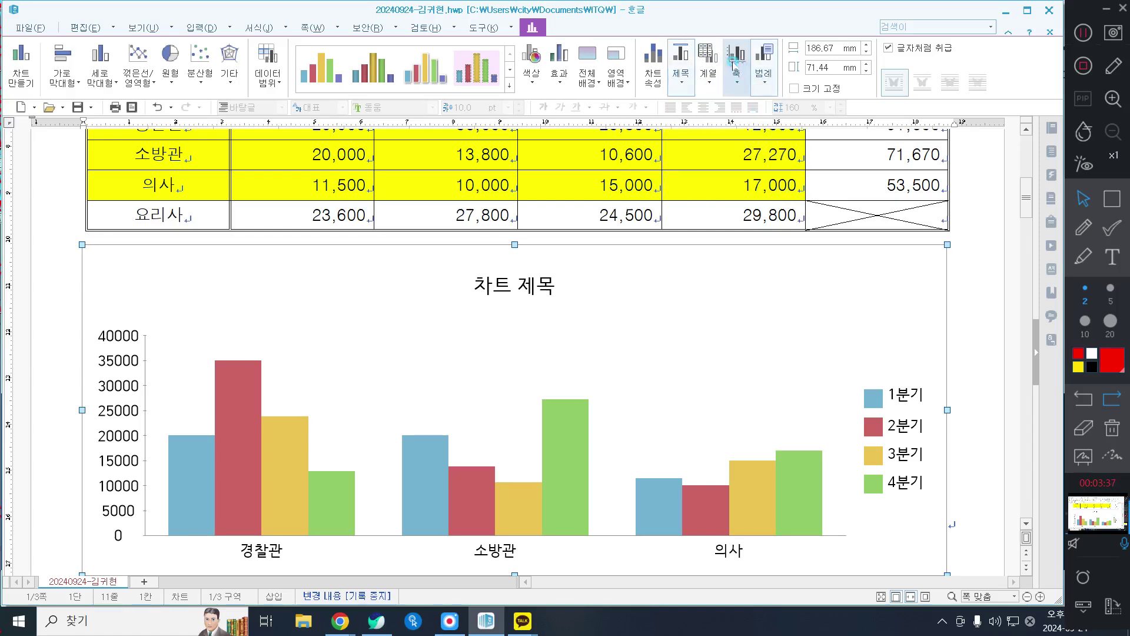
- Show the title of the chart's Y axis with vertical text, keeping the default wording
{"action": "left_click", "coordinate": [737, 76]}
{"action": "left_click", "coordinate": [767, 123]}
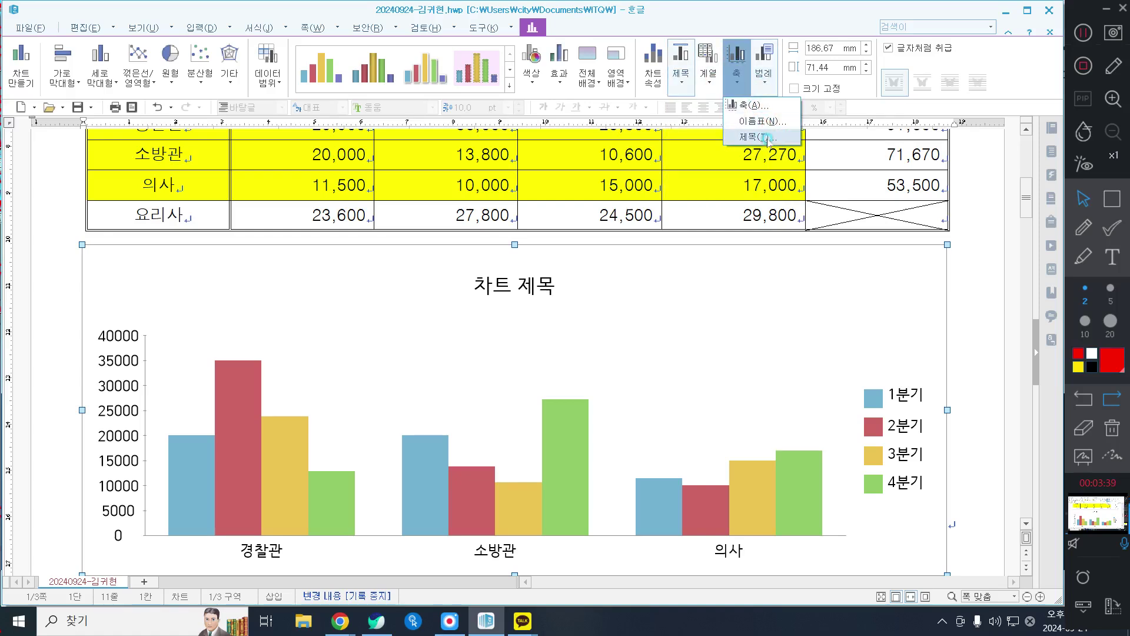
{"action": "left_click", "coordinate": [767, 137]}
{"action": "left_click", "coordinate": [491, 311]}
{"action": "left_click", "coordinate": [578, 297]}
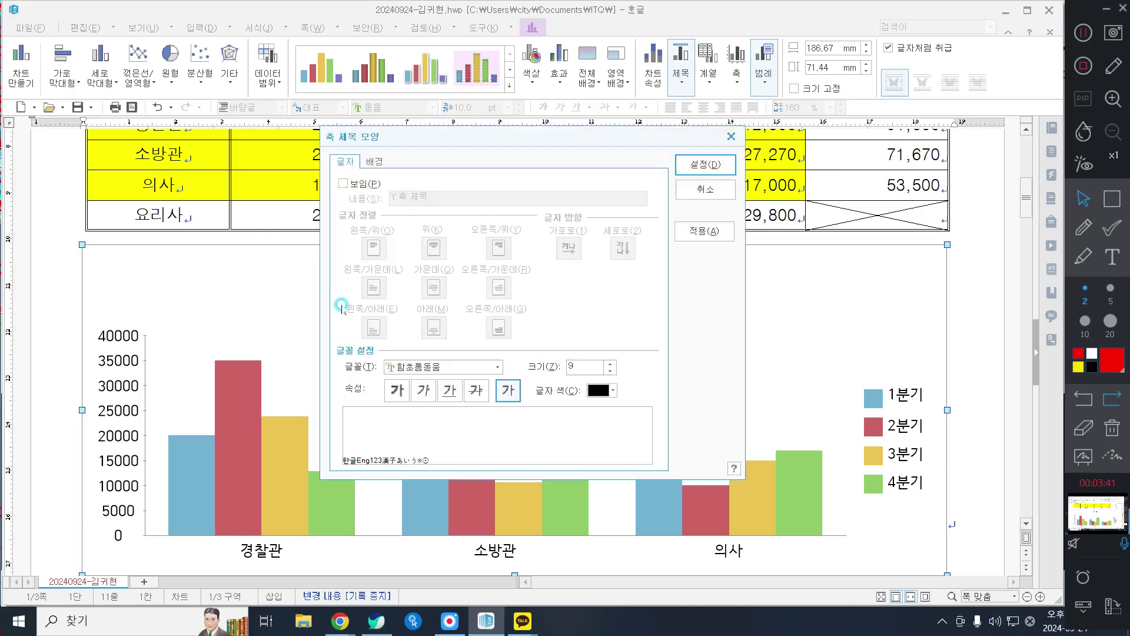
{"action": "left_click", "coordinate": [362, 185]}
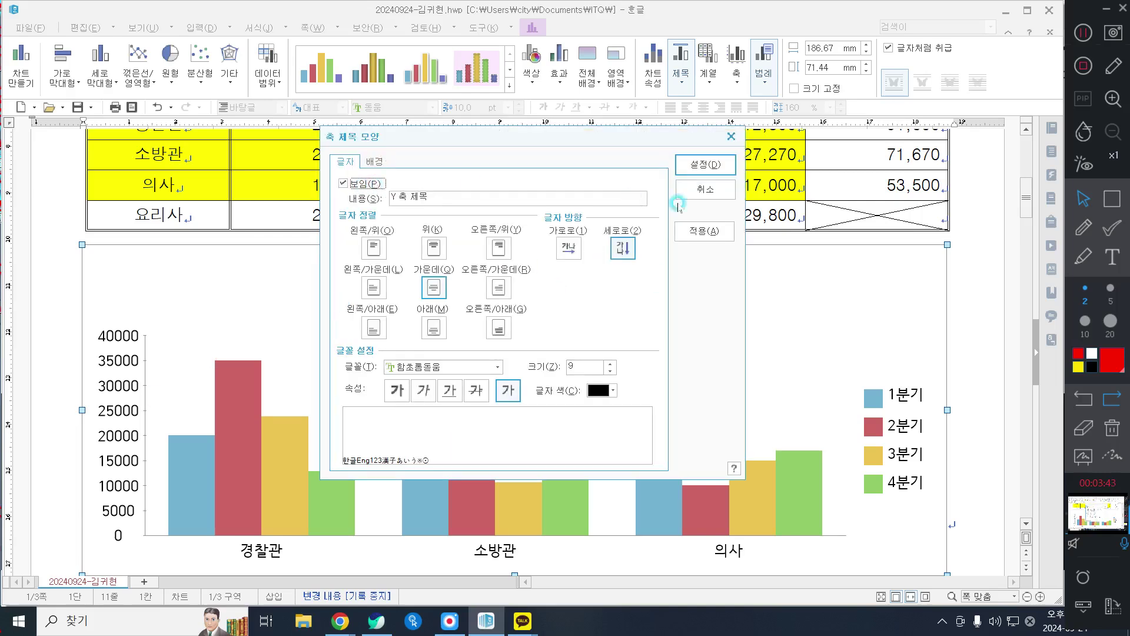
{"action": "left_click", "coordinate": [705, 165]}
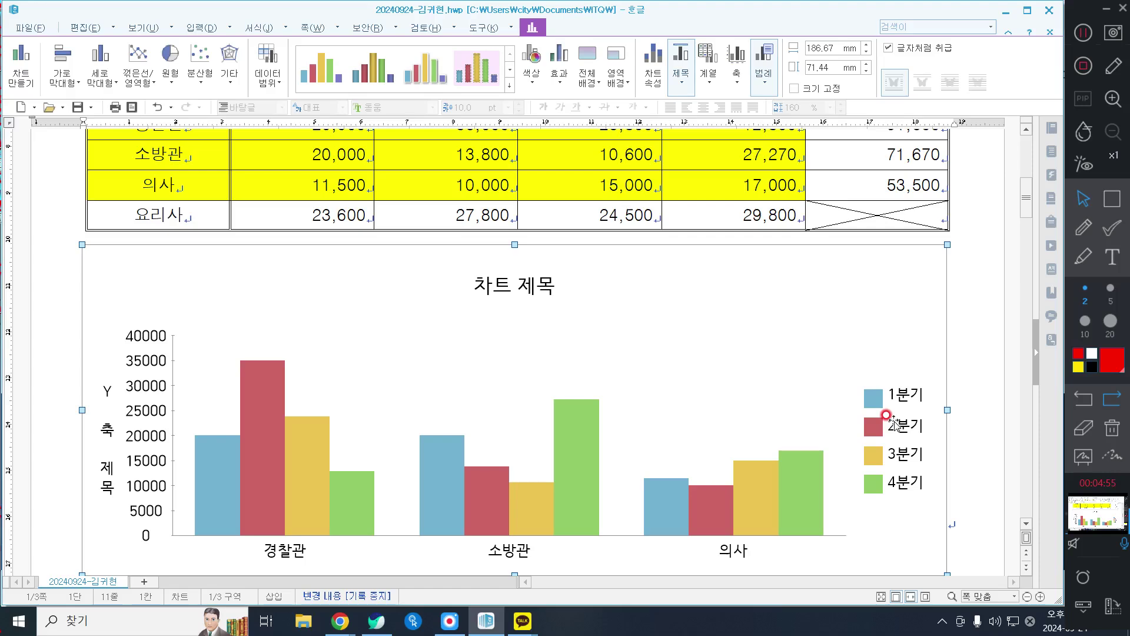
- Delete the chart below the table
{"action": "scroll", "coordinate": [918, 342], "scroll_direction": "down", "scroll_amount": 1}
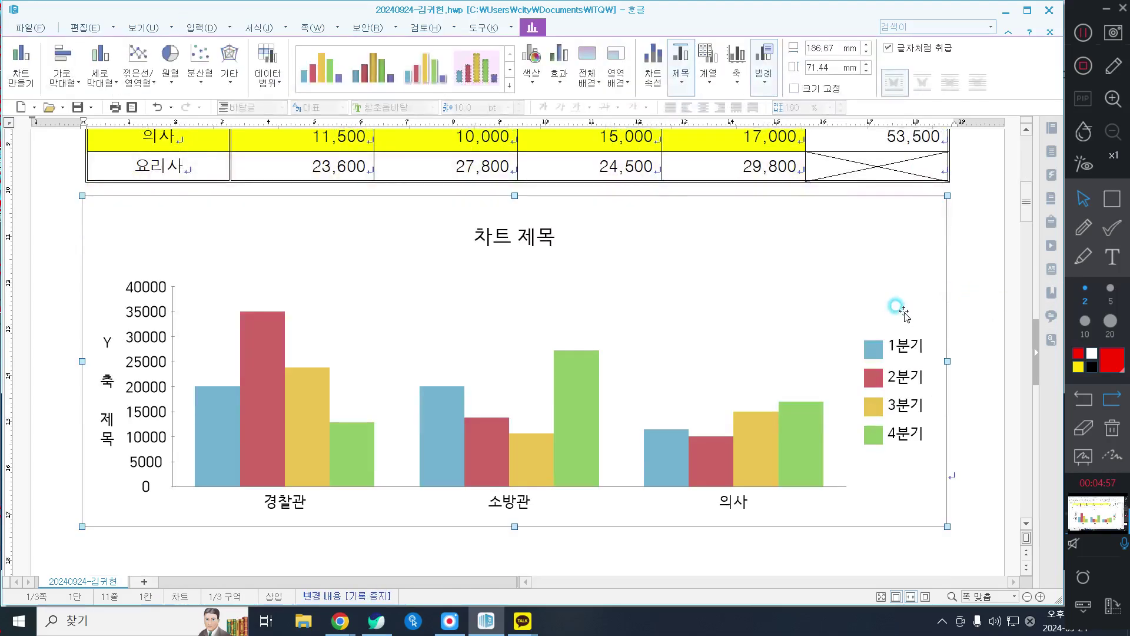
{"action": "key", "text": "Delete"}
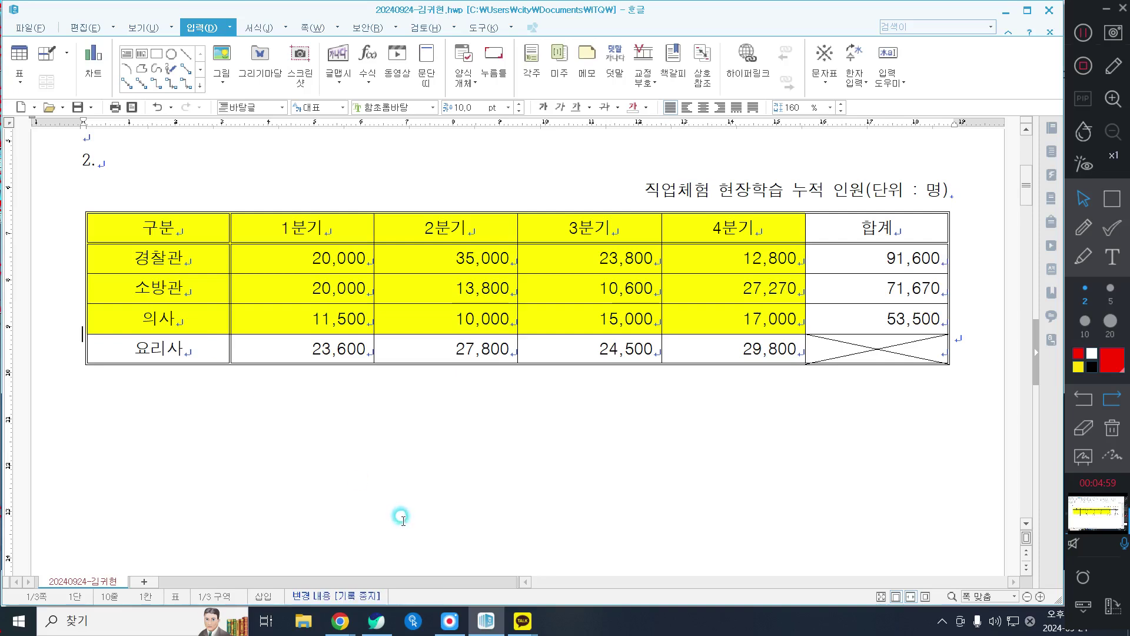
{"action": "left_click", "coordinate": [402, 519]}
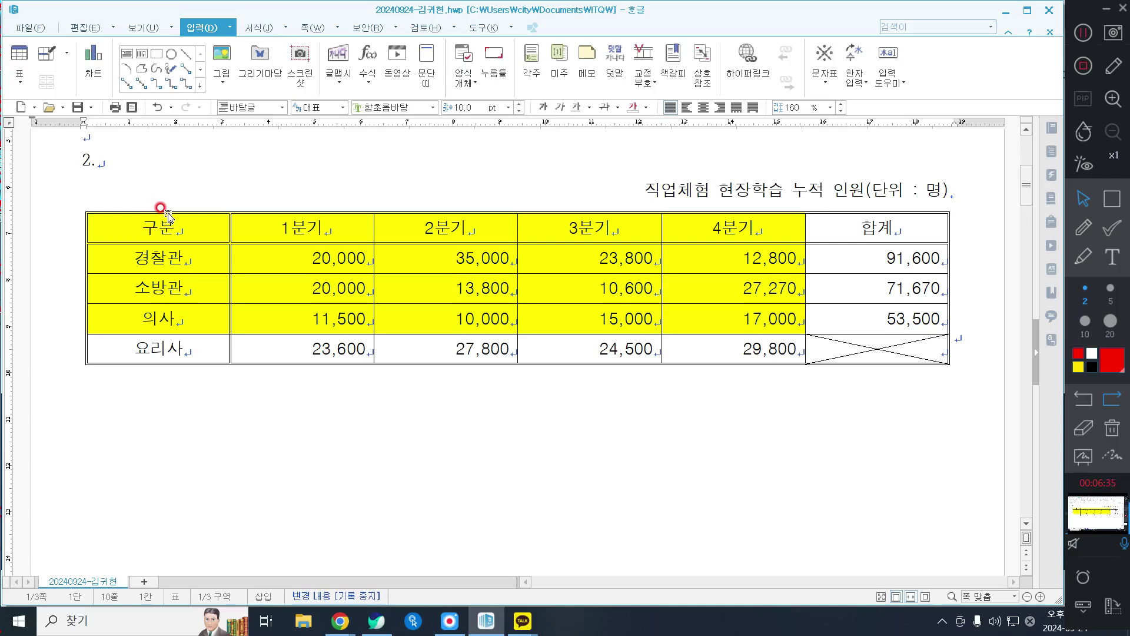
{"action": "left_click", "coordinate": [1109, 206]}
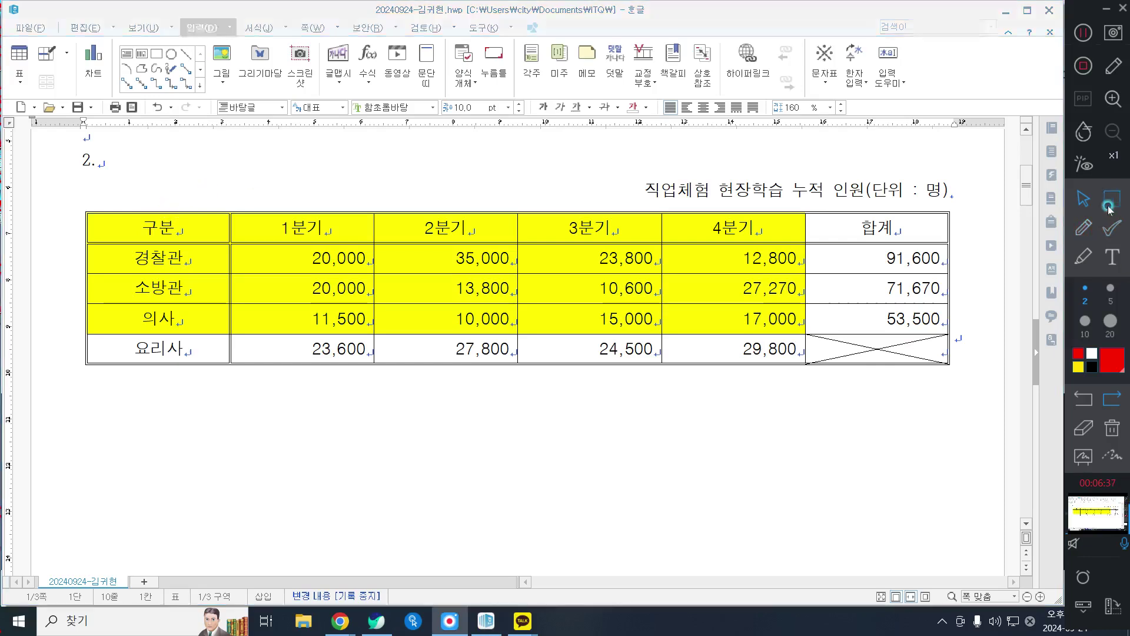
{"action": "mouse_move", "coordinate": [66, 327]}
{"action": "left_mouse_down"}
{"action": "mouse_move", "coordinate": [203, 382]}
{"action": "mouse_move", "coordinate": [247, 380]}
{"action": "left_mouse_up"}
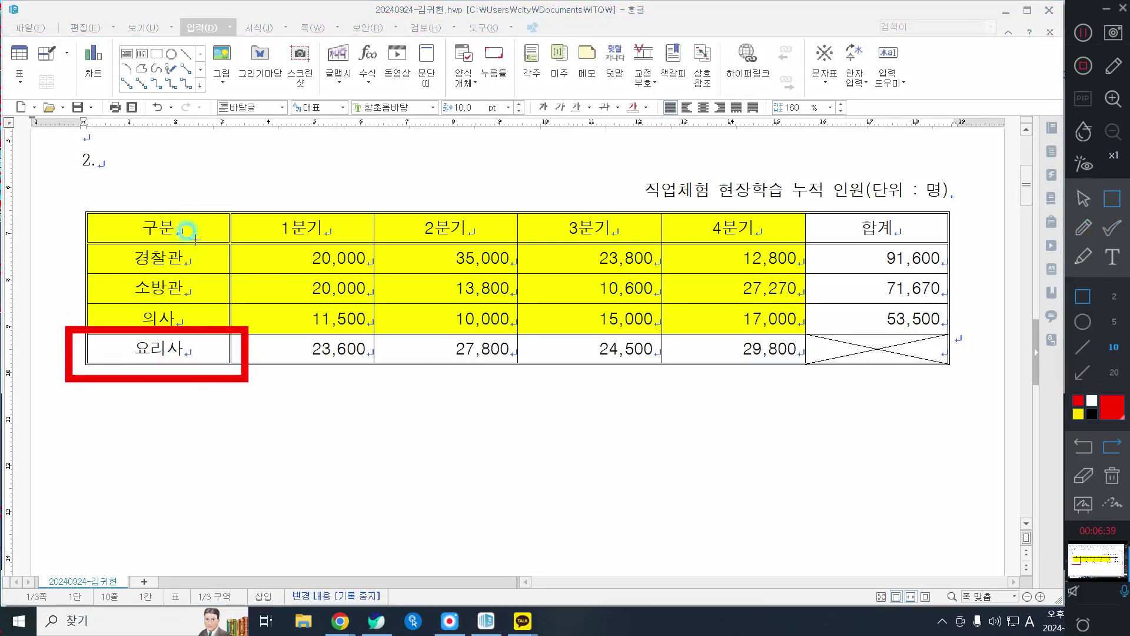
{"action": "mouse_move", "coordinate": [231, 189]}
{"action": "left_mouse_down"}
{"action": "mouse_move", "coordinate": [783, 353]}
{"action": "mouse_move", "coordinate": [814, 334]}
{"action": "left_mouse_up"}
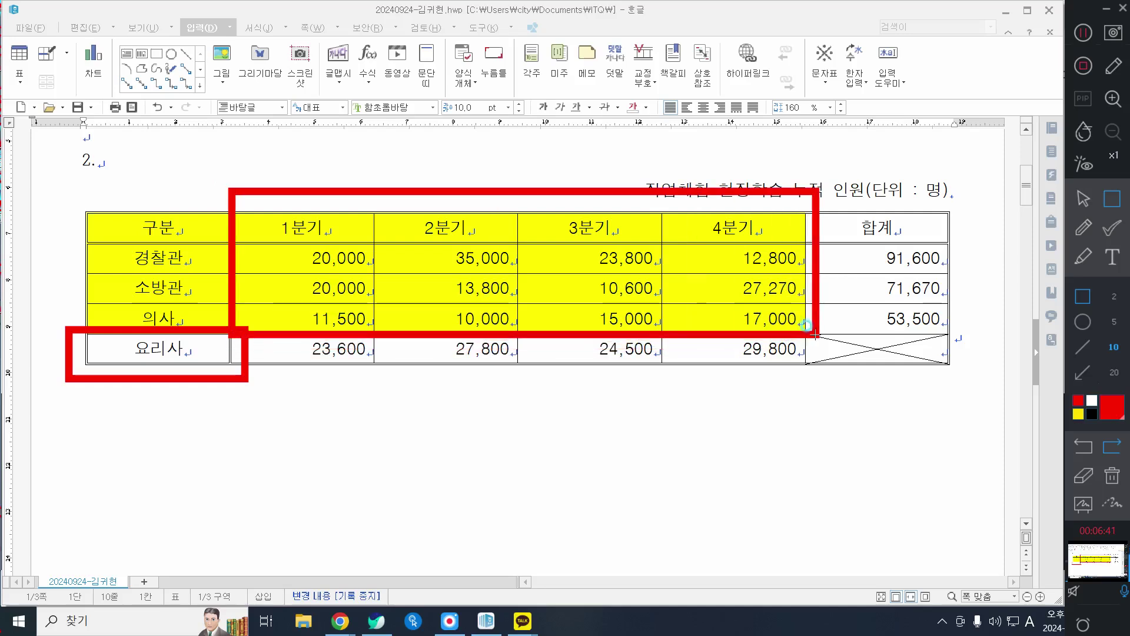
{"action": "key", "text": "ctrl+z"}
{"action": "key", "text": "ctrl+z"}
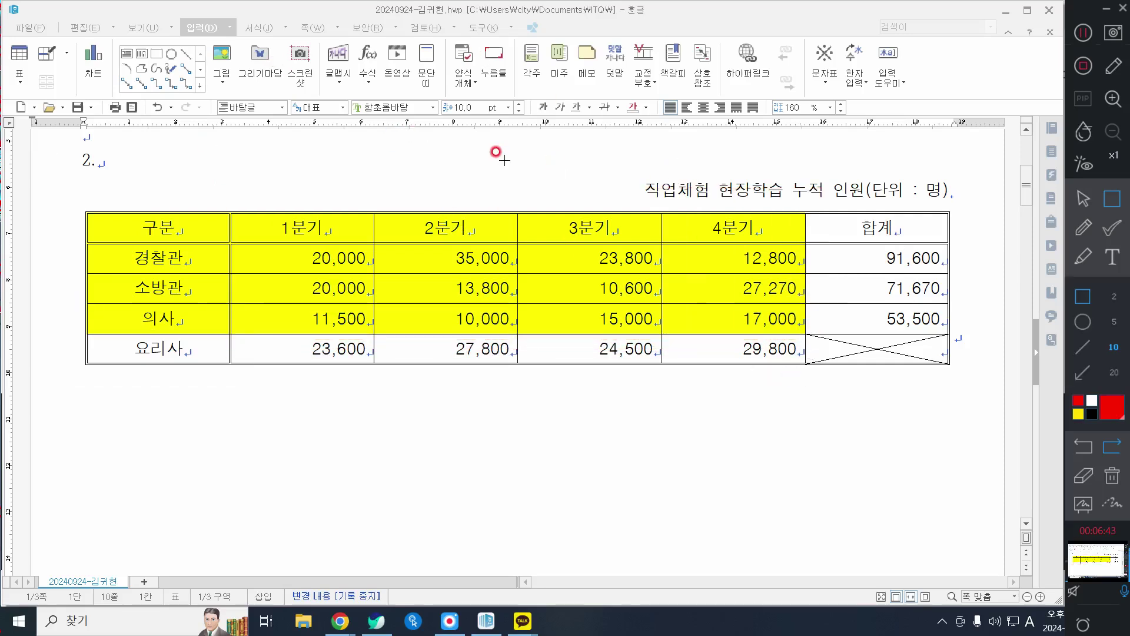
{"action": "mouse_move", "coordinate": [64, 200]}
{"action": "left_mouse_down"}
{"action": "mouse_move", "coordinate": [281, 259]}
{"action": "mouse_move", "coordinate": [738, 350]}
{"action": "mouse_move", "coordinate": [819, 340]}
{"action": "left_mouse_up"}
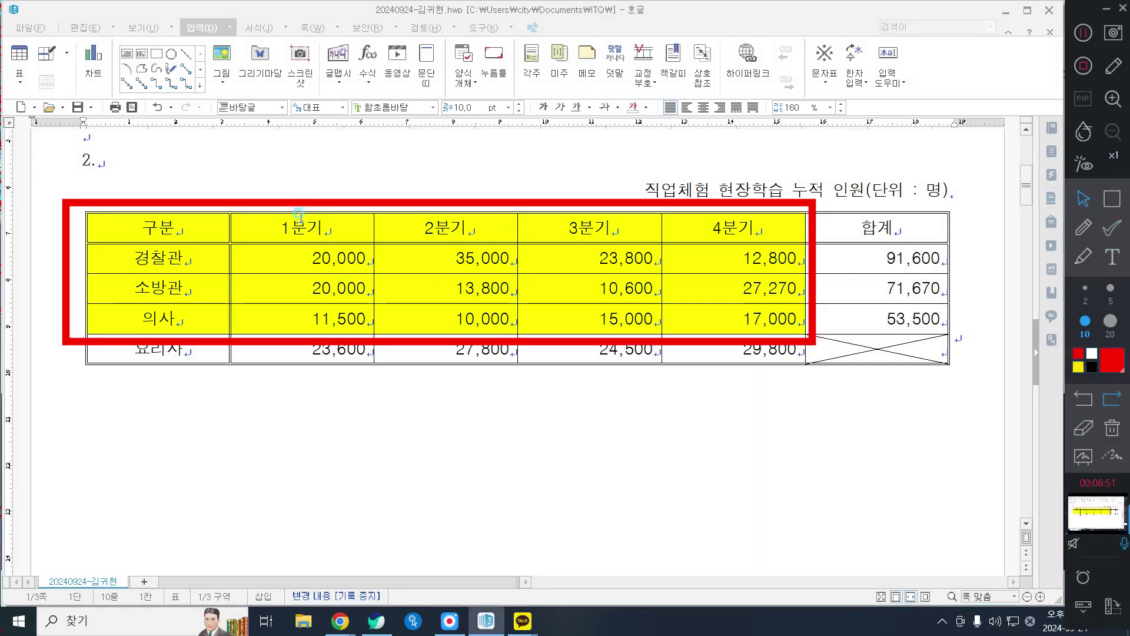
- Create a chart from the yellow table cells, spanning 구분 to 4분기 and the header row down to 의사
{"action": "left_click_drag", "start_coordinate": [97, 227], "coordinate": [734, 320]}
{"action": "left_click", "coordinate": [1125, 417]}
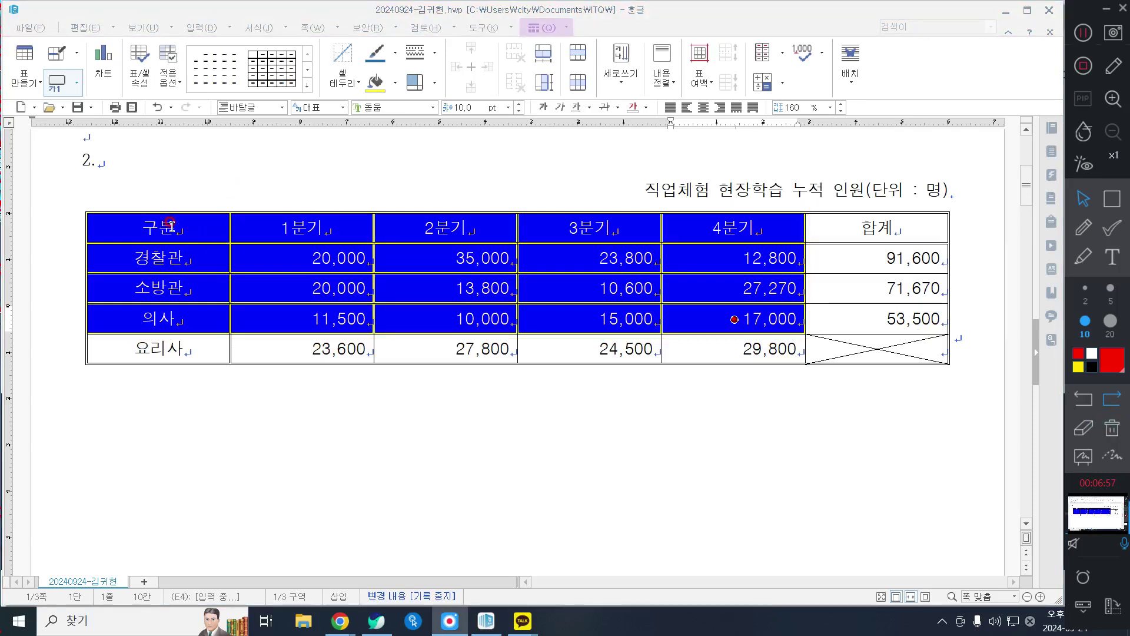
{"action": "left_click_drag", "start_coordinate": [170, 224], "coordinate": [684, 310]}
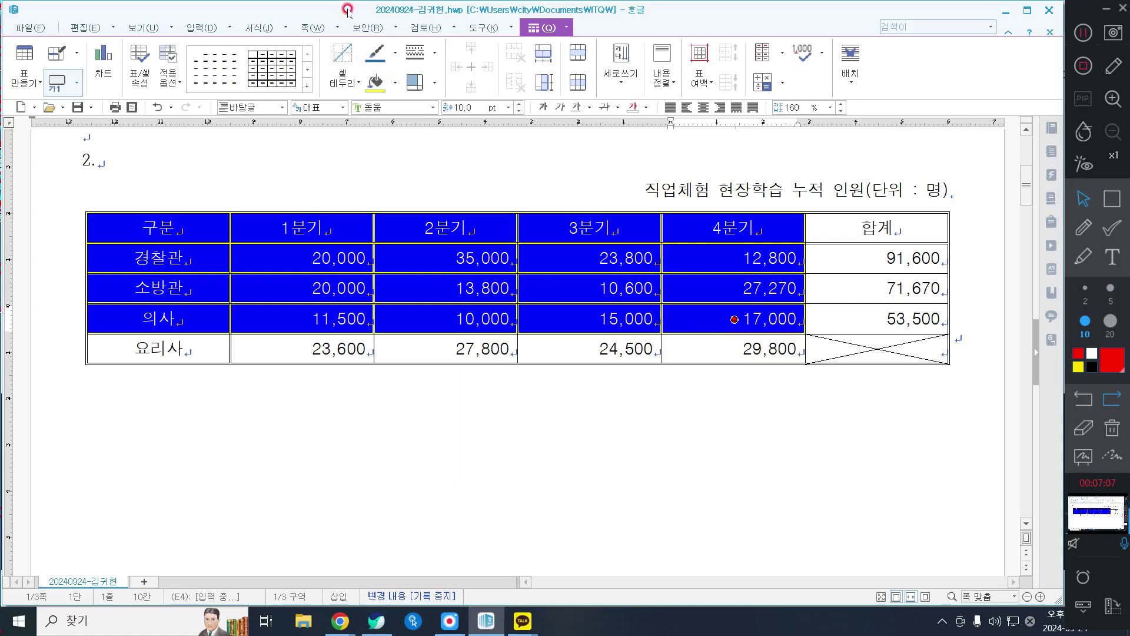
{"action": "left_click", "coordinate": [537, 31]}
{"action": "left_click", "coordinate": [31, 59]}
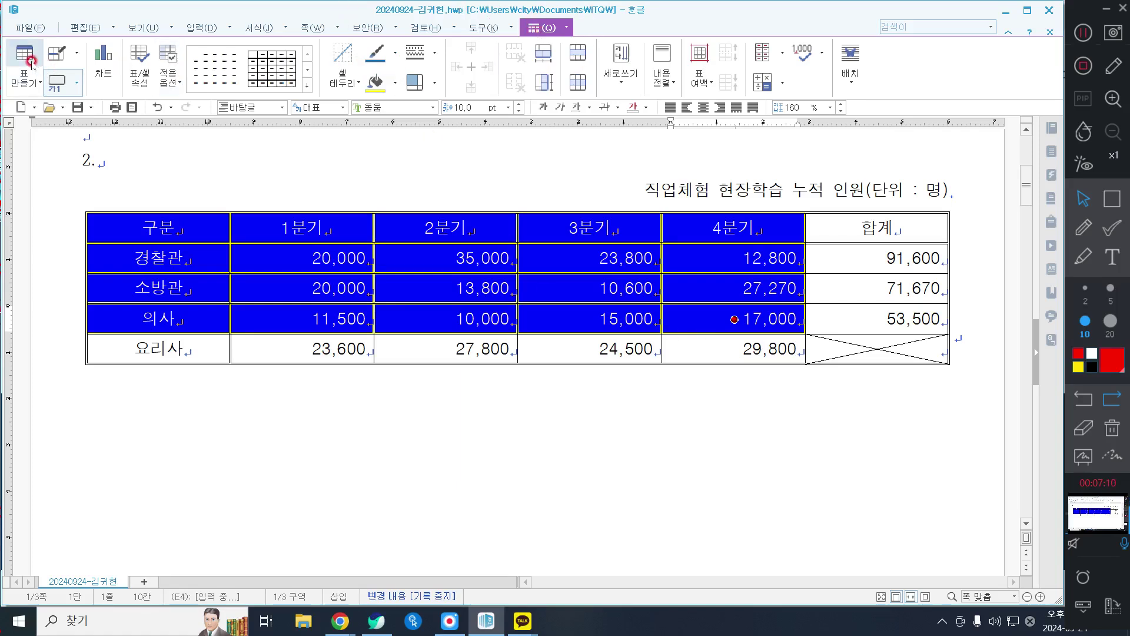
{"action": "left_click", "coordinate": [107, 61]}
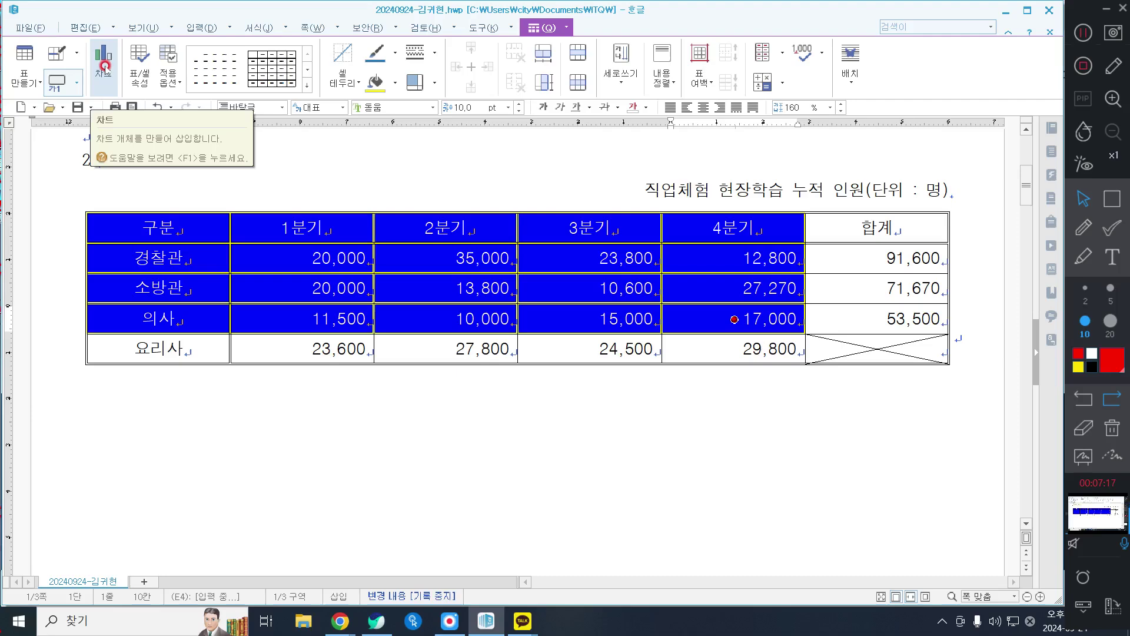
{"action": "left_click", "coordinate": [104, 66]}
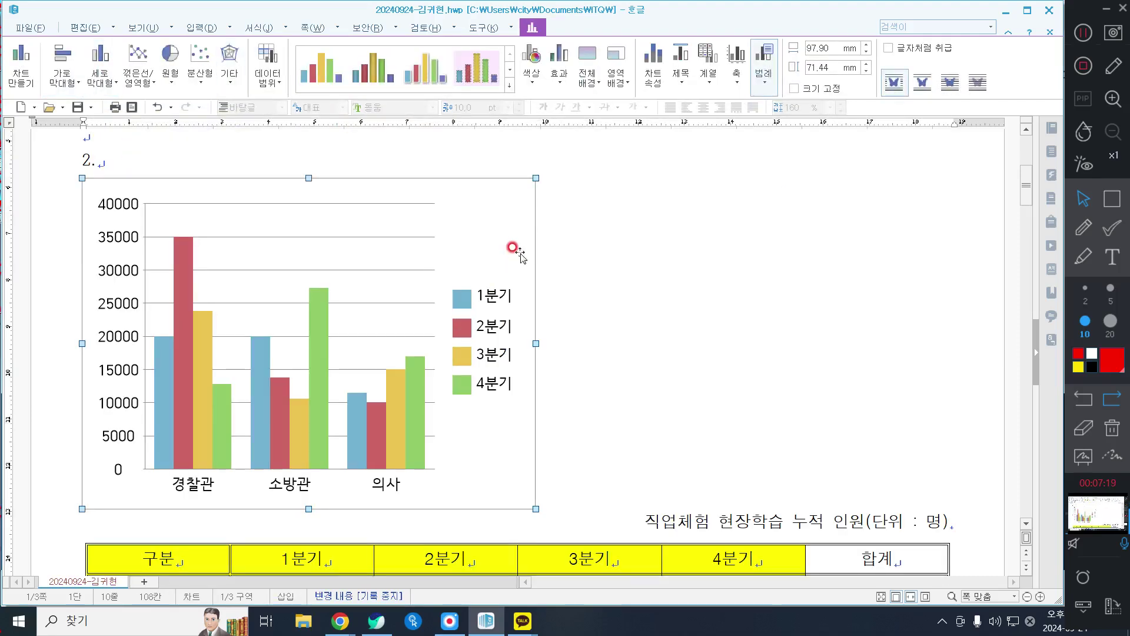
- Treat the chart as a character (글자처럼 취급) so it sits below the table, and widen it to about 184 mm
{"action": "scroll", "coordinate": [494, 529], "scroll_direction": "down", "scroll_amount": 2}
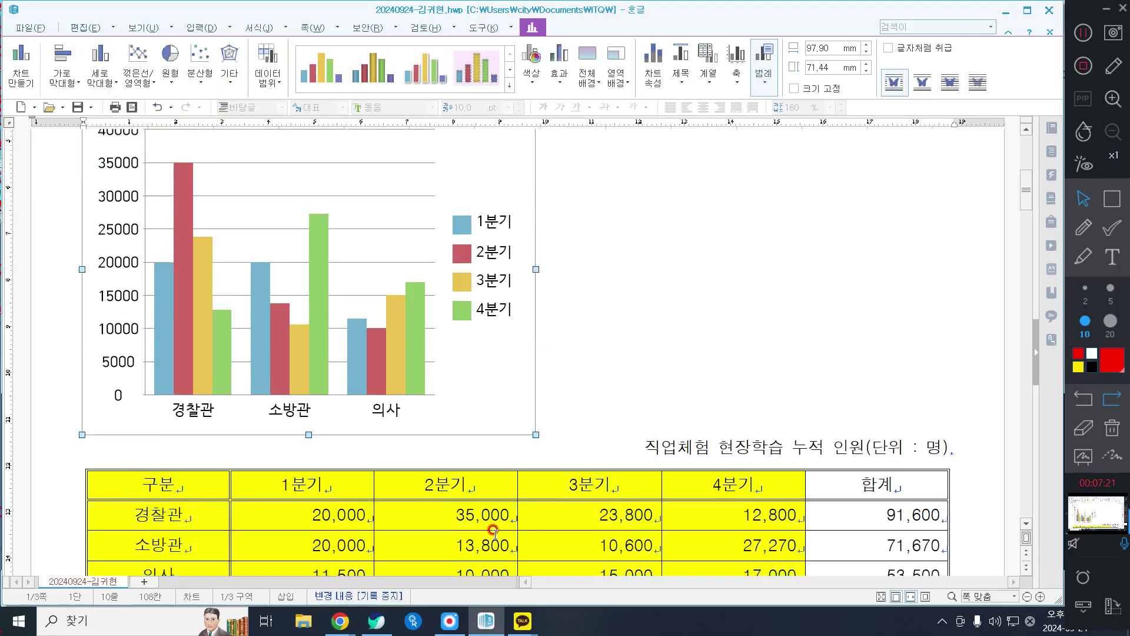
{"action": "scroll", "coordinate": [493, 529], "scroll_direction": "down", "scroll_amount": 4}
{"action": "scroll", "coordinate": [486, 444], "scroll_direction": "up", "scroll_amount": 6}
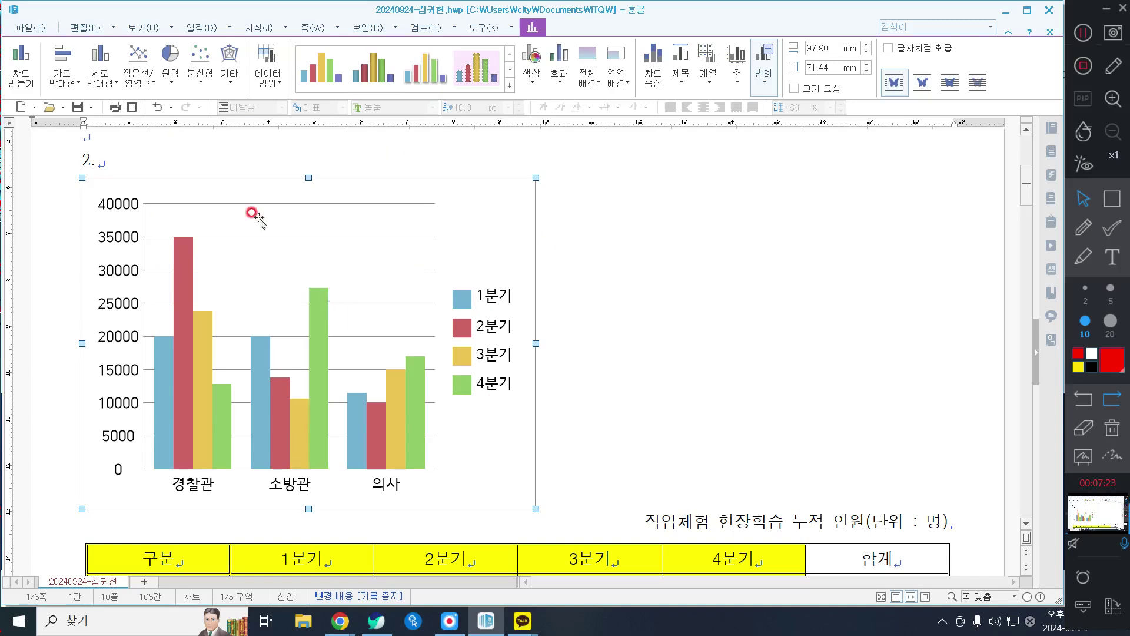
{"action": "left_click", "coordinate": [934, 47]}
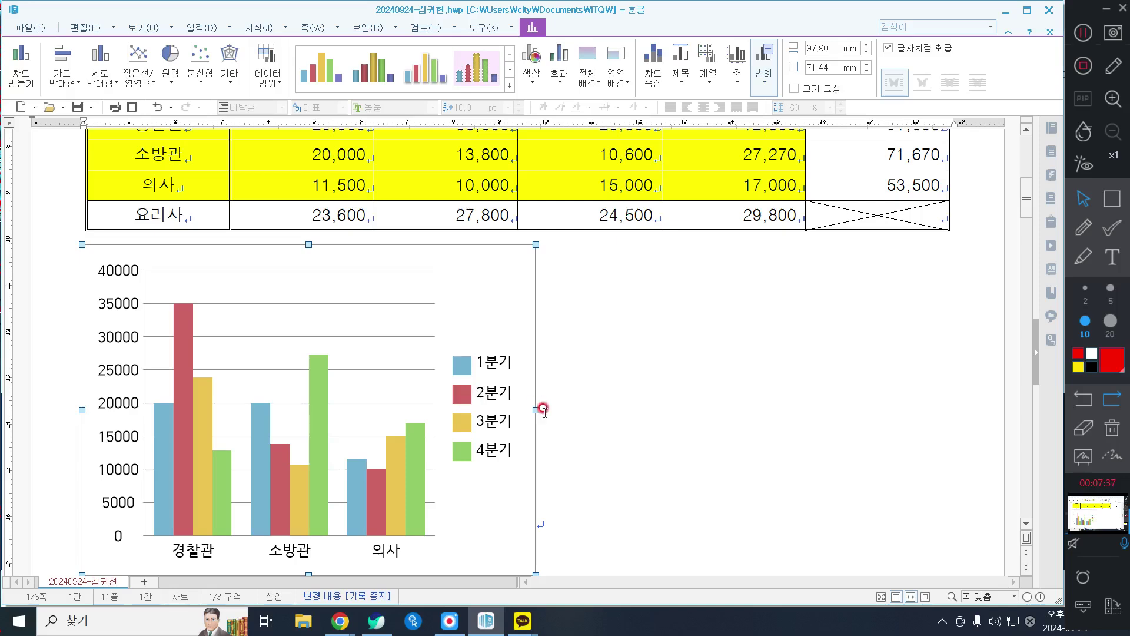
{"action": "left_click_drag", "start_coordinate": [535, 409], "coordinate": [933, 384]}
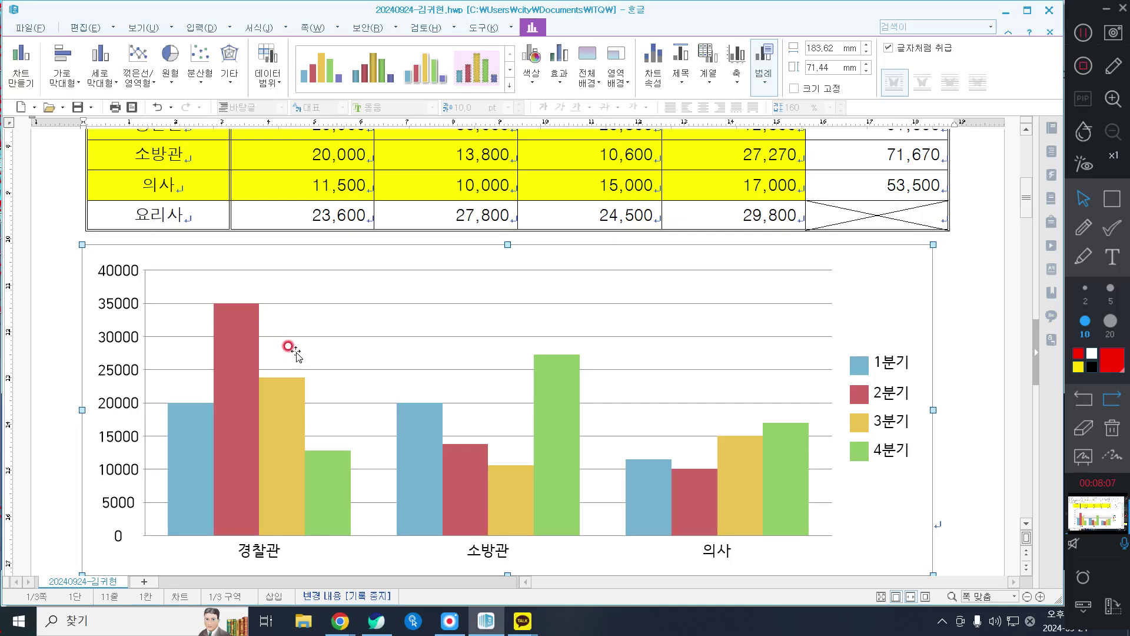
- Put the chart below the table into chart editing mode
{"action": "left_click", "coordinate": [896, 284]}
{"action": "left_click", "coordinate": [875, 279]}
{"action": "left_click", "coordinate": [874, 280]}
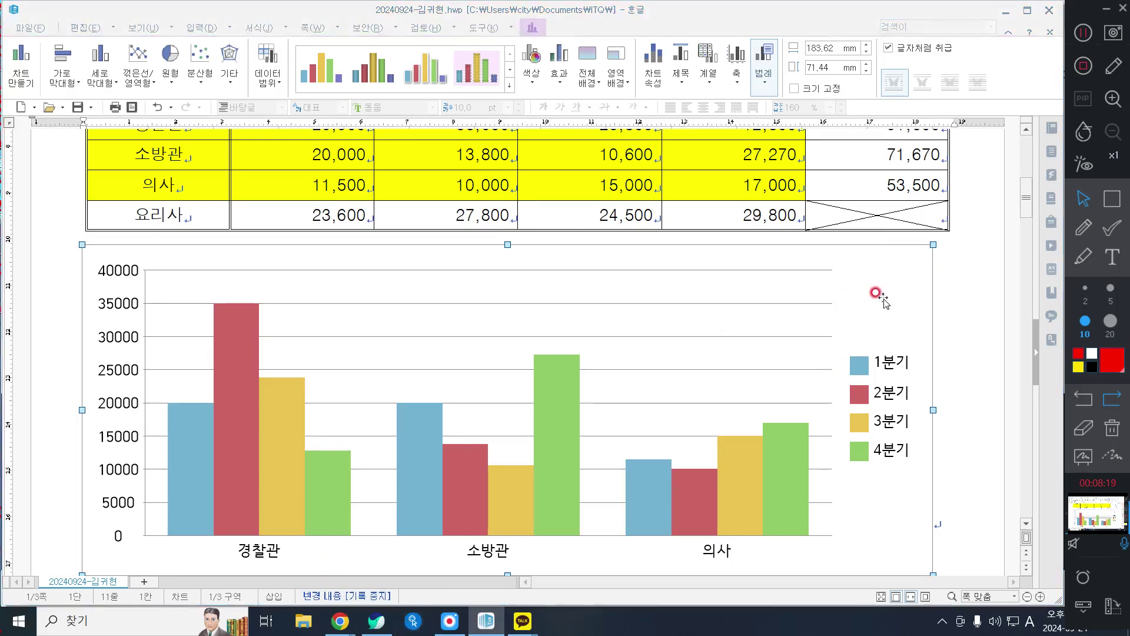
{"action": "left_click", "coordinate": [880, 298]}
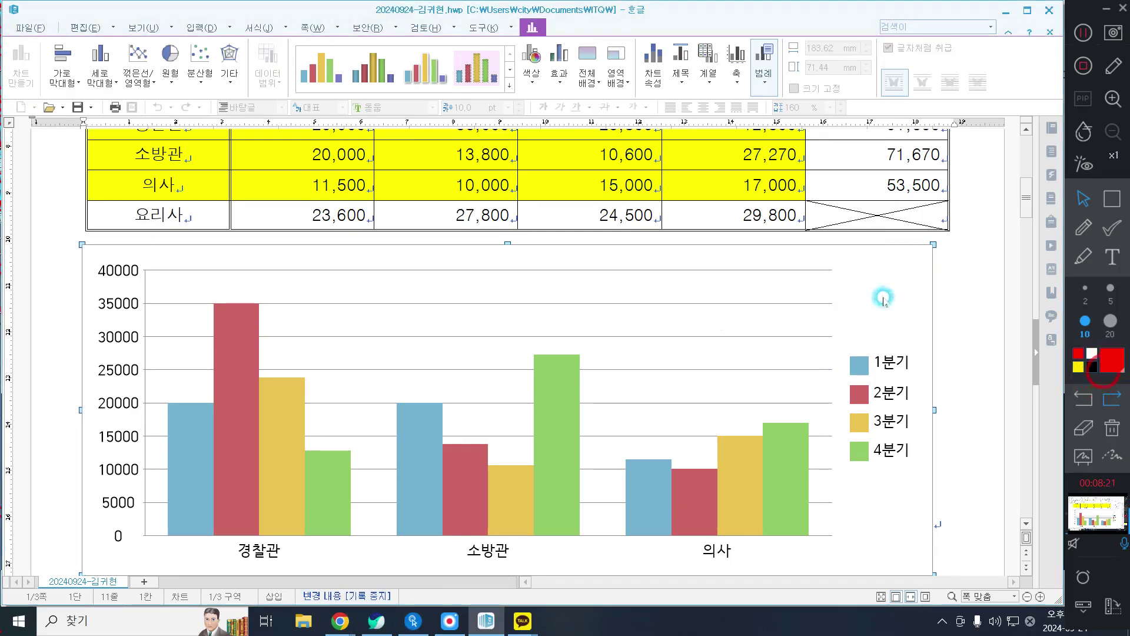
{"action": "left_click", "coordinate": [888, 285]}
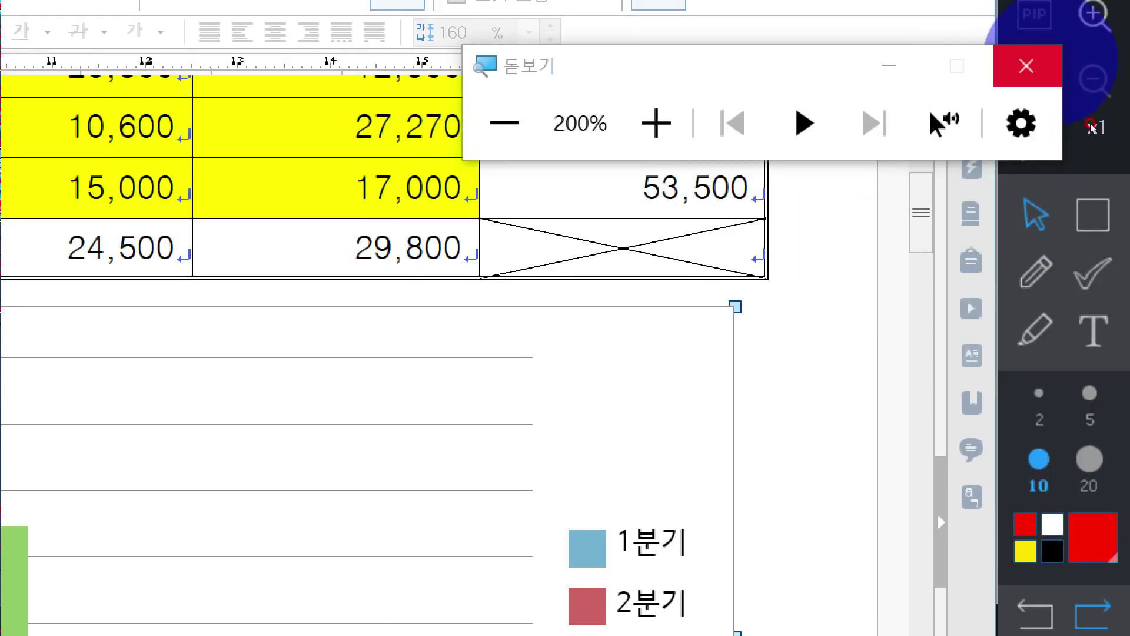
{"action": "key", "text": "super+Escape"}
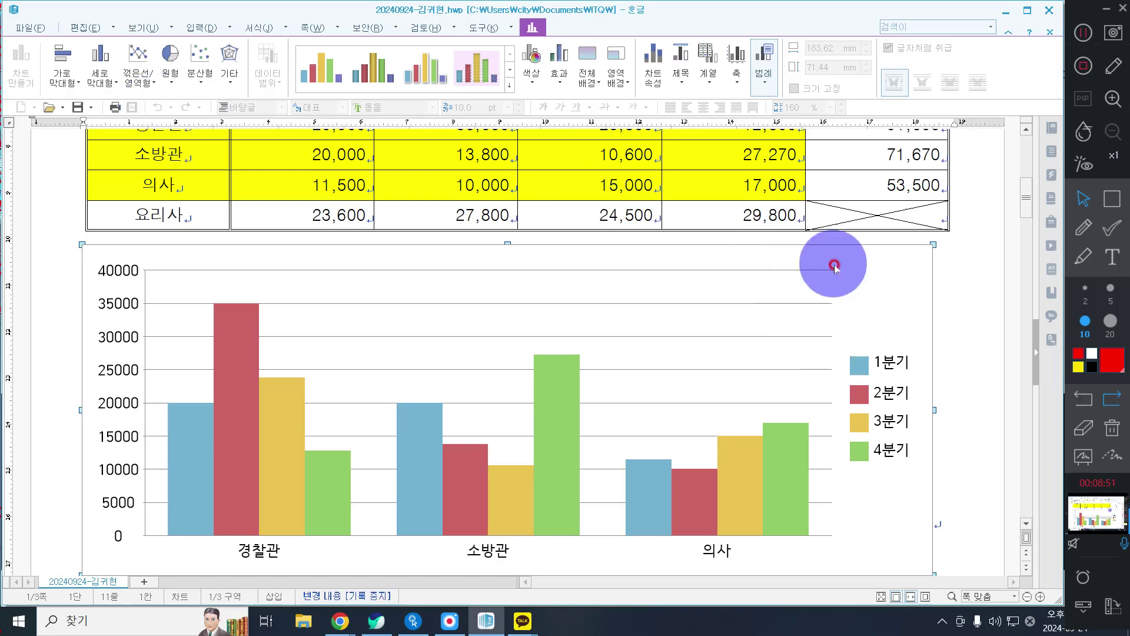
{"action": "left_click", "coordinate": [941, 291]}
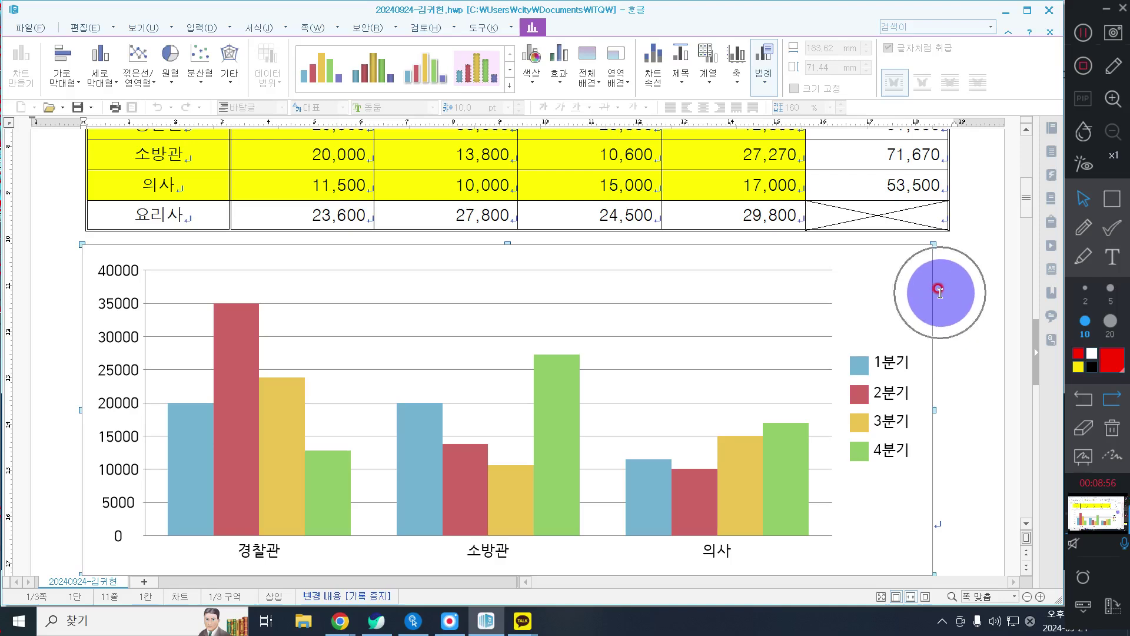
{"action": "left_click", "coordinate": [890, 285]}
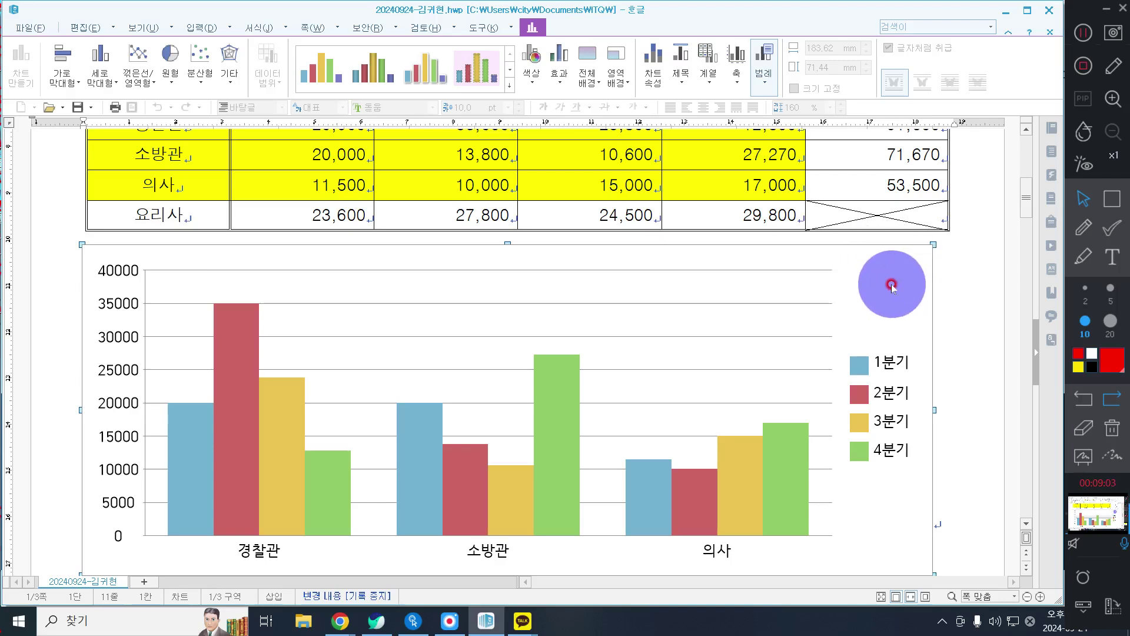
{"action": "left_click", "coordinate": [892, 286]}
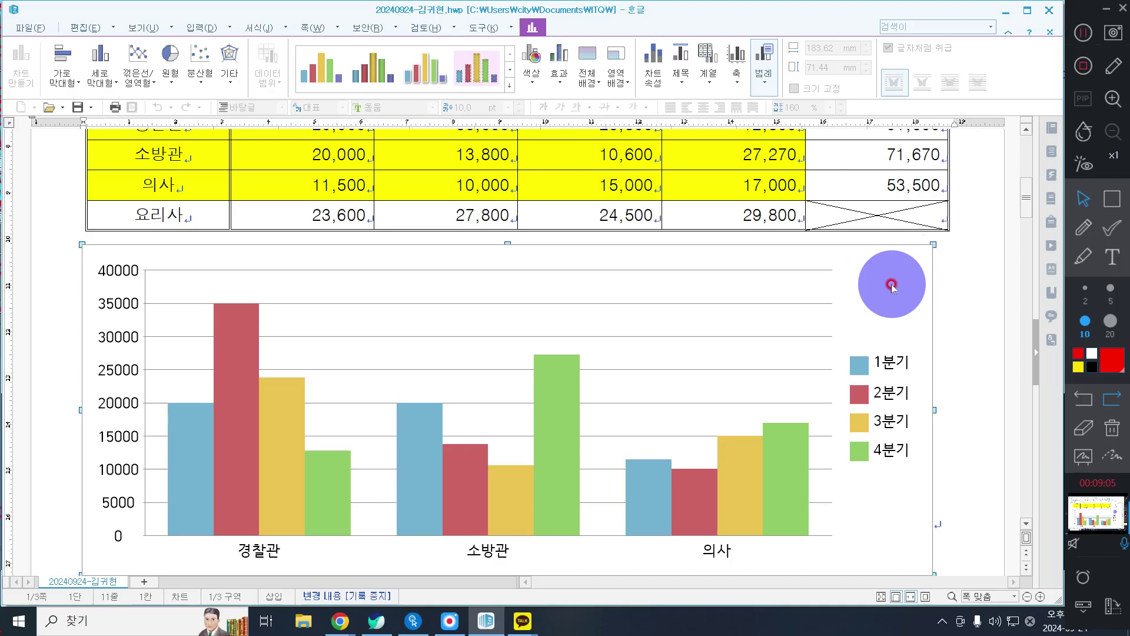
- Start the chart wizard for the chart below the table and choose the clustered vertical column shape (묶은 세로 막대형)
{"action": "right_click", "coordinate": [892, 285]}
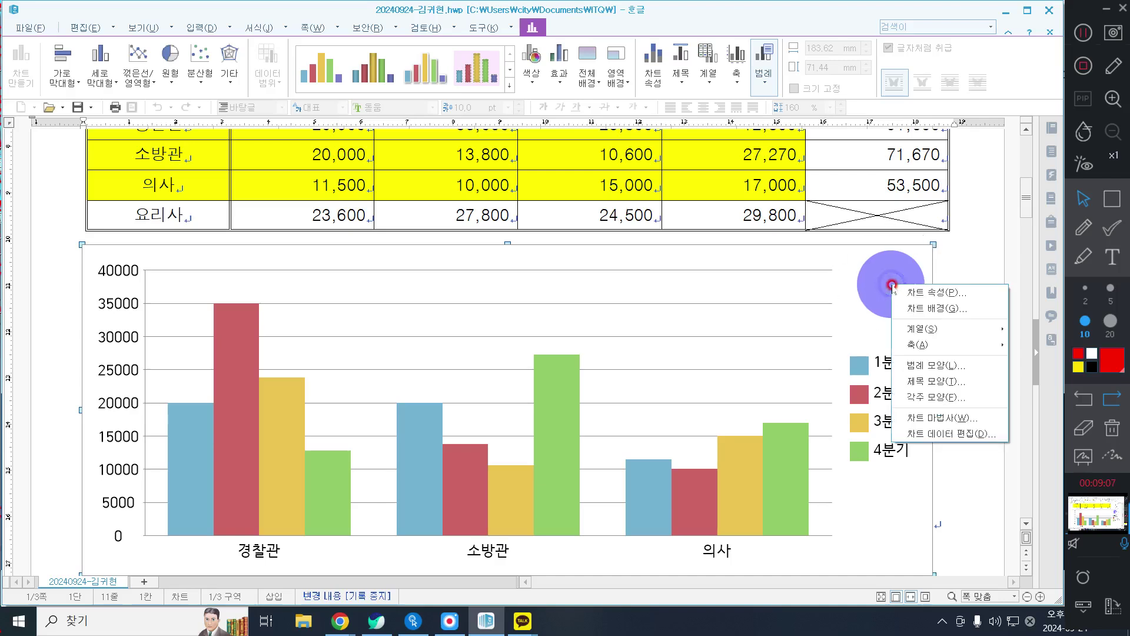
{"action": "left_click", "coordinate": [916, 422]}
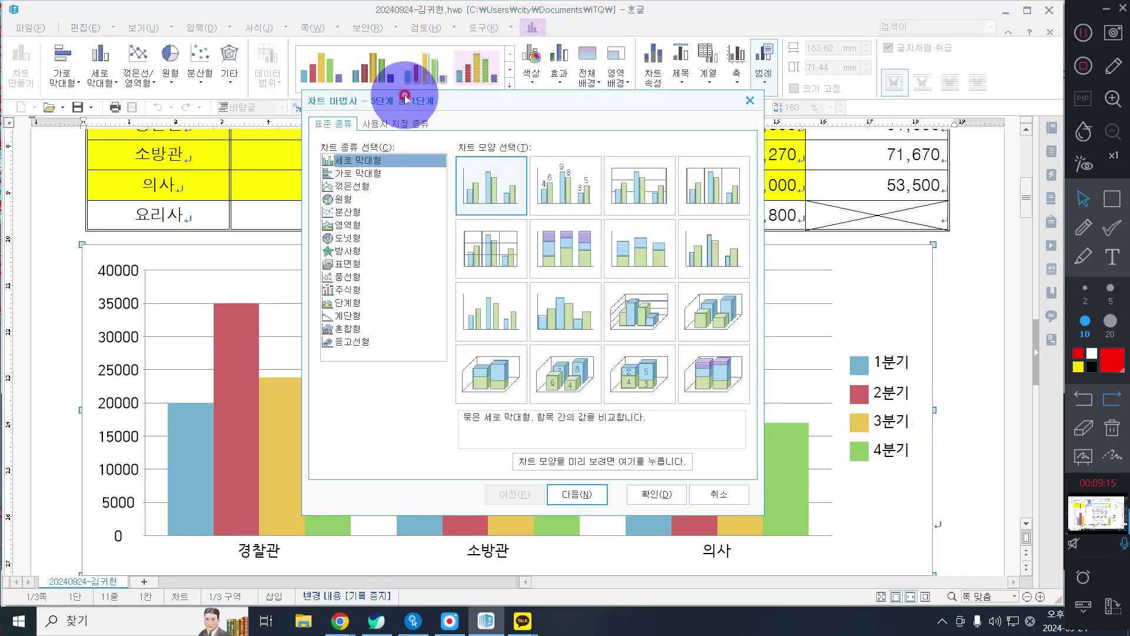
{"action": "left_click_drag", "start_coordinate": [405, 97], "coordinate": [413, 117]}
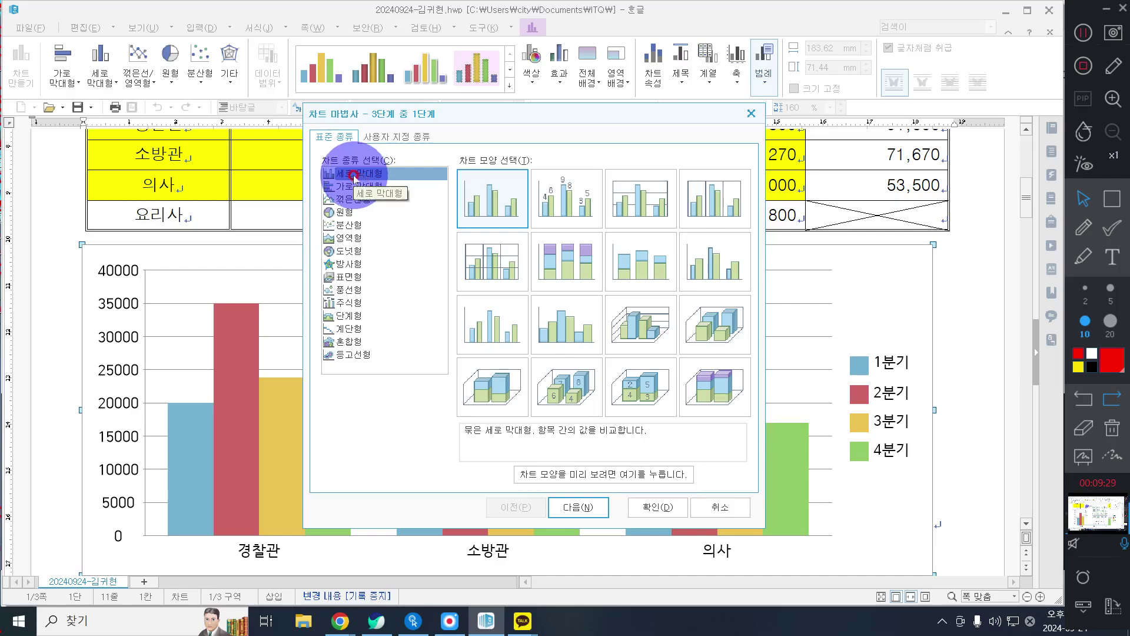
{"action": "left_click", "coordinate": [502, 202]}
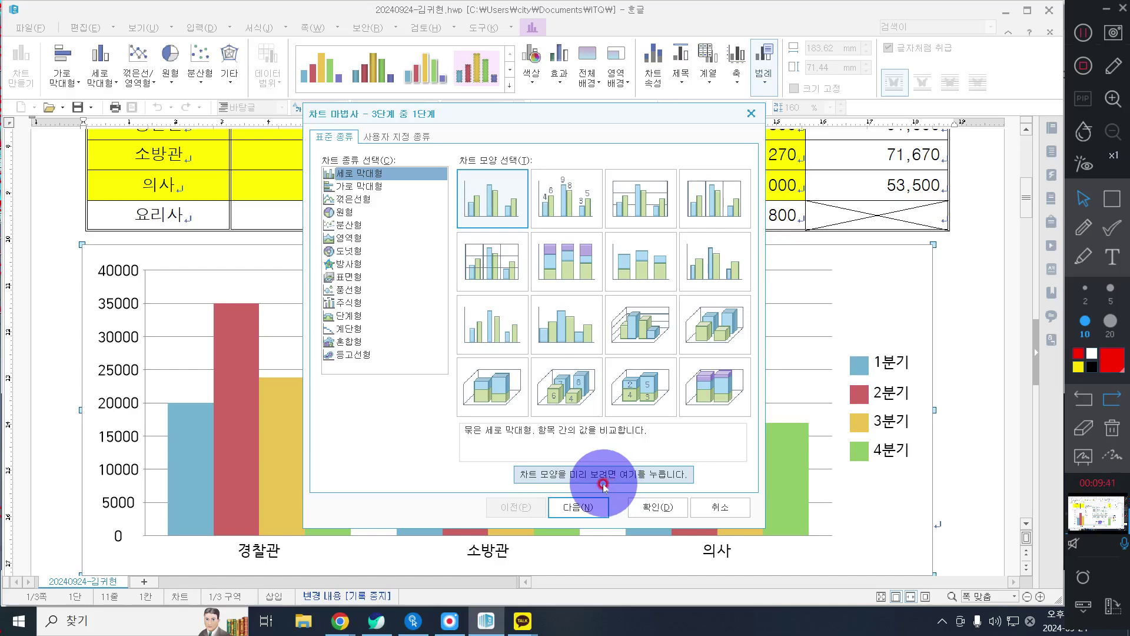
{"action": "left_click", "coordinate": [605, 509]}
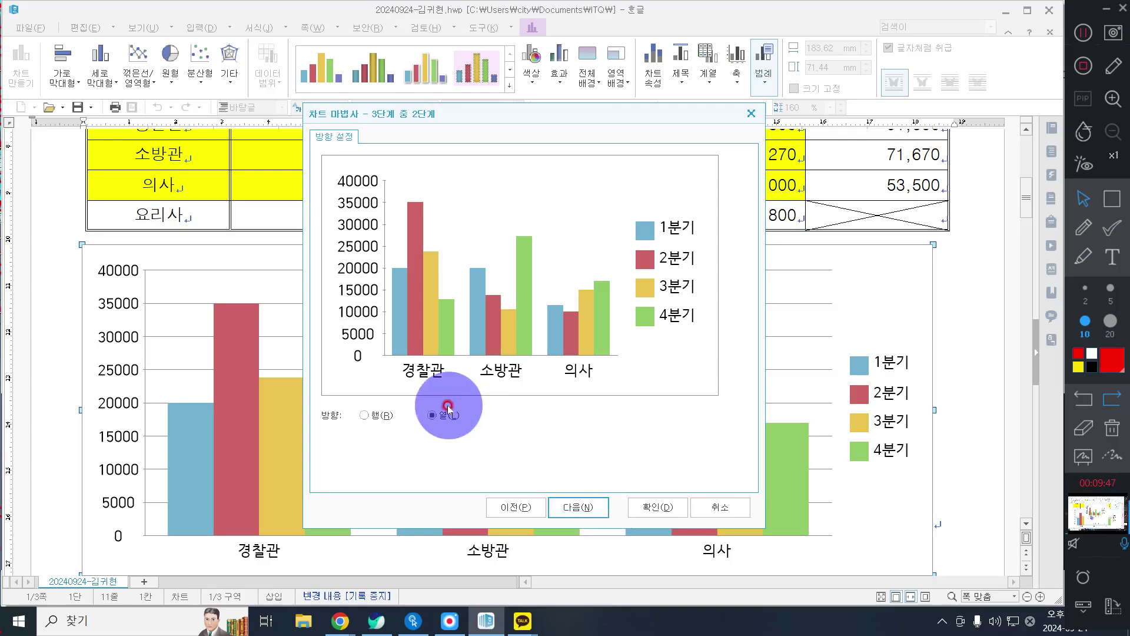
- Compare the row (행) and column (열) data directions in the chart wizard, settle on 열, and continue to the final stage
{"action": "left_click", "coordinate": [373, 415]}
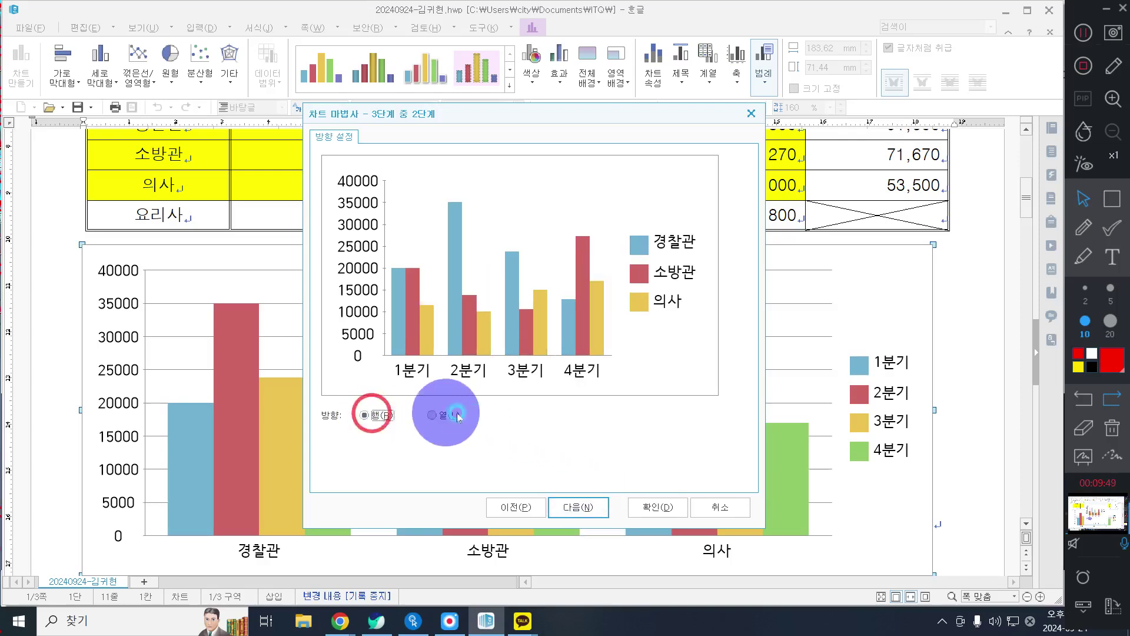
{"action": "left_click", "coordinate": [439, 415]}
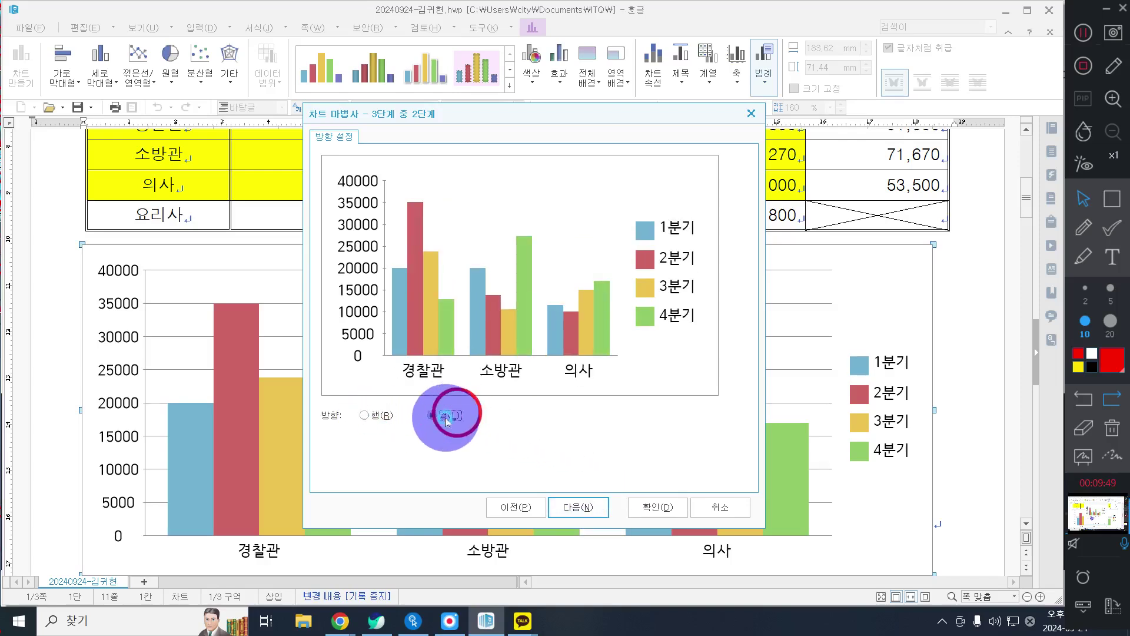
{"action": "left_click", "coordinate": [389, 418]}
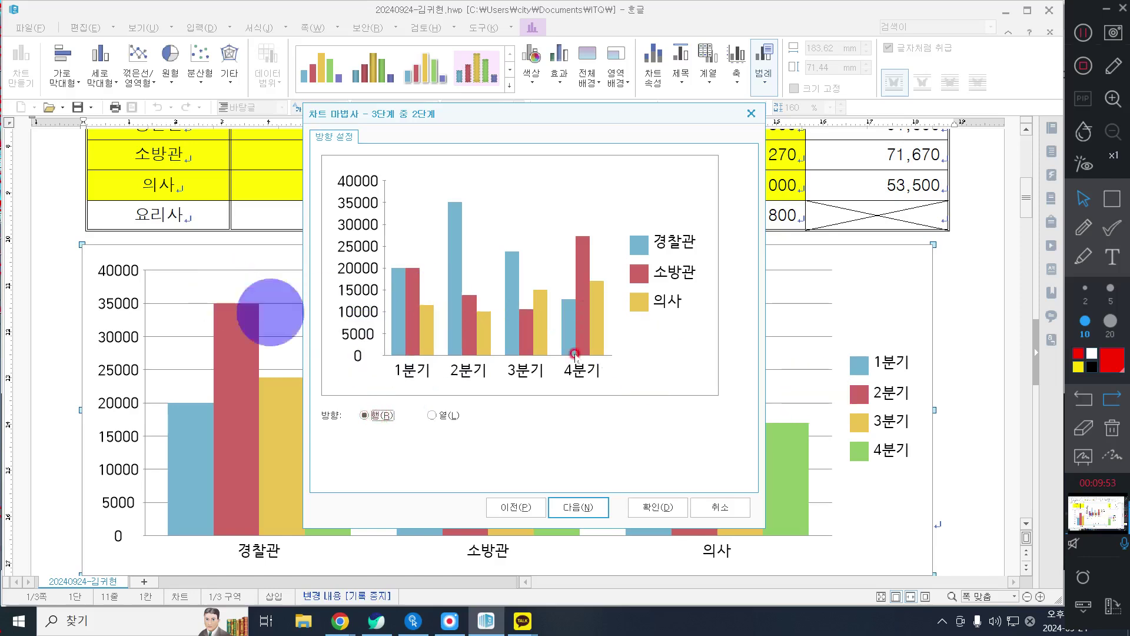
{"action": "left_click", "coordinate": [433, 416]}
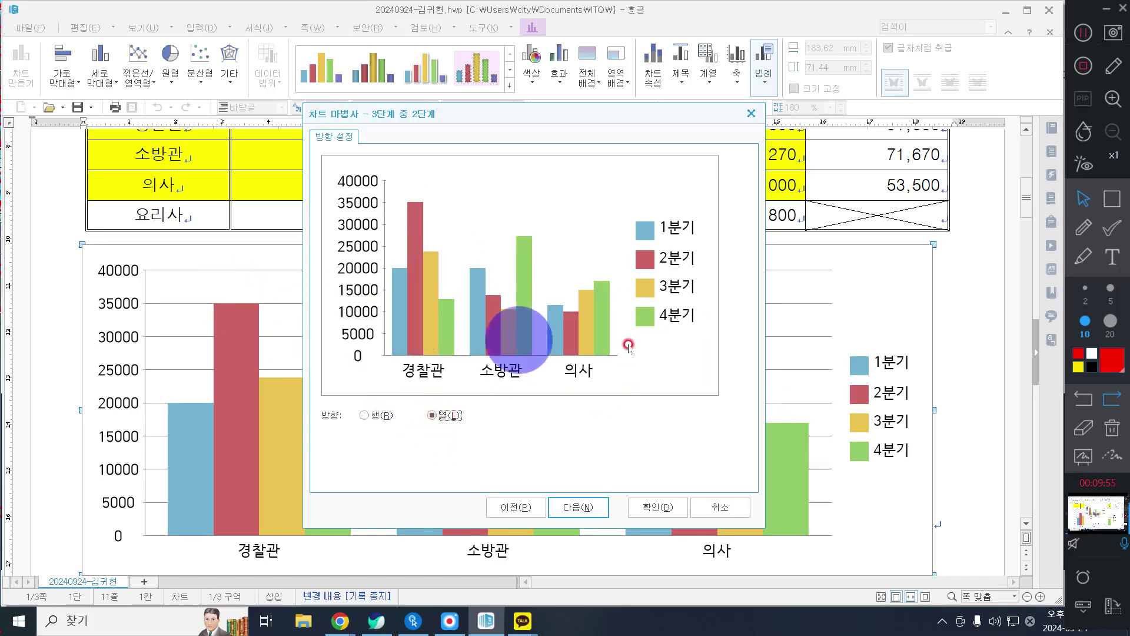
{"action": "left_click", "coordinate": [378, 418]}
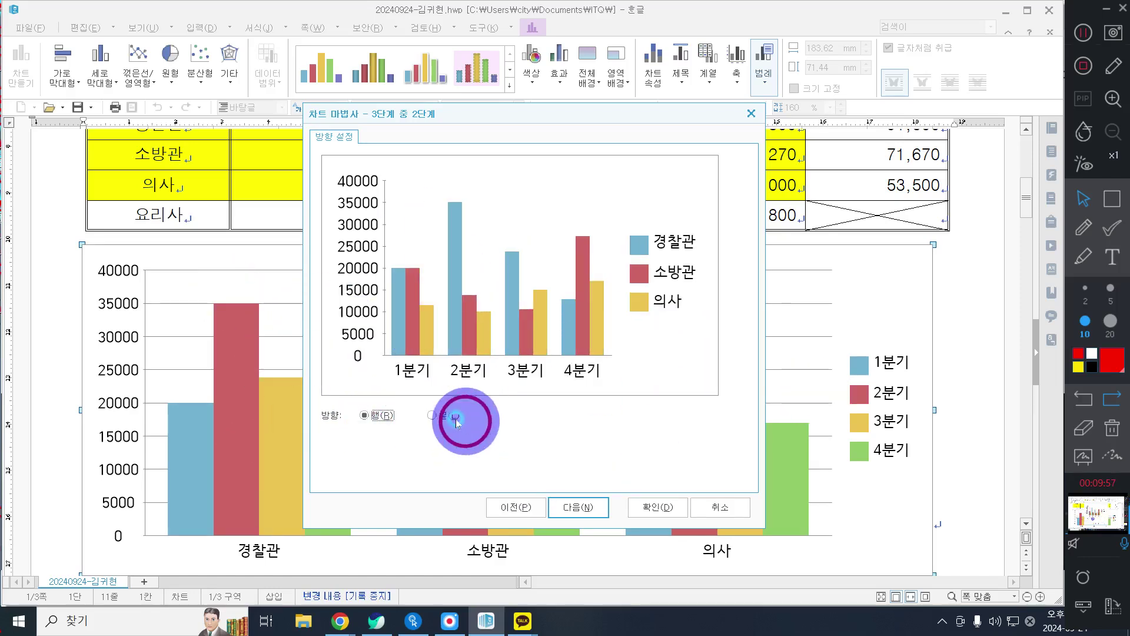
{"action": "left_click", "coordinate": [451, 416]}
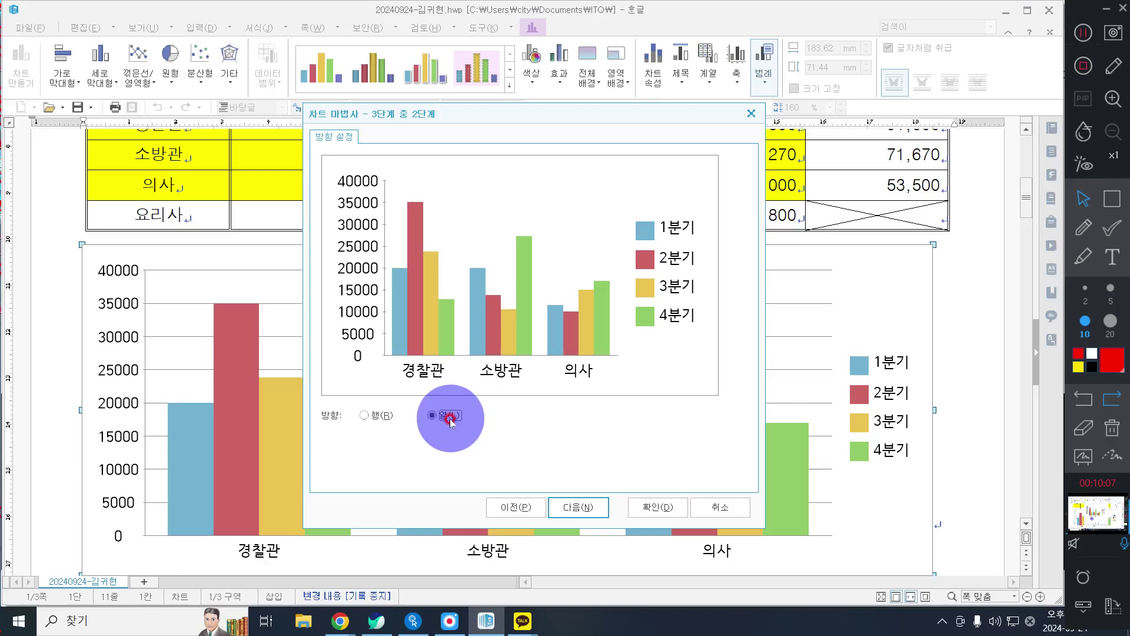
{"action": "left_click", "coordinate": [579, 516]}
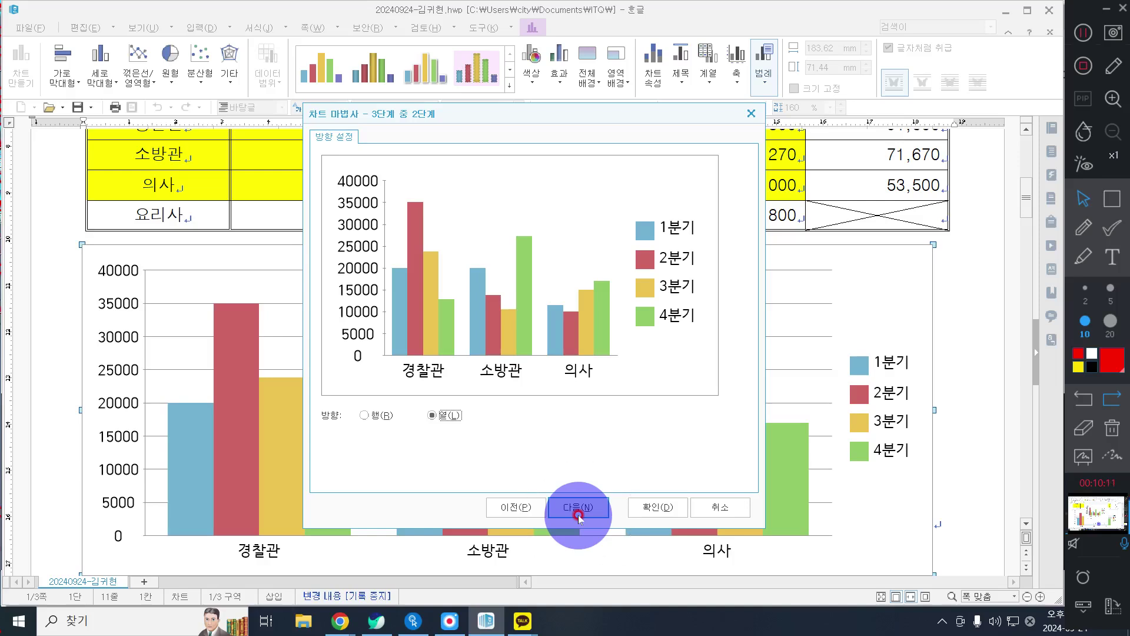
{"action": "left_click", "coordinate": [579, 514]}
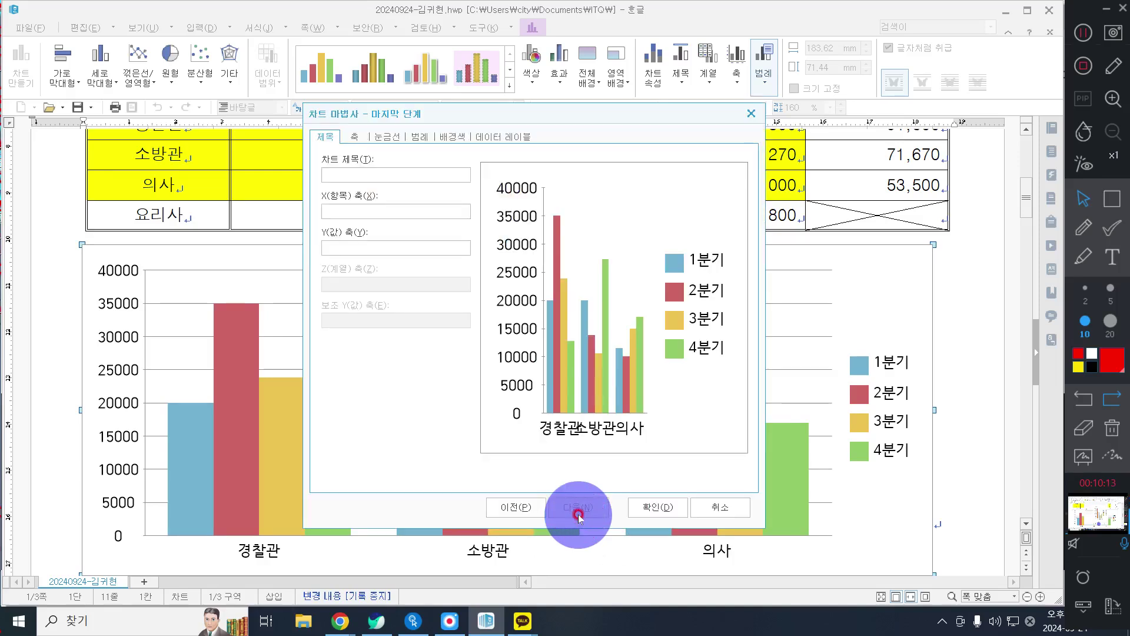
- Enter "직업체험 현장학습 누적 인원" as the chart title in the wizard
{"action": "left_click", "coordinate": [351, 176]}
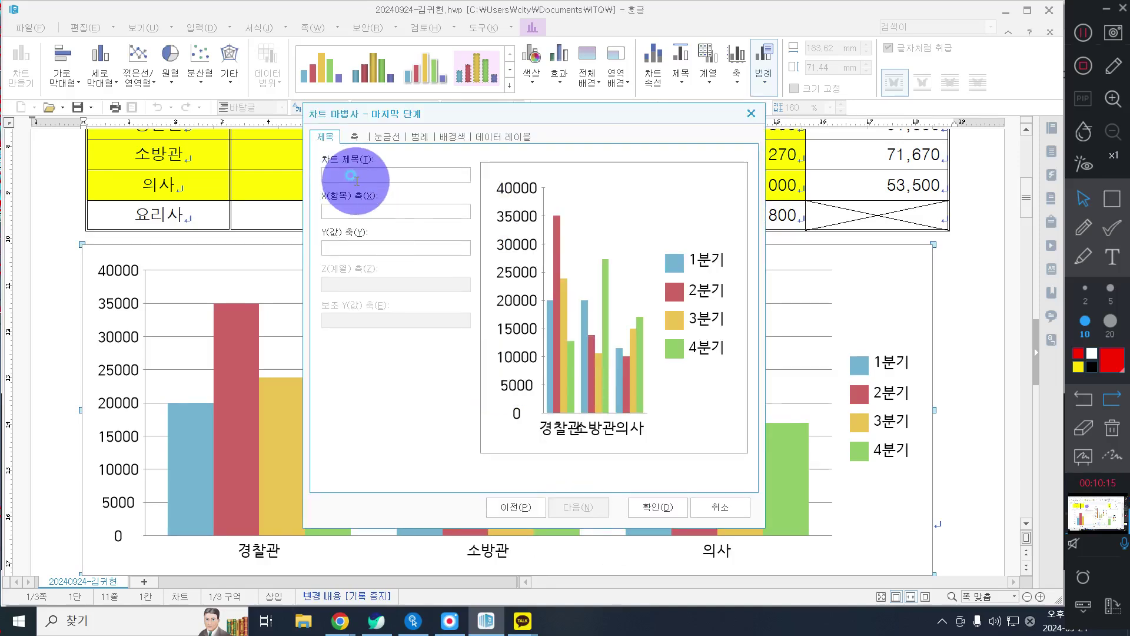
{"action": "left_click", "coordinate": [351, 176]}
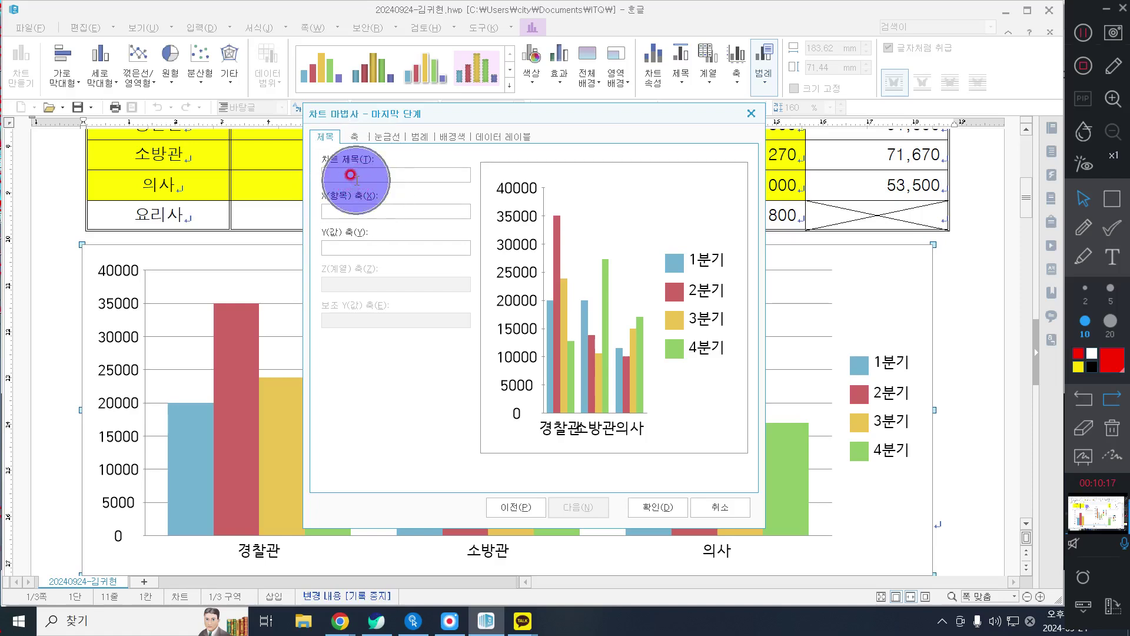
{"action": "left_click", "coordinate": [359, 190]}
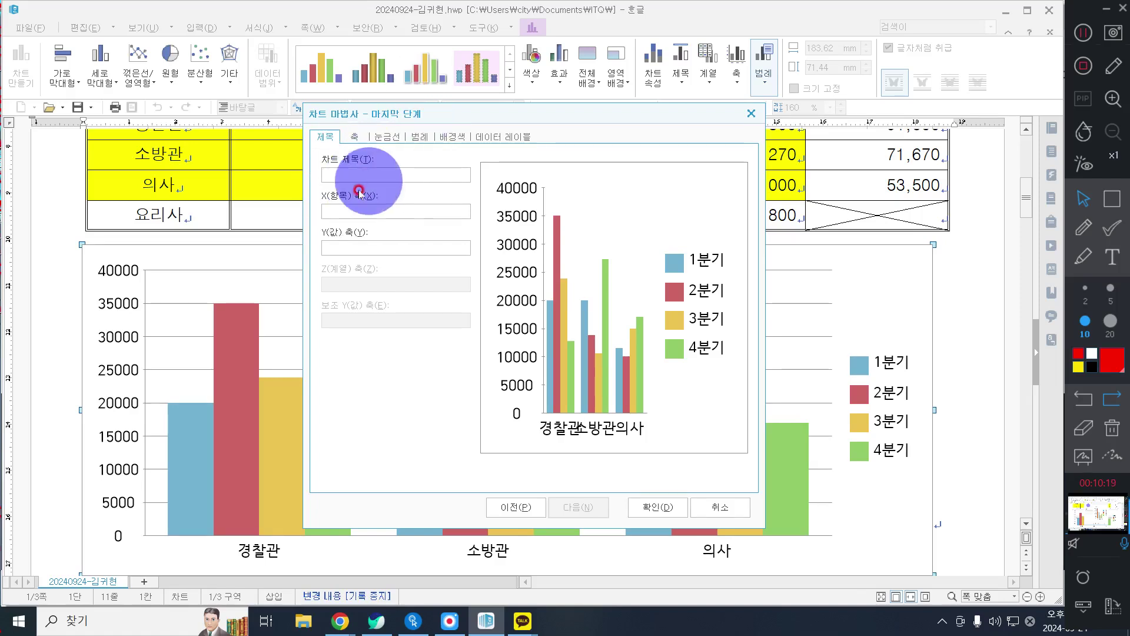
{"action": "left_click", "coordinate": [341, 175]}
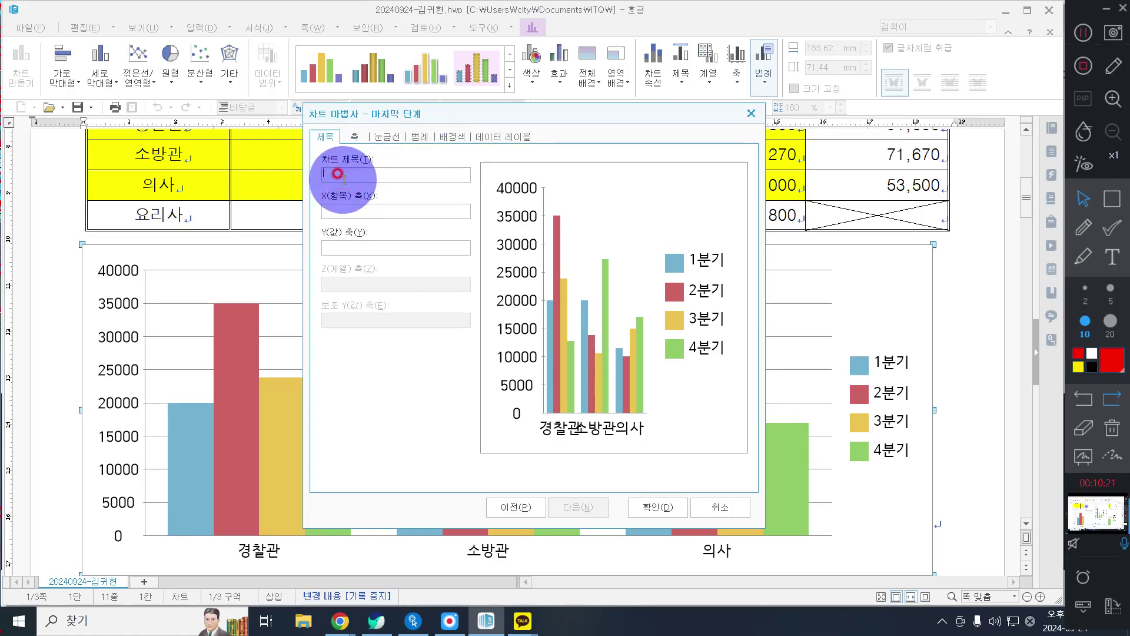
{"action": "type", "text": "직업체험 허"}
{"action": "type", "text": "ㄴ장학습"}
{"action": "type", "text": " 누적 인원"}
{"action": "key", "text": "Tab"}
{"action": "key", "text": "Tab"}
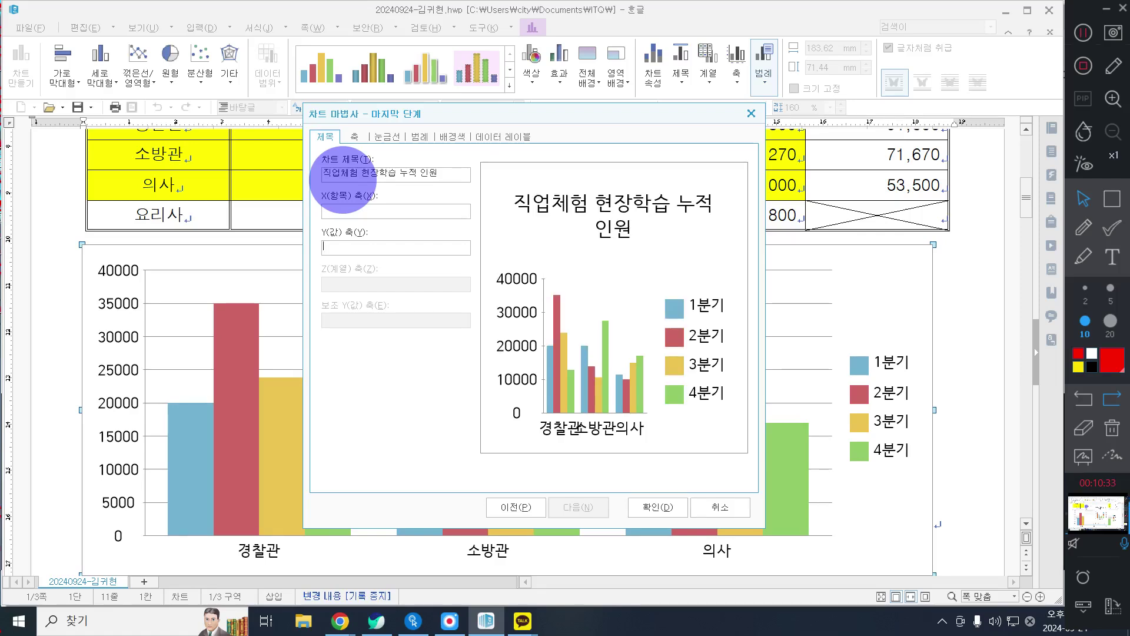
- Set the Y-axis title to "(단위 : 명)" and finish the chart wizard
{"action": "type", "text": "(단위 : 명)"}
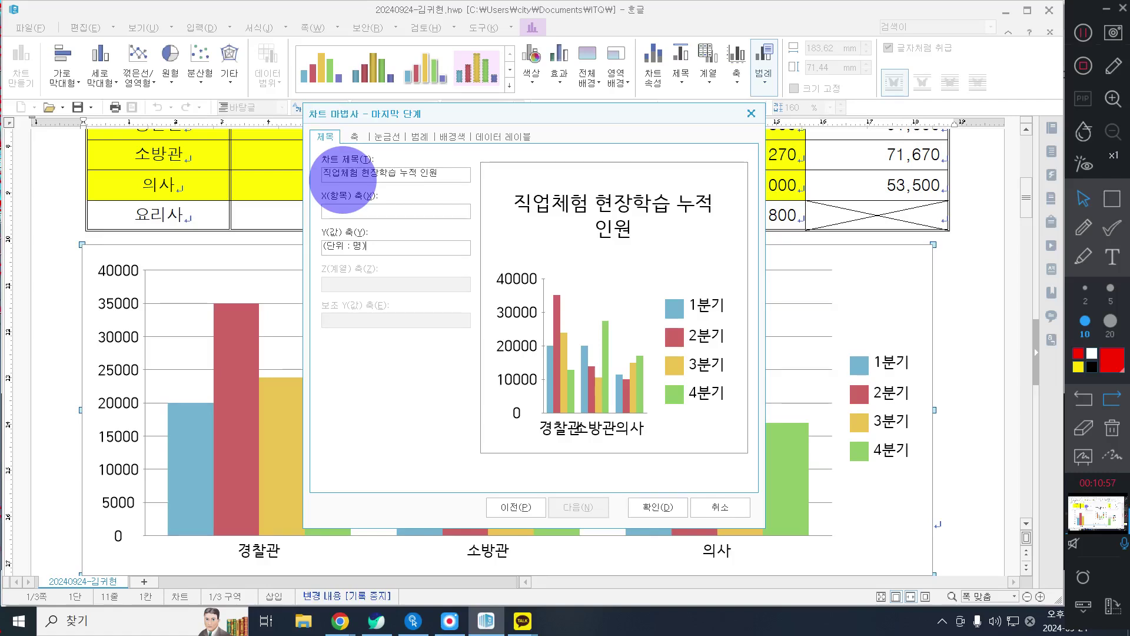
{"action": "left_click", "coordinate": [505, 244]}
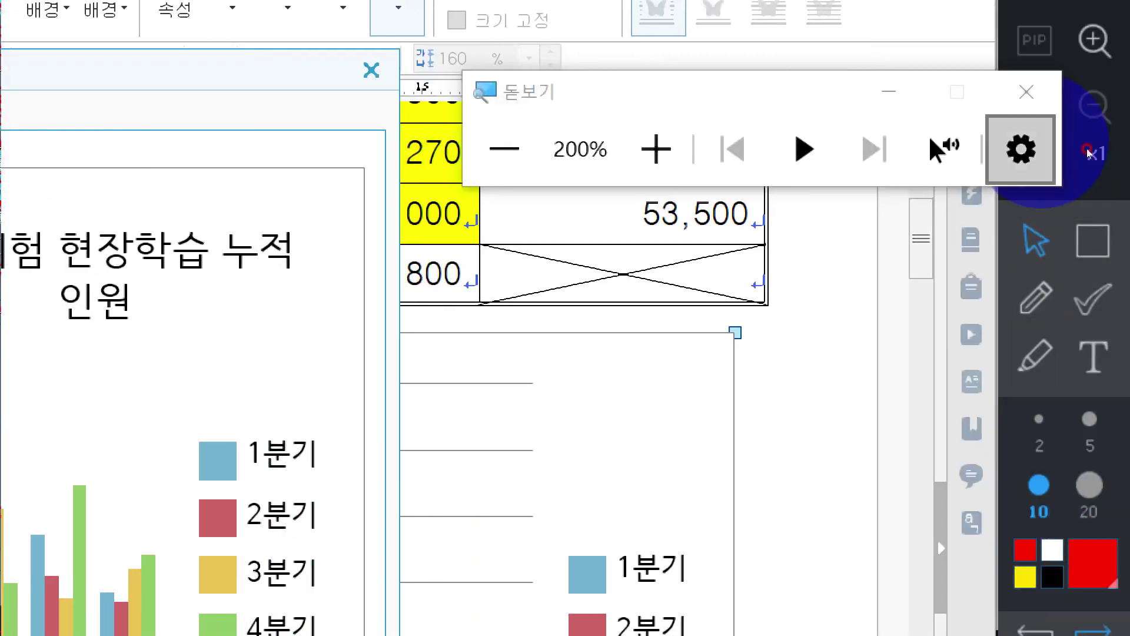
{"action": "key", "text": "super+Escape"}
{"action": "left_click", "coordinate": [659, 505]}
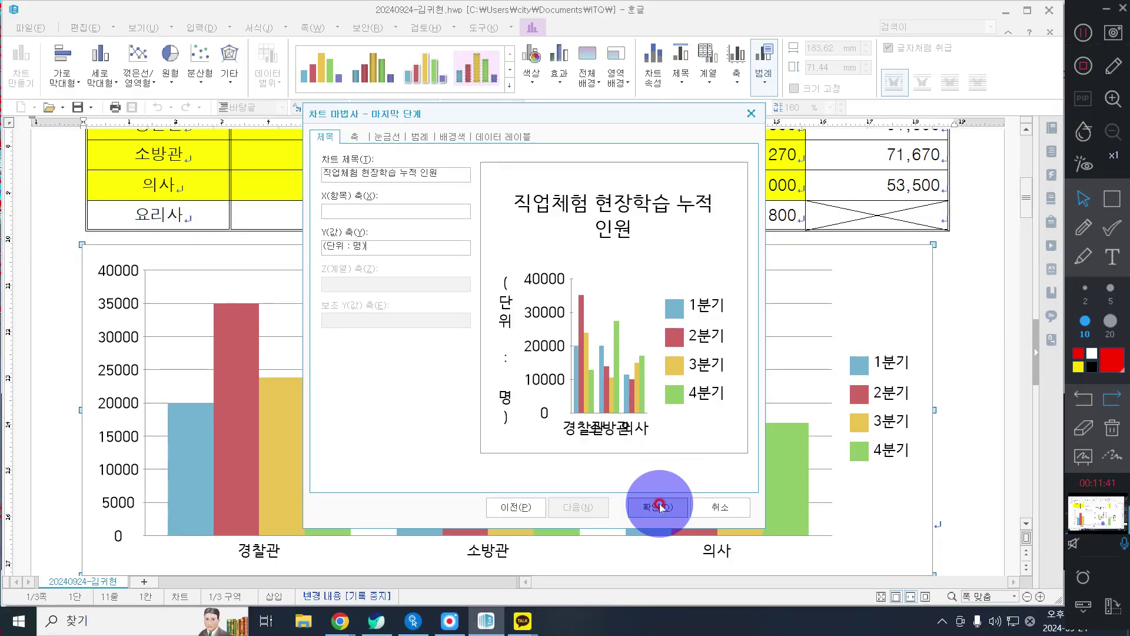
{"action": "left_click", "coordinate": [659, 505]}
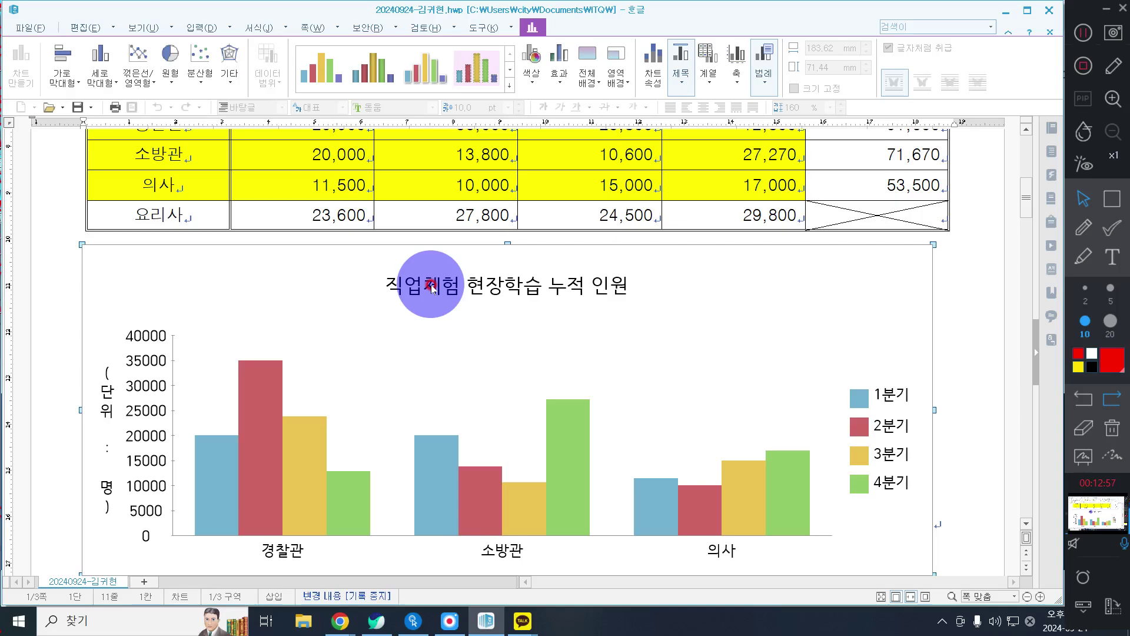
- In the chart title's shape settings, choose a single-line border (한 줄로) and turn on a shadow (그림자) positioned at 2 pt
{"action": "left_click", "coordinate": [431, 286]}
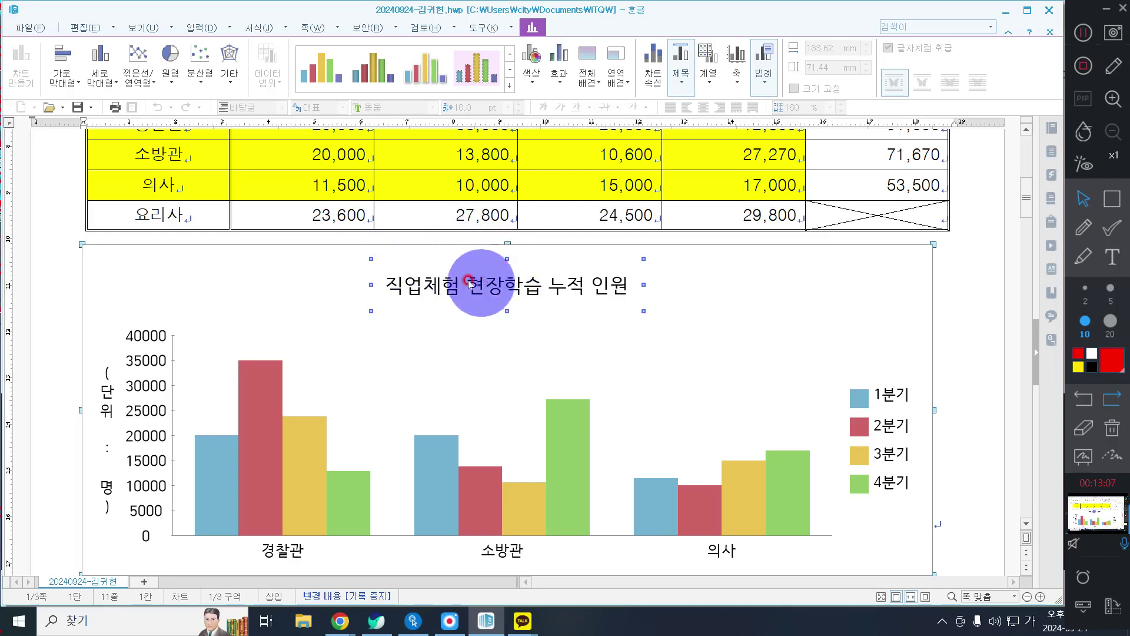
{"action": "double_click", "coordinate": [496, 292]}
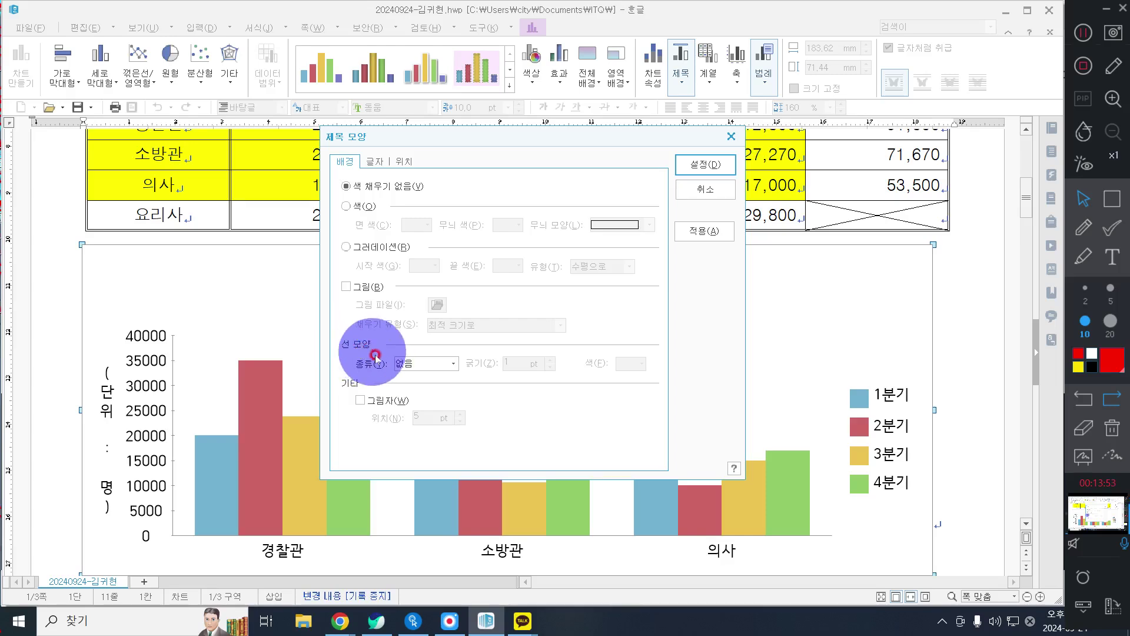
{"action": "left_click", "coordinate": [425, 365]}
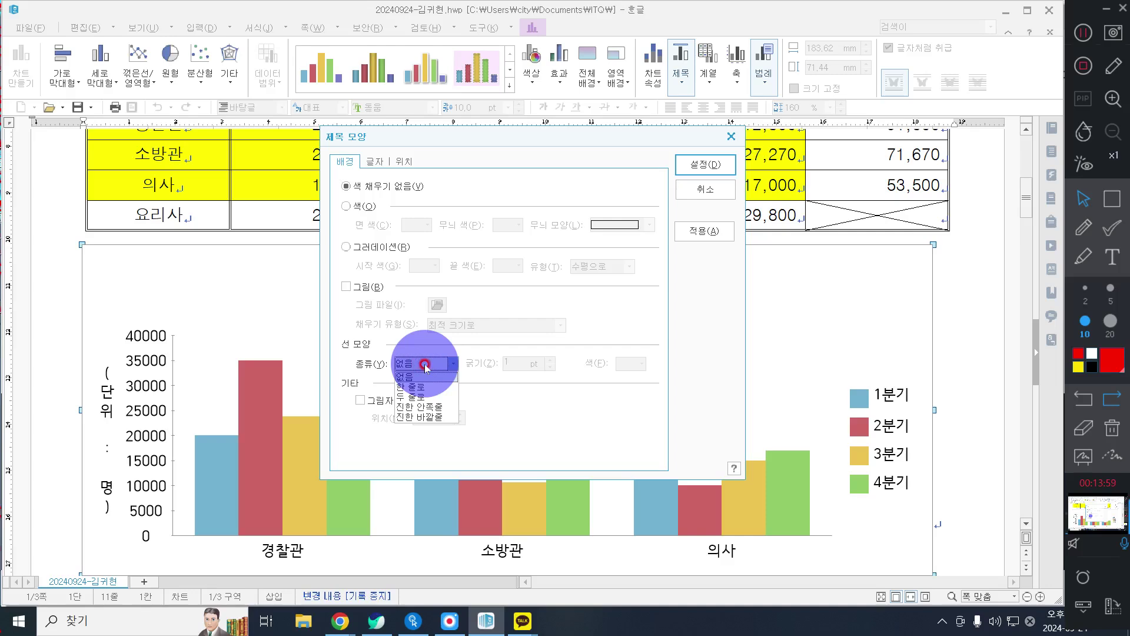
{"action": "left_click", "coordinate": [424, 387]}
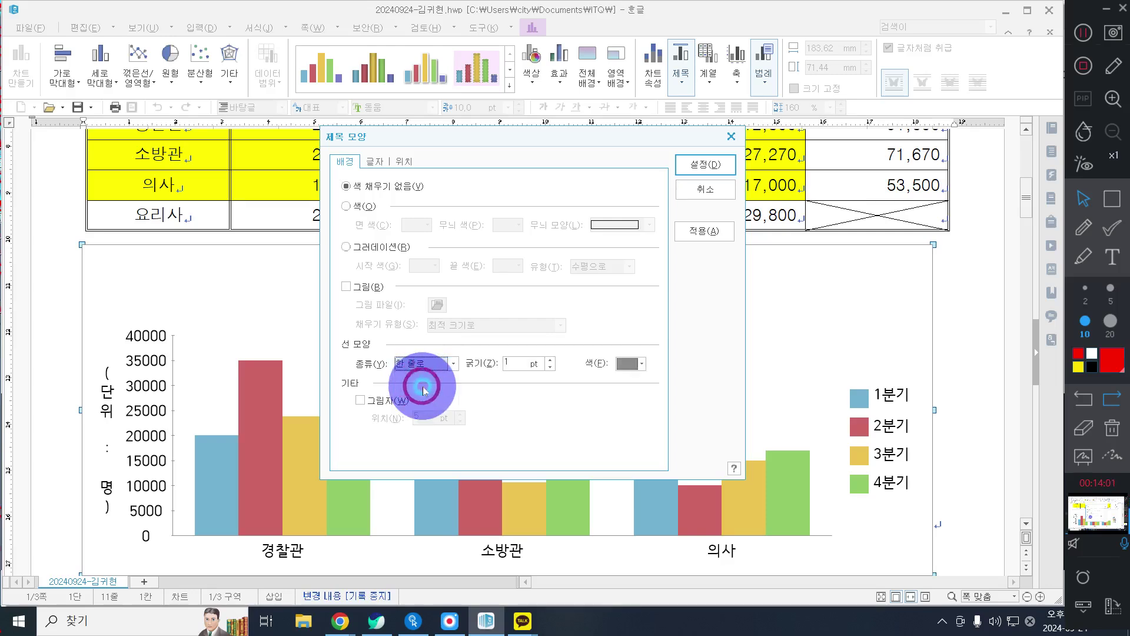
{"action": "left_click", "coordinate": [371, 403]}
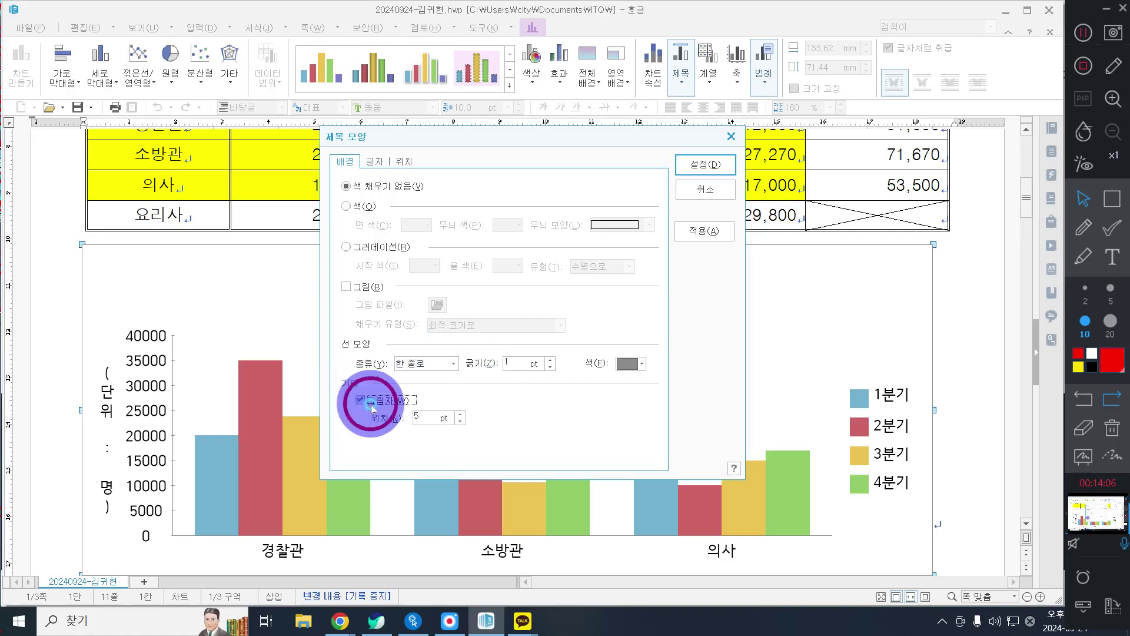
{"action": "left_click", "coordinate": [461, 423]}
{"action": "left_click", "coordinate": [461, 422]}
{"action": "left_click", "coordinate": [460, 423]}
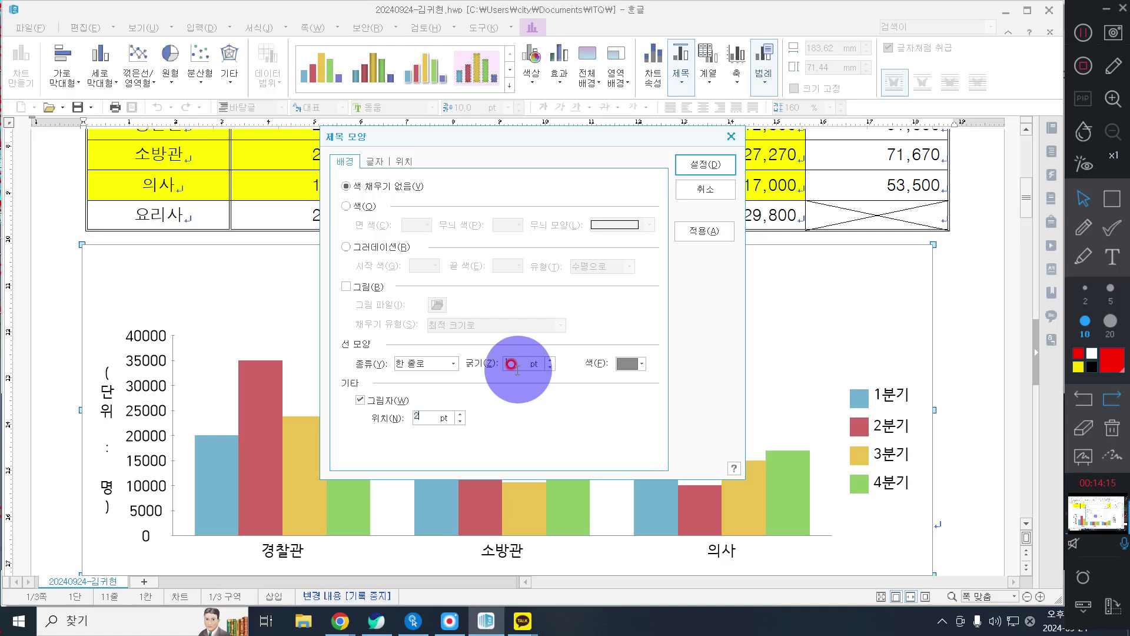
{"action": "left_click", "coordinate": [1095, 234]}
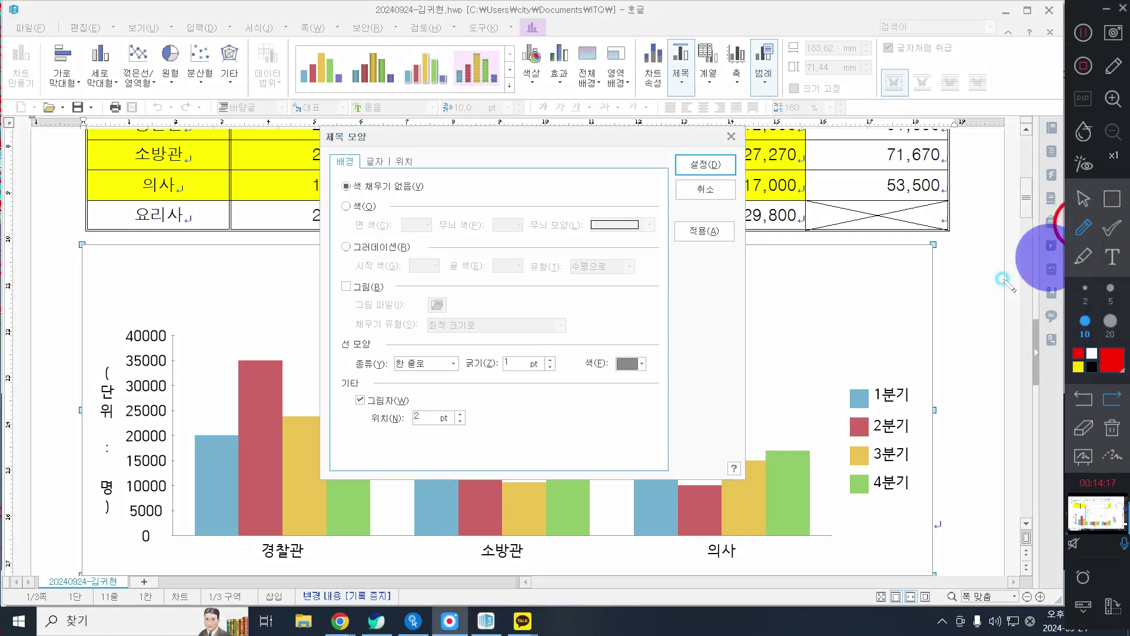
{"action": "left_click_drag", "start_coordinate": [500, 325], "coordinate": [515, 398]}
{"action": "mouse_move", "coordinate": [482, 345]}
{"action": "left_mouse_down"}
{"action": "mouse_move", "coordinate": [536, 385]}
{"action": "mouse_move", "coordinate": [488, 388]}
{"action": "left_mouse_up"}
{"action": "mouse_move", "coordinate": [600, 335]}
{"action": "left_mouse_down"}
{"action": "mouse_move", "coordinate": [633, 373]}
{"action": "mouse_move", "coordinate": [648, 328]}
{"action": "left_mouse_up"}
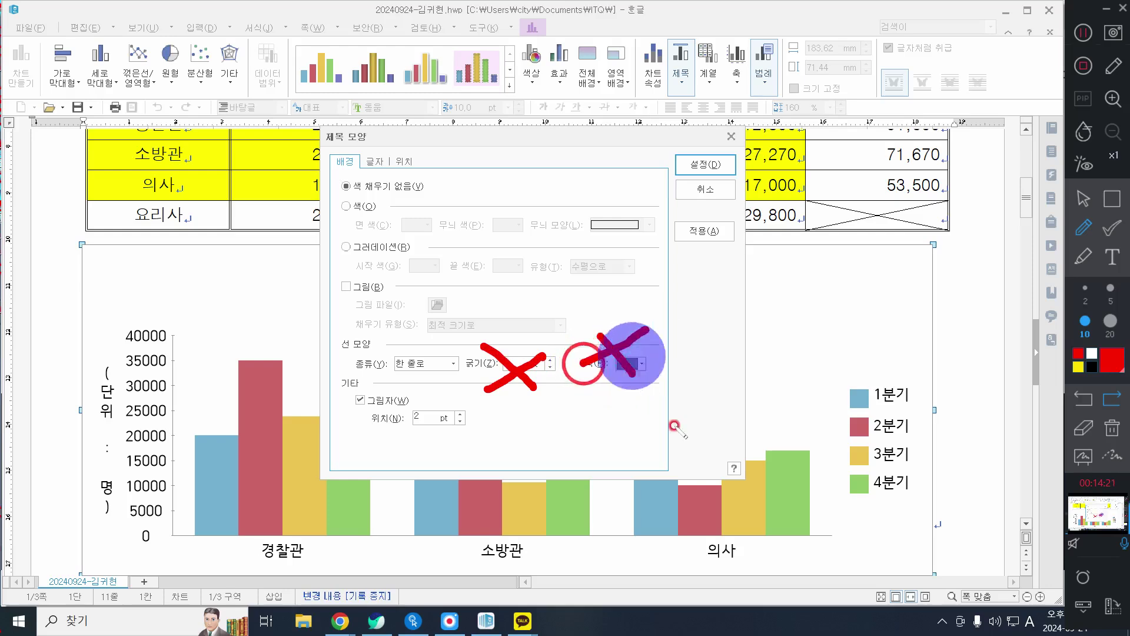
- Bring up the chart title's text (글자) settings and clear the red pen marks from the screen
{"action": "left_click", "coordinate": [1066, 194]}
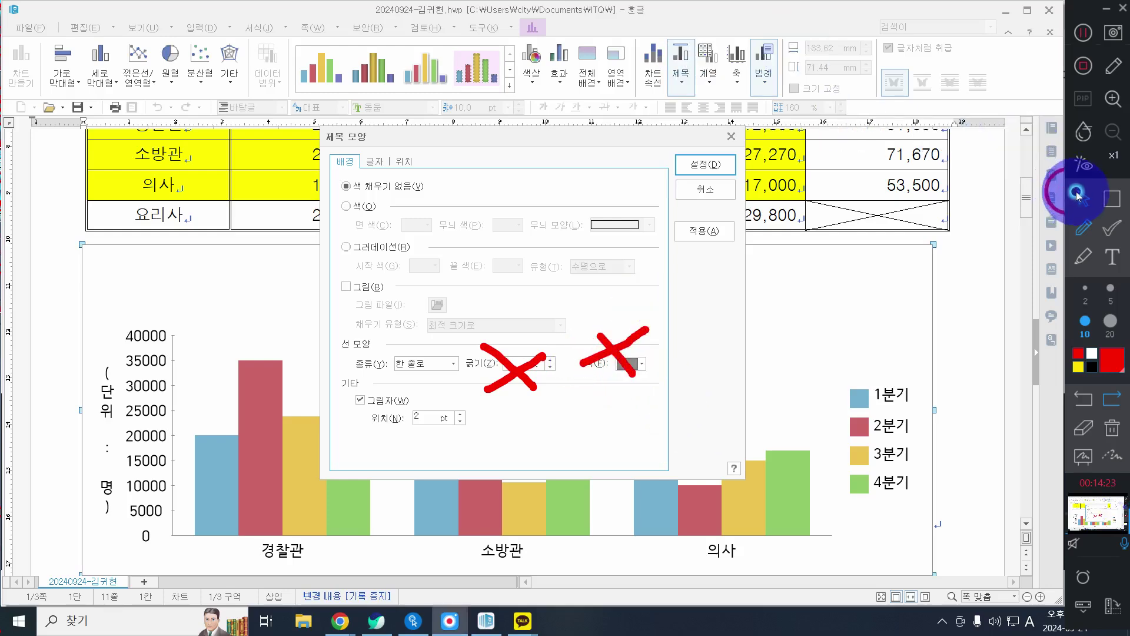
{"action": "left_click", "coordinate": [385, 180]}
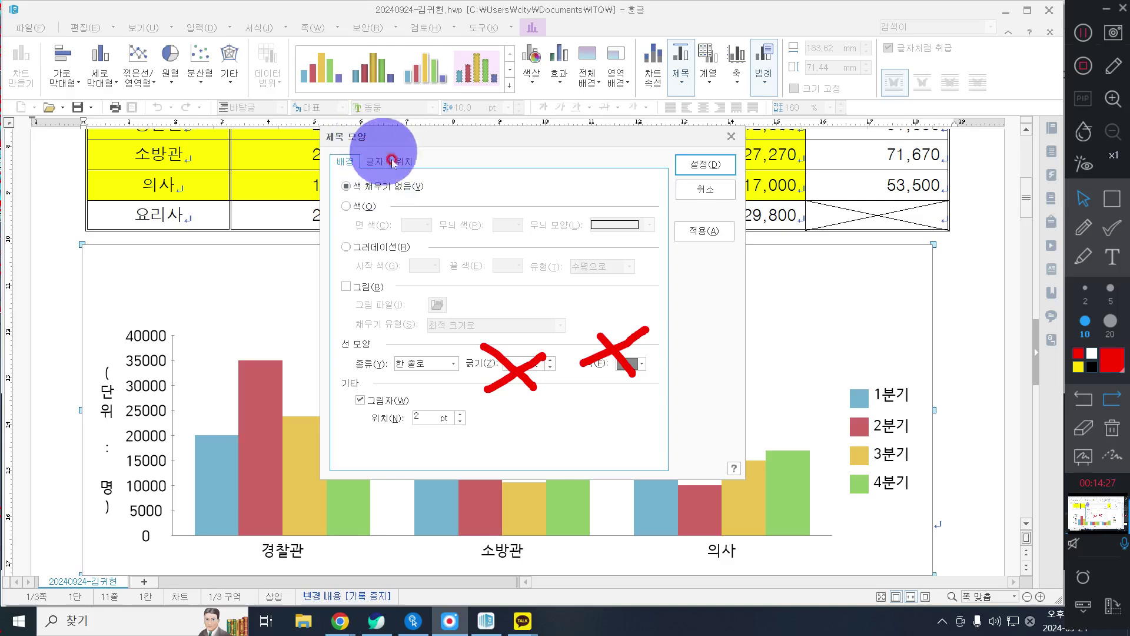
{"action": "left_click", "coordinate": [384, 165]}
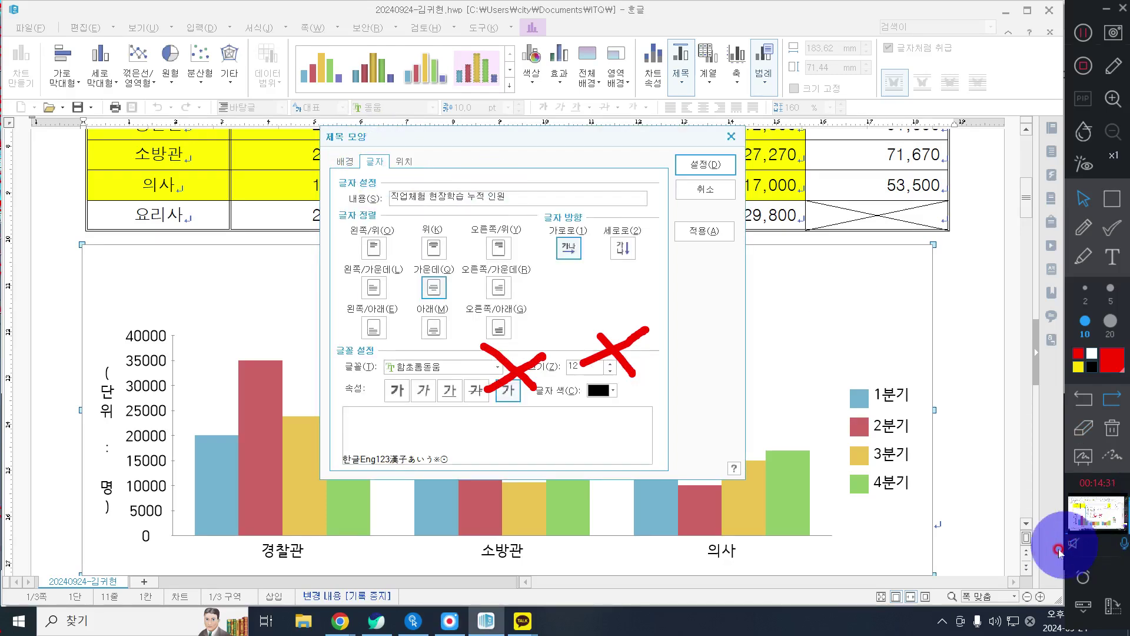
{"action": "left_click", "coordinate": [1084, 430]}
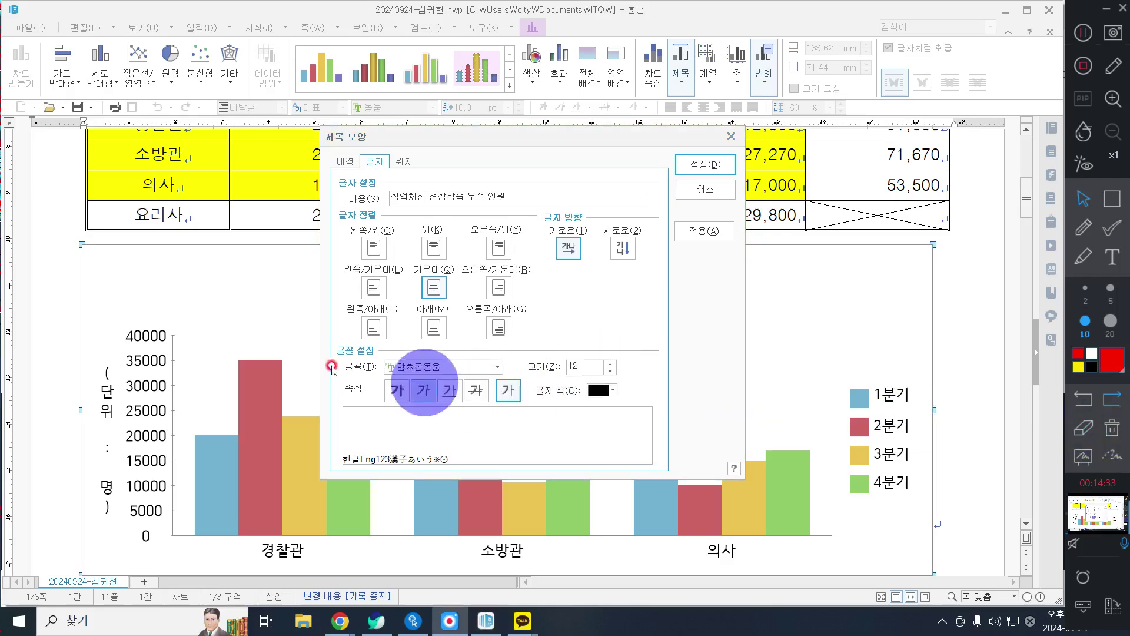
{"action": "left_click", "coordinate": [426, 371]}
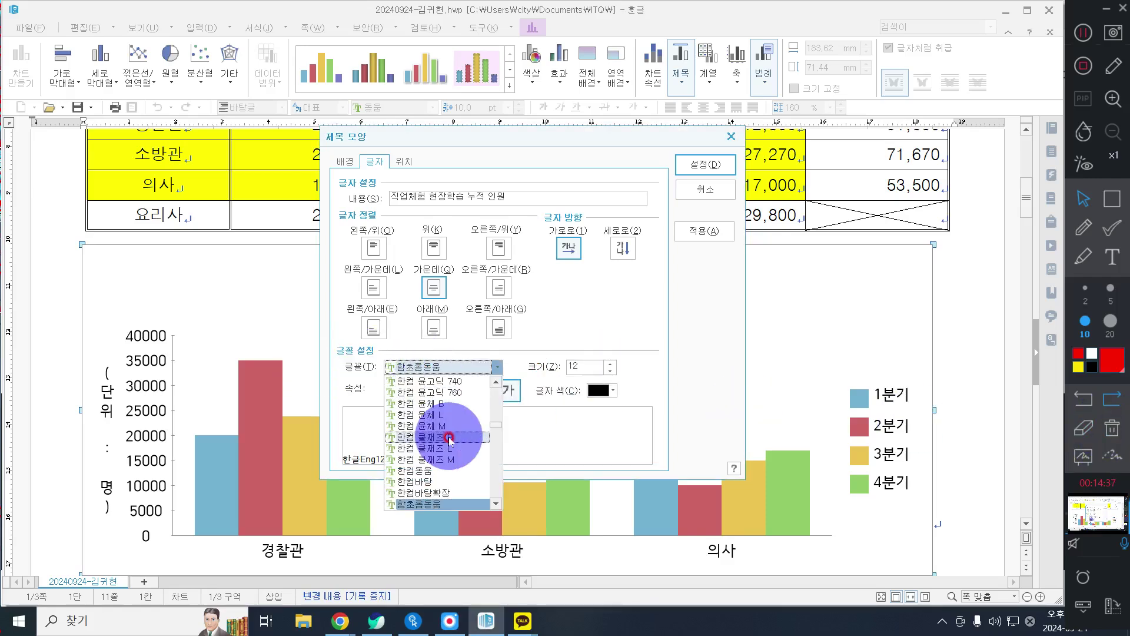
{"action": "scroll", "coordinate": [449, 439], "scroll_direction": "up", "scroll_amount": 10}
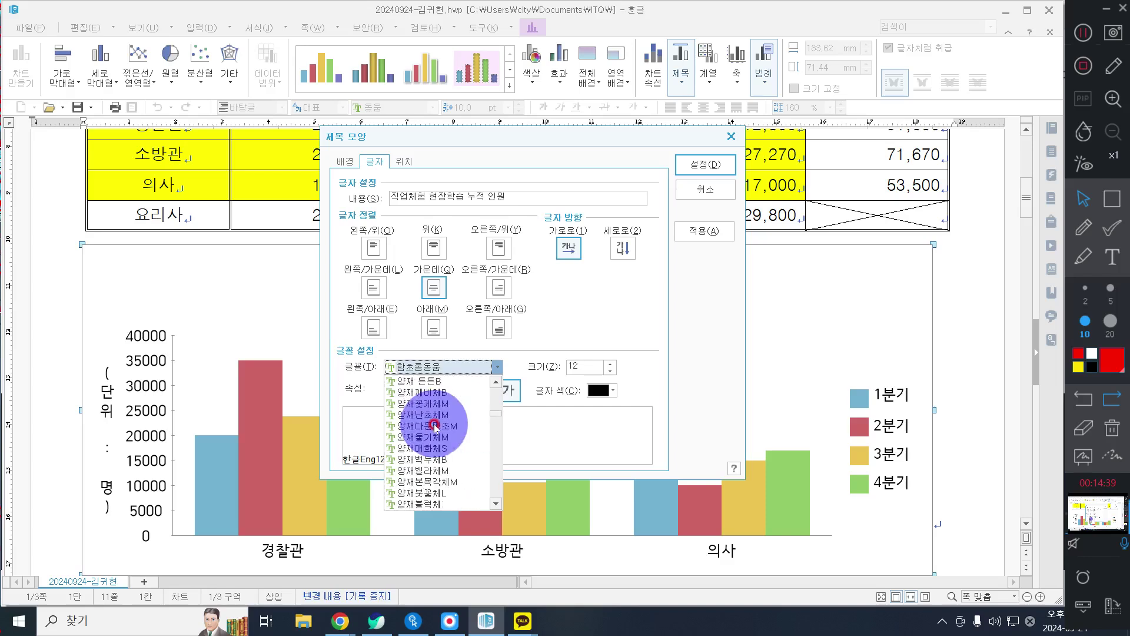
{"action": "scroll", "coordinate": [434, 427], "scroll_direction": "up", "scroll_amount": 10}
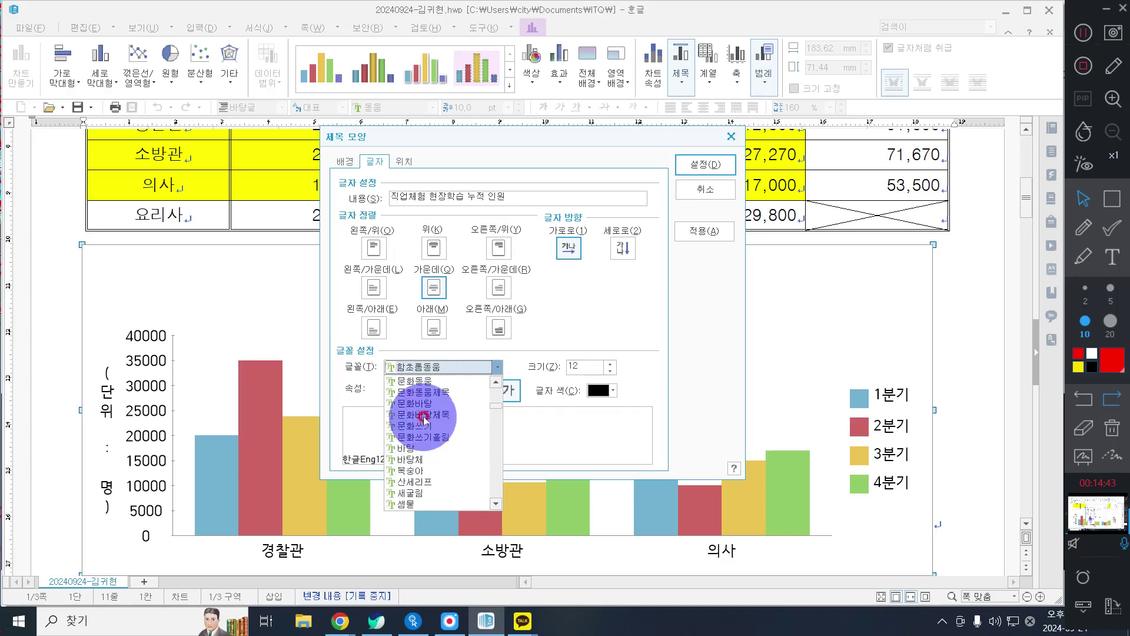
{"action": "left_click", "coordinate": [549, 437]}
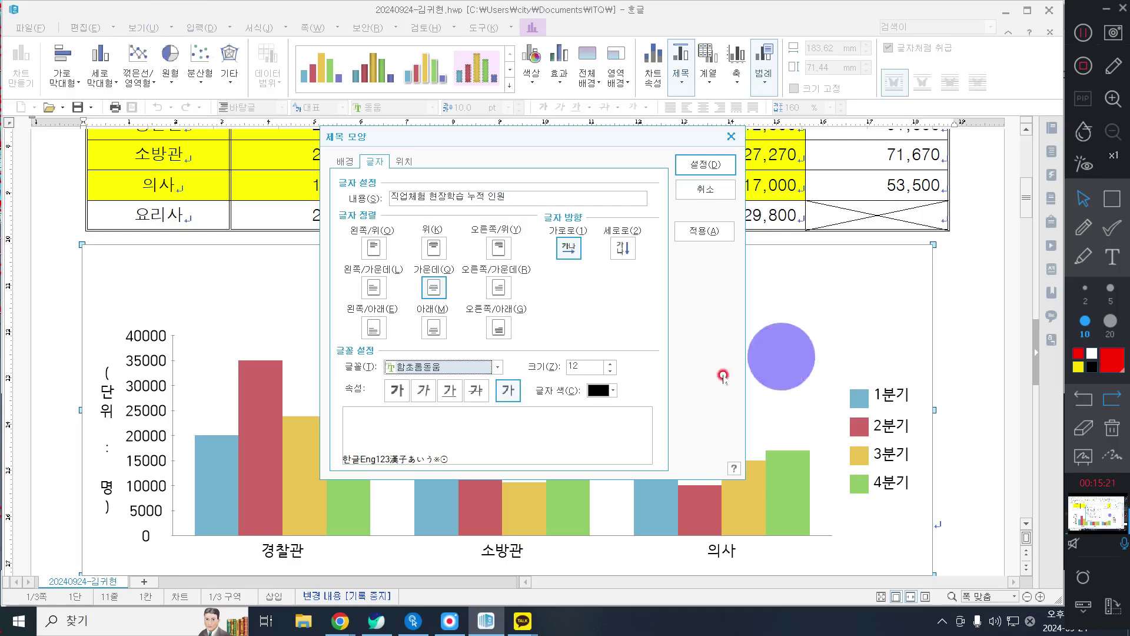
- Set the chart title's font to 굴림 and make it bold
{"action": "left_click", "coordinate": [439, 366]}
{"action": "scroll", "coordinate": [450, 450], "scroll_direction": "up", "scroll_amount": 3}
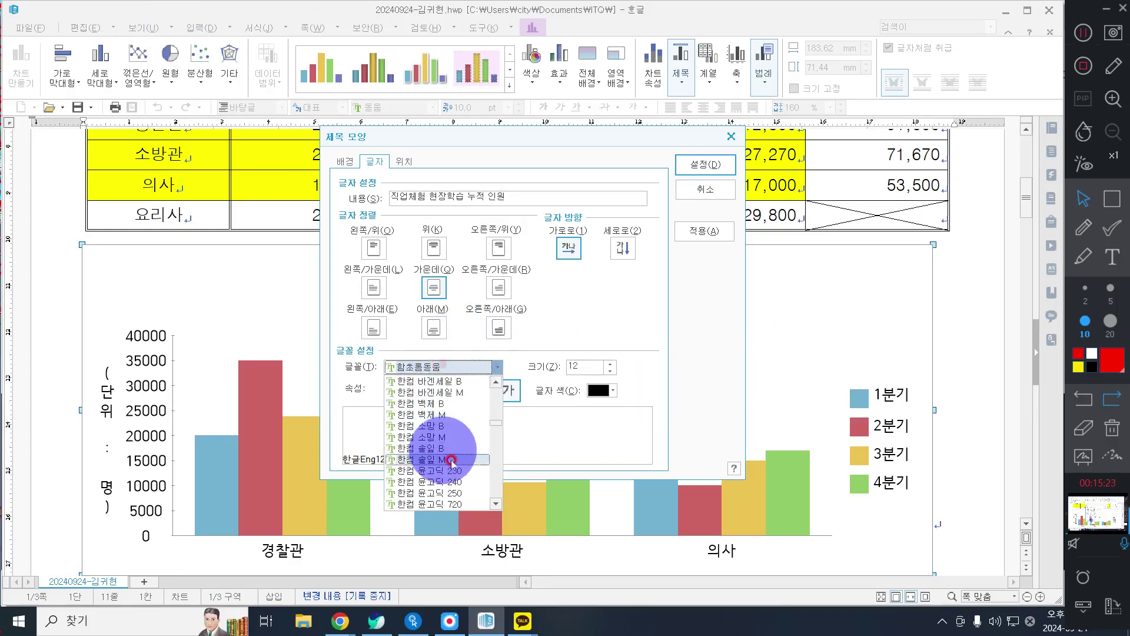
{"action": "scroll", "coordinate": [452, 459], "scroll_direction": "up", "scroll_amount": 10}
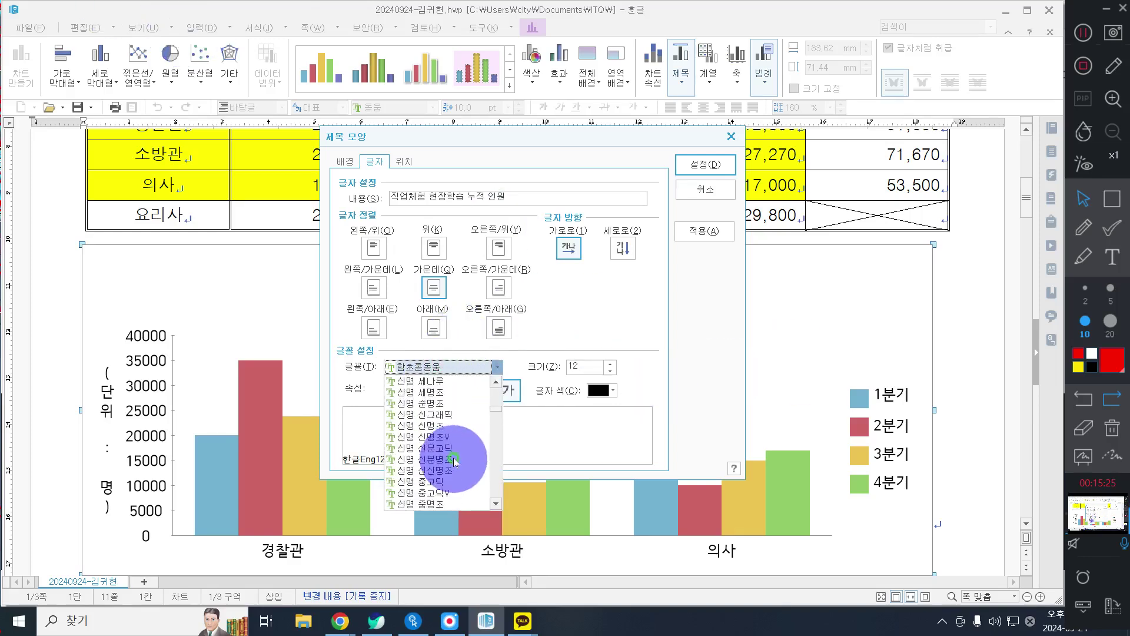
{"action": "scroll", "coordinate": [450, 458], "scroll_direction": "up", "scroll_amount": 10}
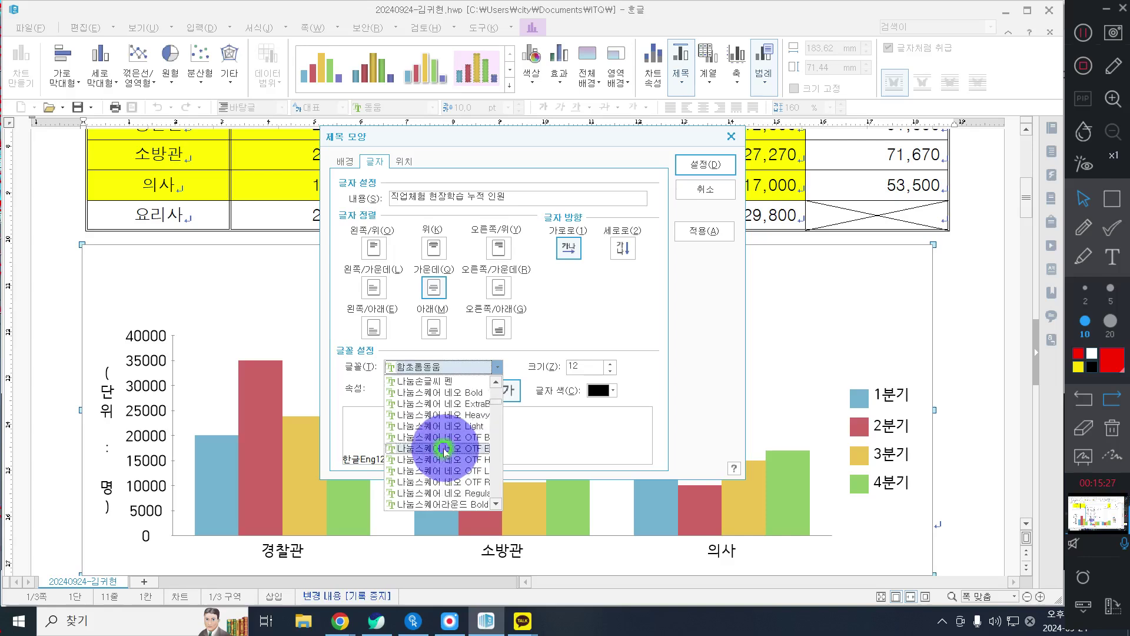
{"action": "scroll", "coordinate": [411, 442], "scroll_direction": "up", "scroll_amount": 1}
{"action": "left_click", "coordinate": [412, 487]}
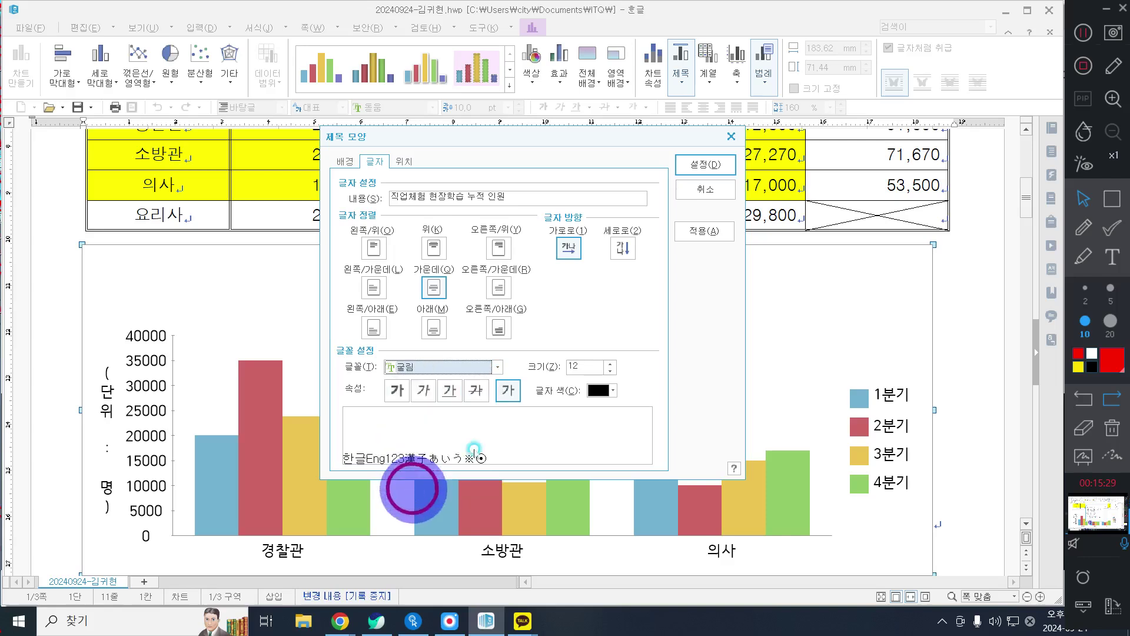
{"action": "left_click", "coordinate": [398, 386]}
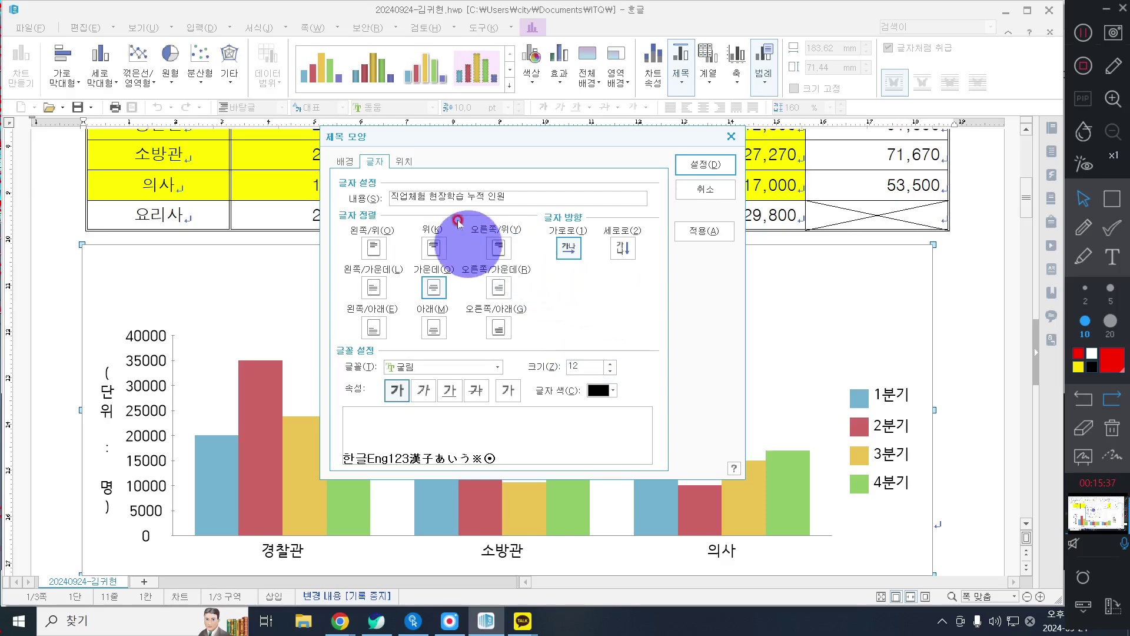
- Review the chart title's position (위치) and text (글자) settings and apply the title formatting
{"action": "left_click", "coordinate": [405, 162]}
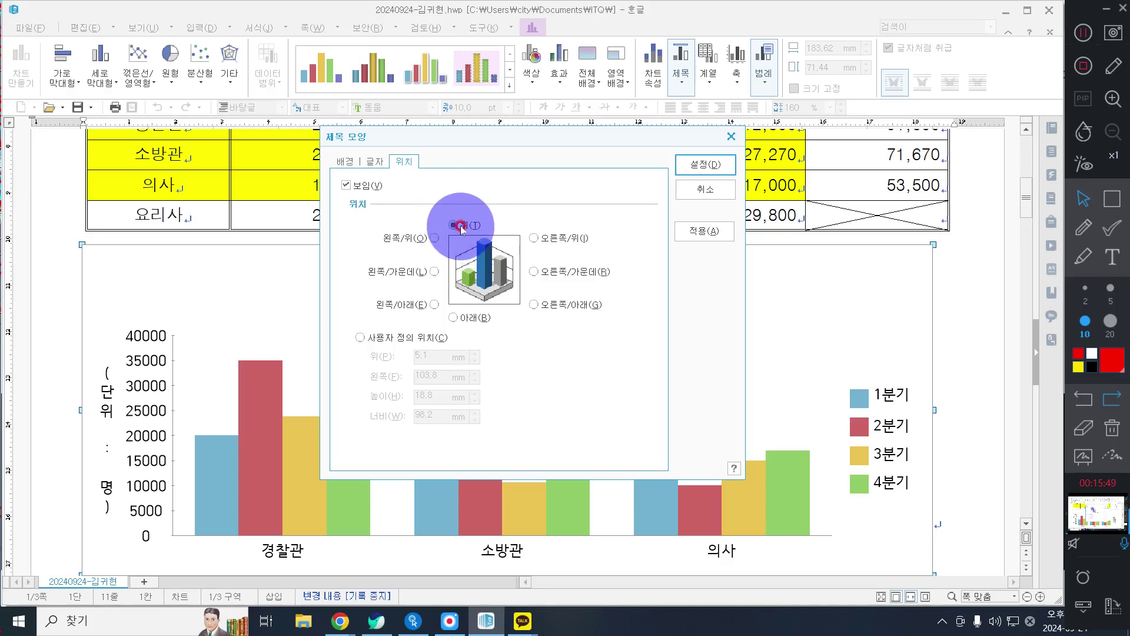
{"action": "left_click", "coordinate": [374, 161]}
{"action": "left_click", "coordinate": [396, 390]}
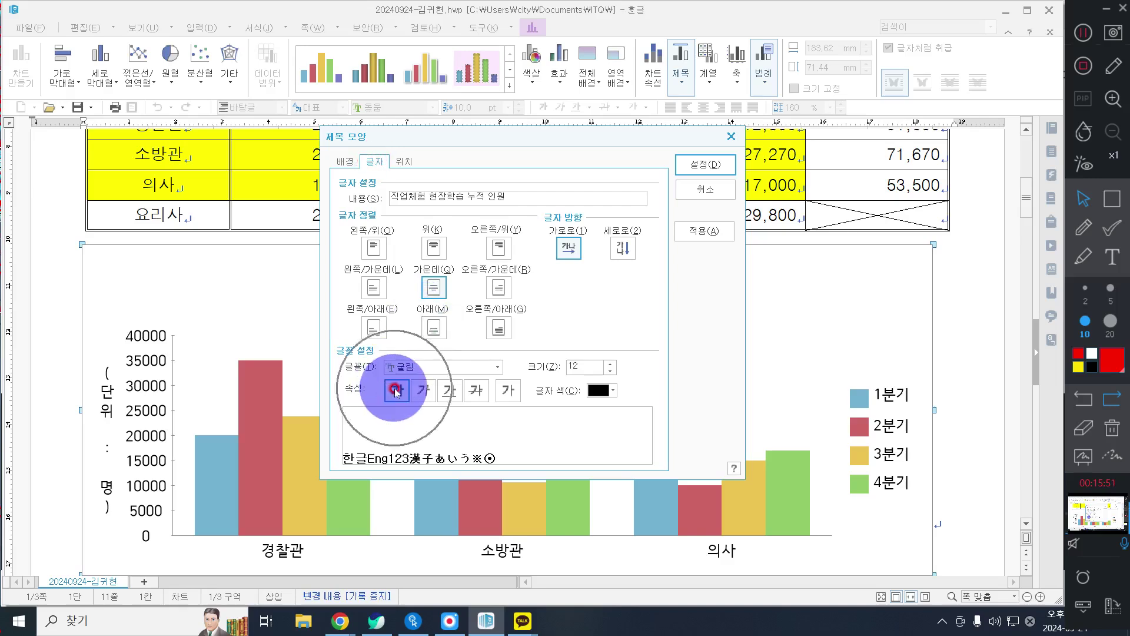
{"action": "left_click", "coordinate": [397, 391]}
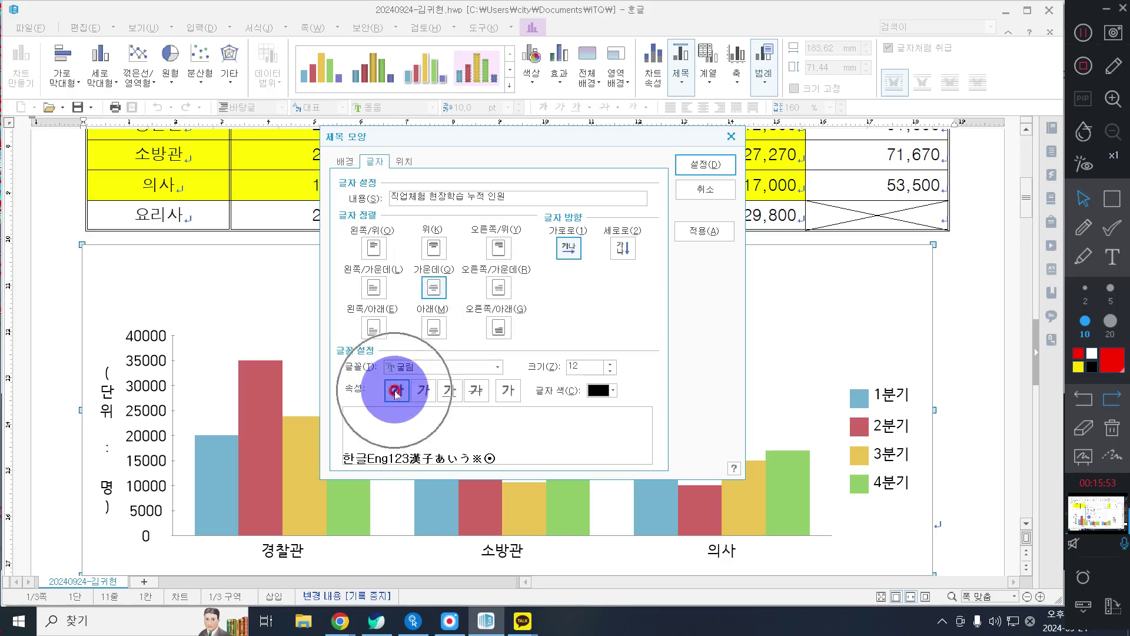
{"action": "left_click", "coordinate": [406, 161]}
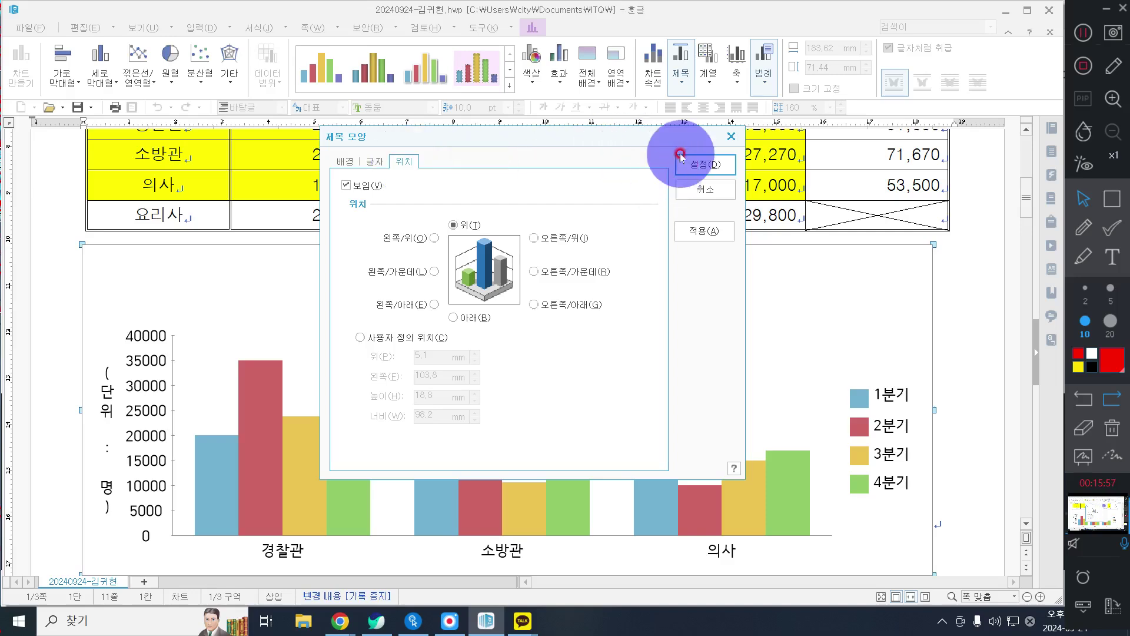
{"action": "left_click", "coordinate": [572, 190]}
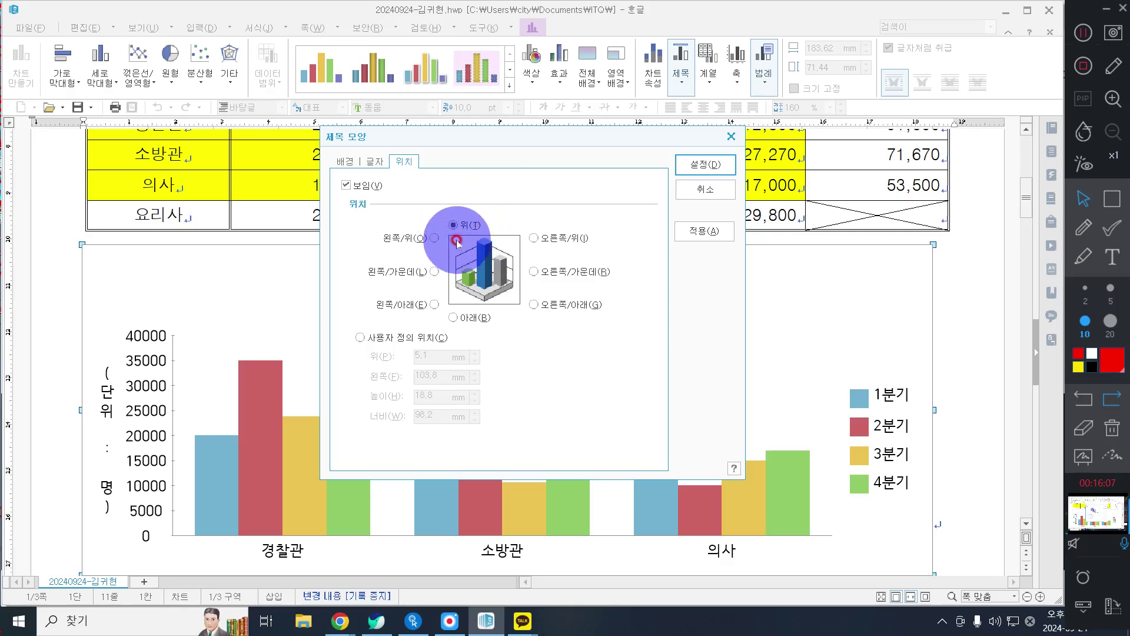
{"action": "left_click", "coordinate": [713, 170]}
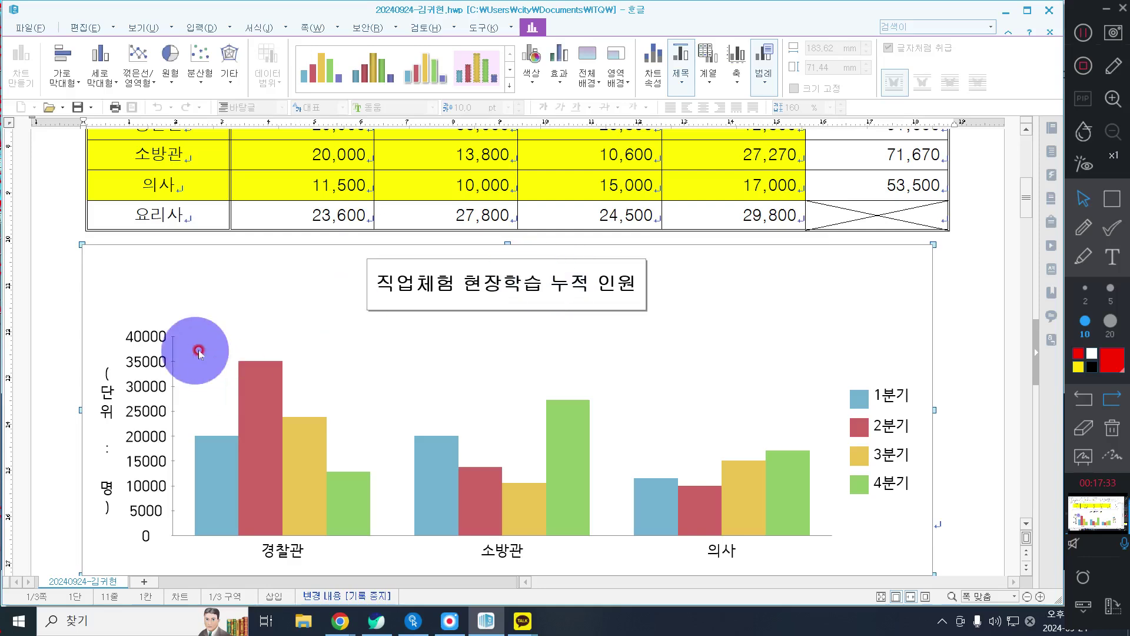
{"action": "left_click", "coordinate": [1104, 202]}
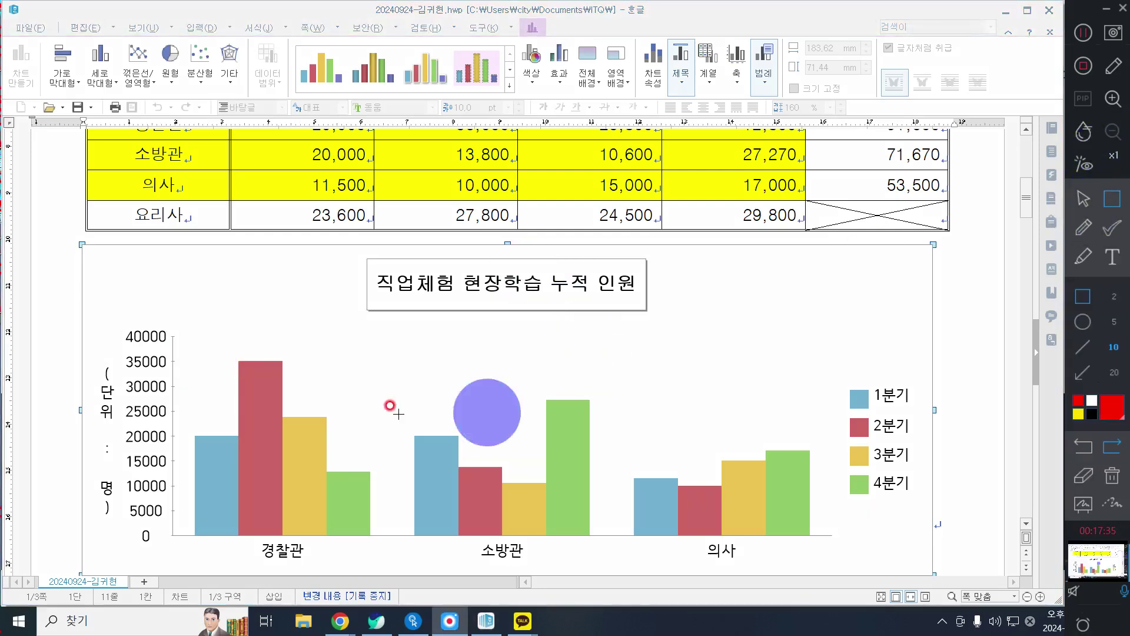
{"action": "left_click_drag", "start_coordinate": [87, 362], "coordinate": [122, 528]}
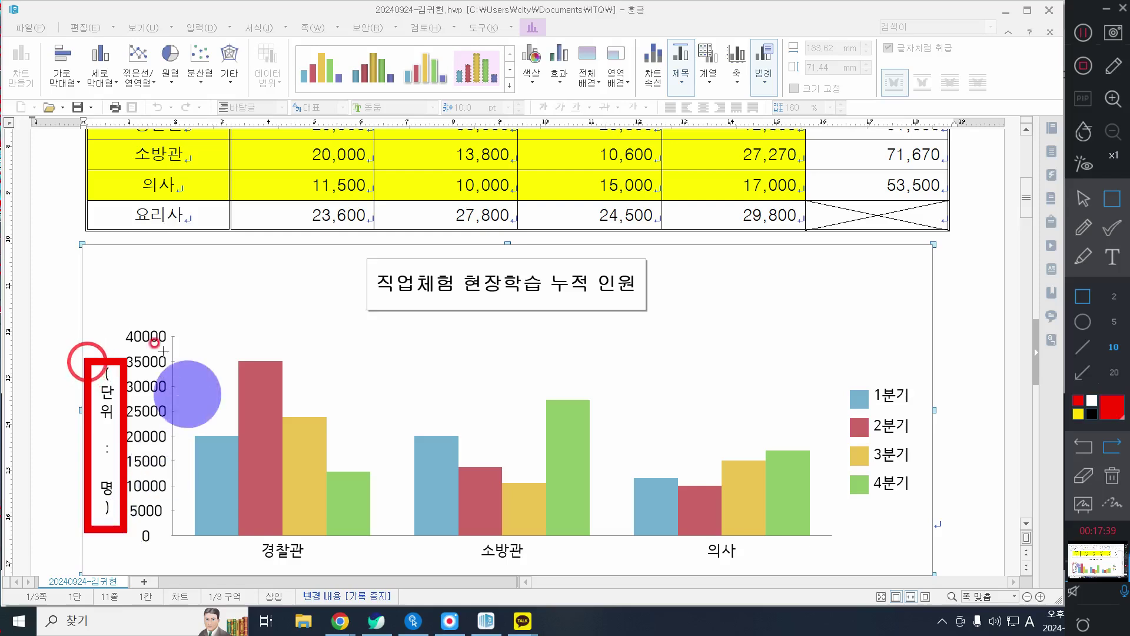
{"action": "mouse_move", "coordinate": [126, 322]}
{"action": "left_mouse_down"}
{"action": "mouse_move", "coordinate": [154, 348]}
{"action": "mouse_move", "coordinate": [167, 536]}
{"action": "mouse_move", "coordinate": [798, 583]}
{"action": "left_mouse_up"}
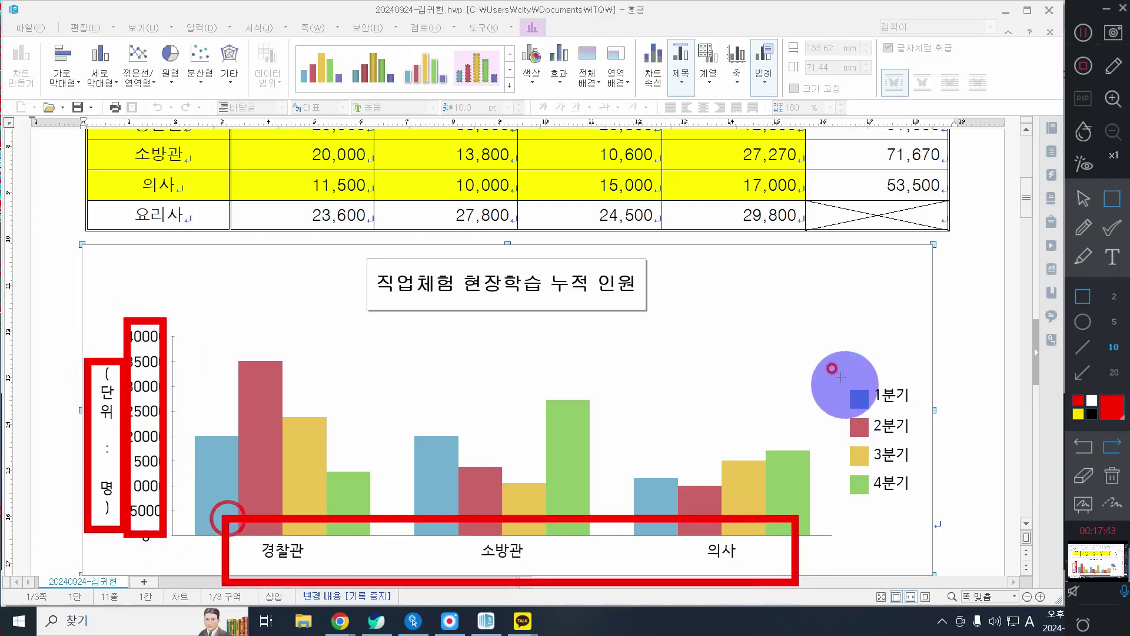
{"action": "mouse_move", "coordinate": [841, 361]}
{"action": "left_mouse_down"}
{"action": "mouse_move", "coordinate": [931, 517]}
{"action": "mouse_move", "coordinate": [917, 546]}
{"action": "left_mouse_up"}
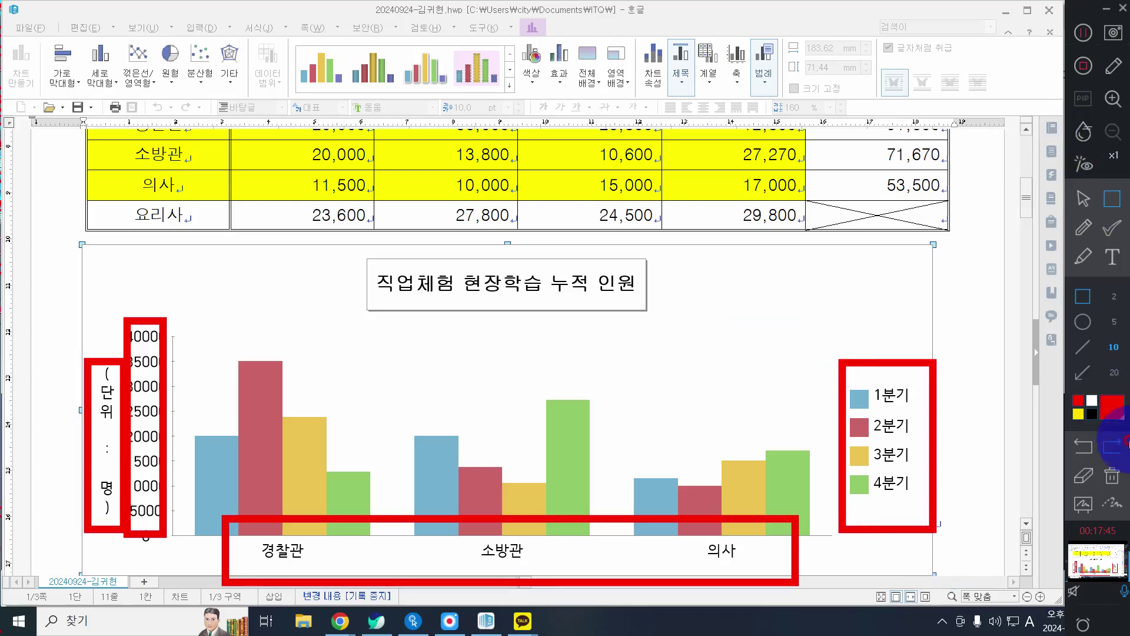
{"action": "left_click", "coordinate": [1112, 474]}
{"action": "left_click", "coordinate": [1084, 198]}
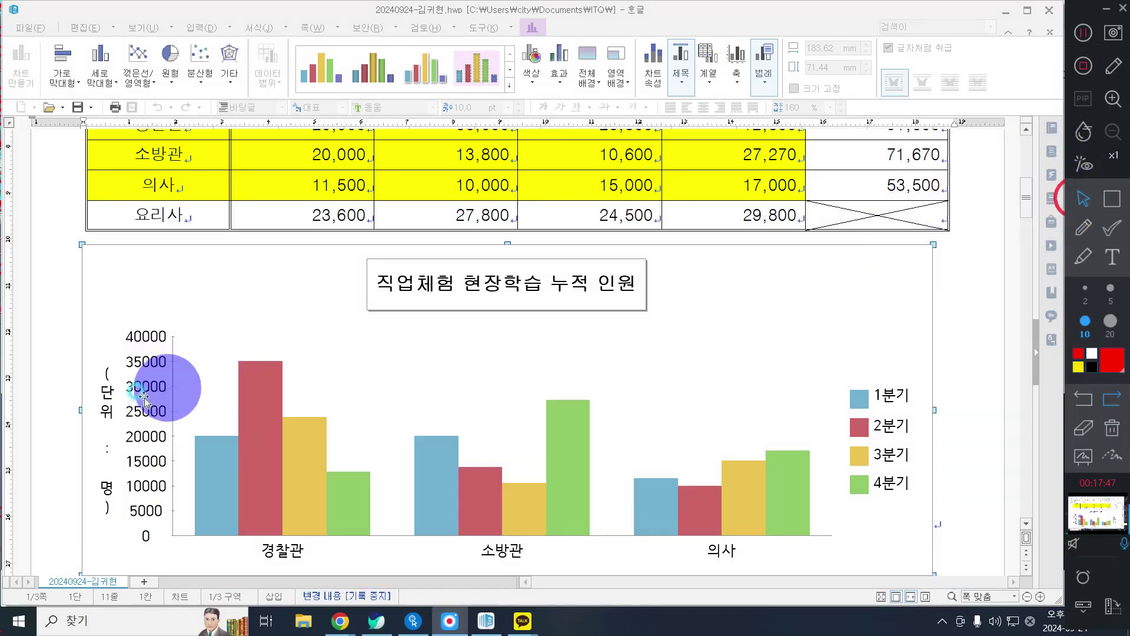
- Set the Y-axis title "(단위 : 명)" to the 굴림 font at size 10
{"action": "double_click", "coordinate": [105, 393]}
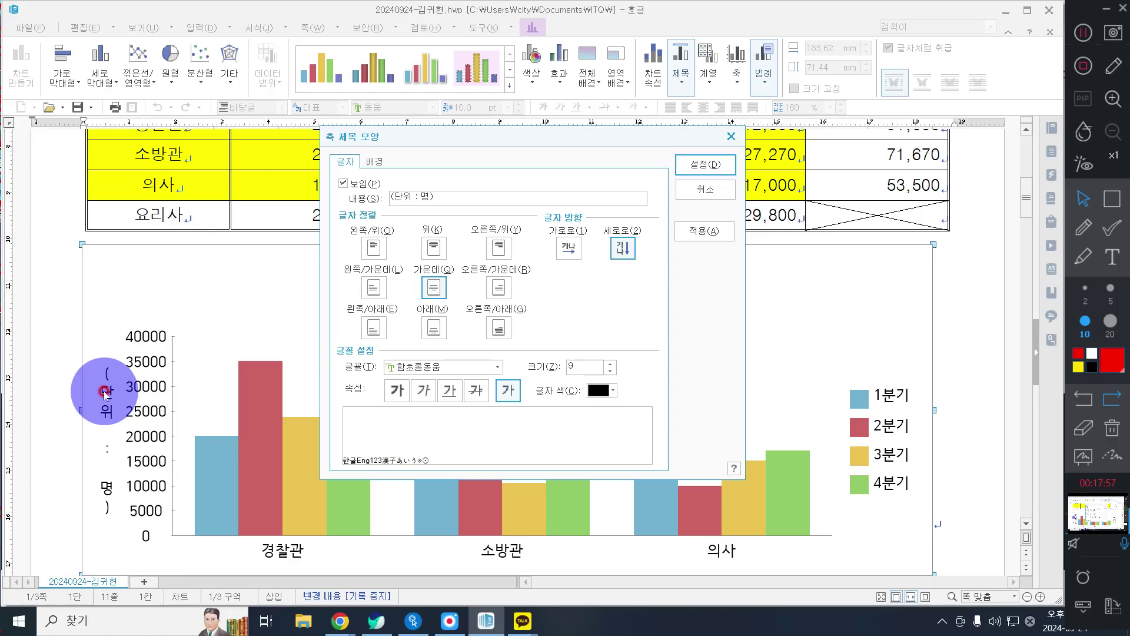
{"action": "left_click", "coordinate": [434, 369]}
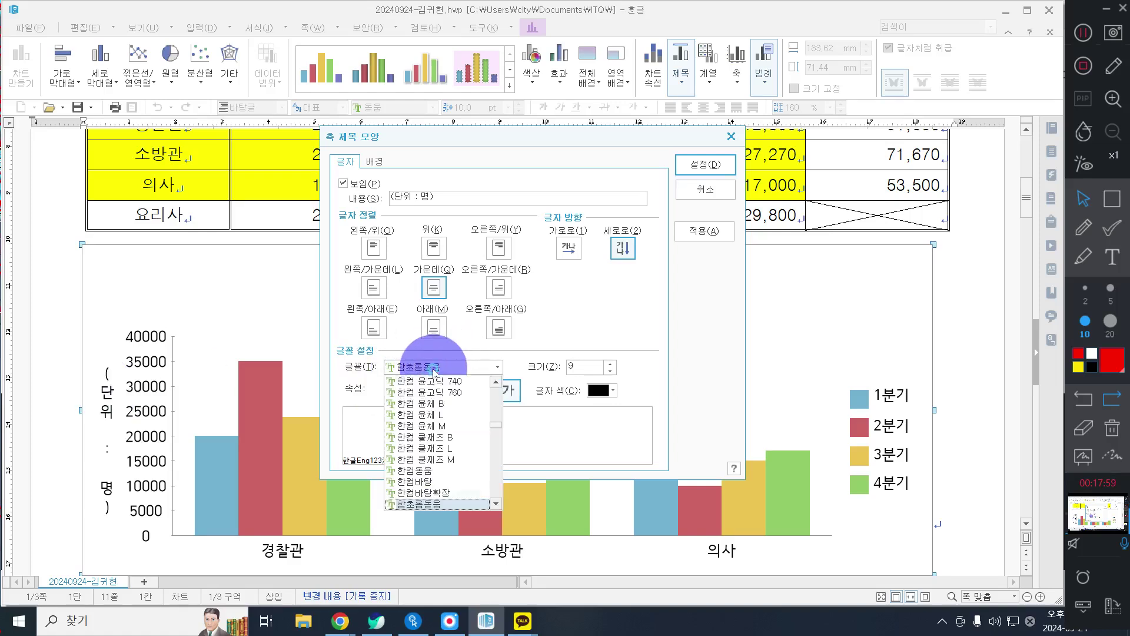
{"action": "left_click", "coordinate": [434, 371]}
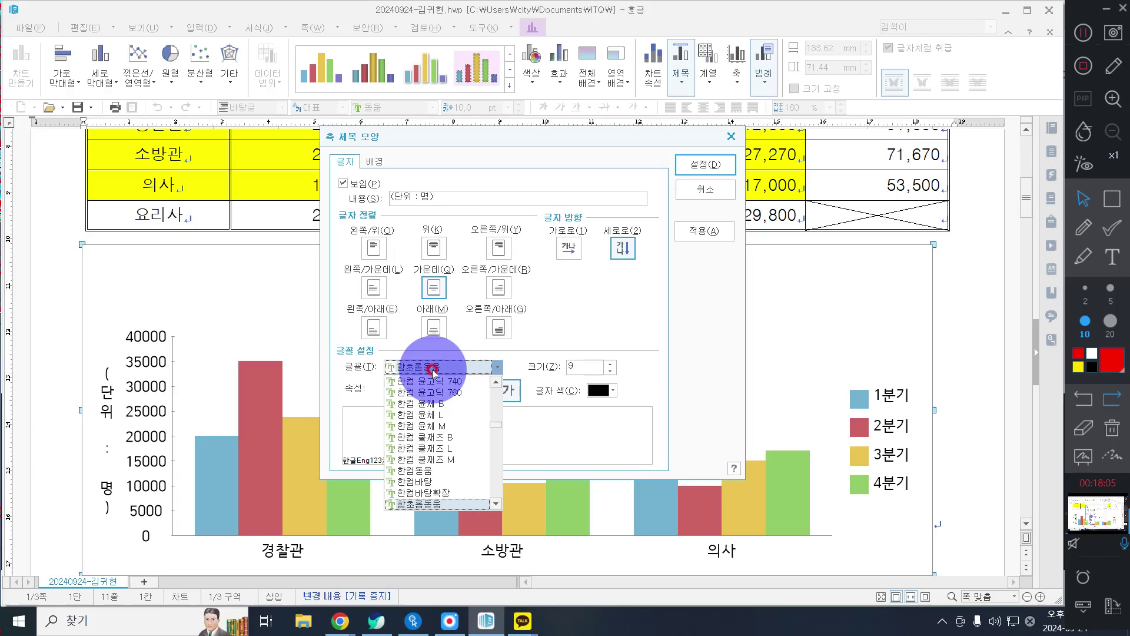
{"action": "type", "text": "굴림"}
{"action": "key", "text": "Return"}
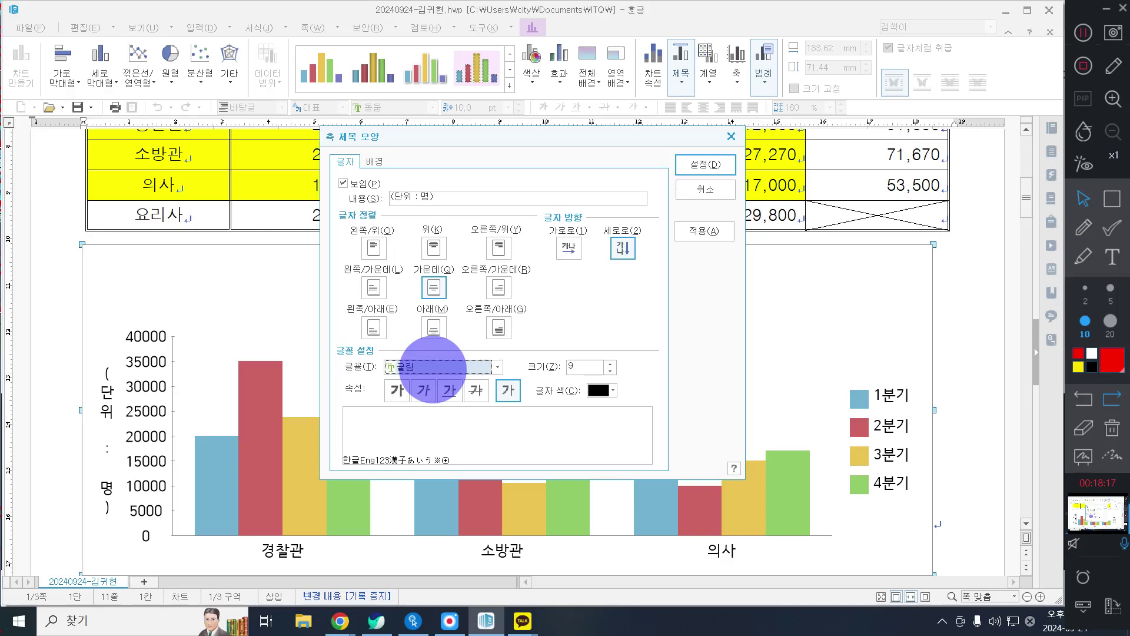
{"action": "left_click", "coordinate": [610, 362]}
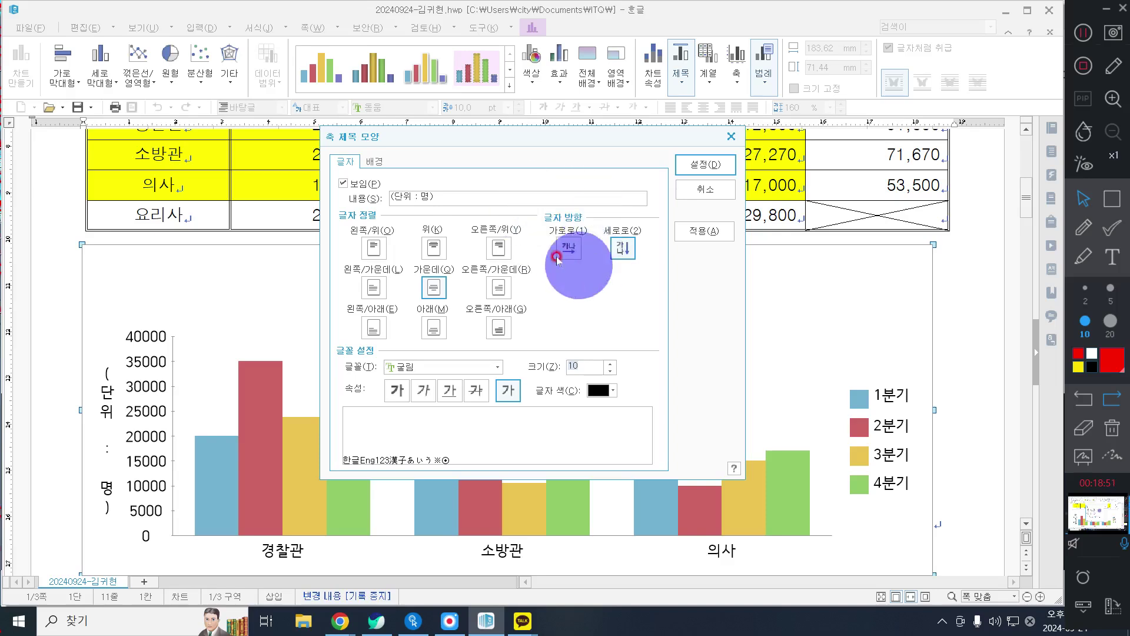
- Change the Y-axis title's text direction to horizontal (가로로) and apply the axis title settings
{"action": "left_click", "coordinate": [628, 252]}
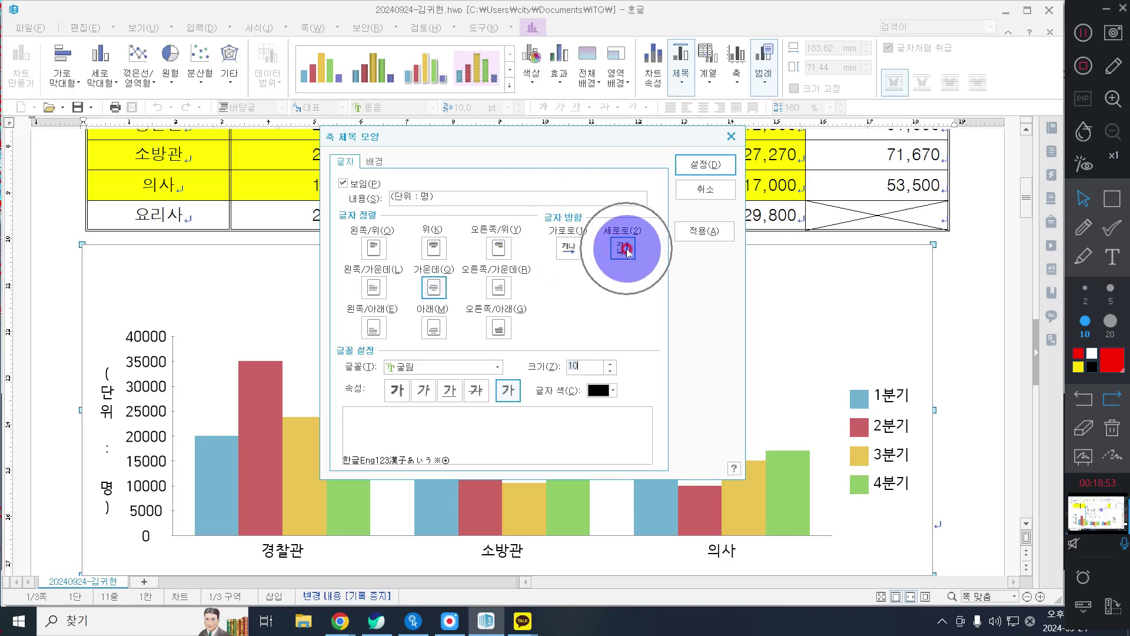
{"action": "left_click", "coordinate": [564, 250]}
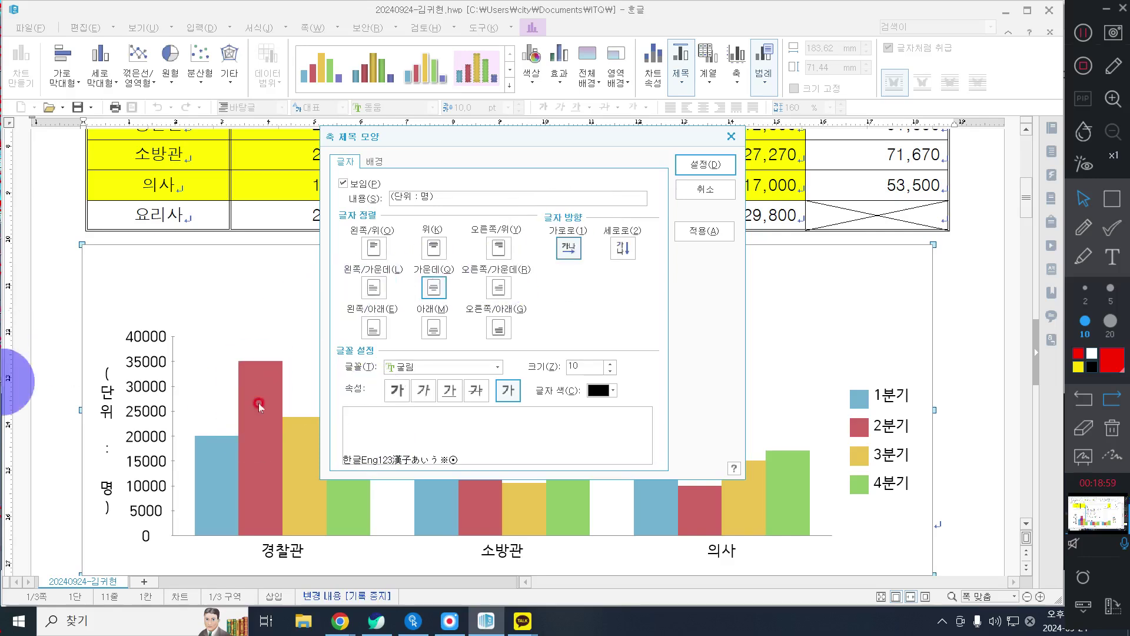
{"action": "left_click", "coordinate": [696, 163]}
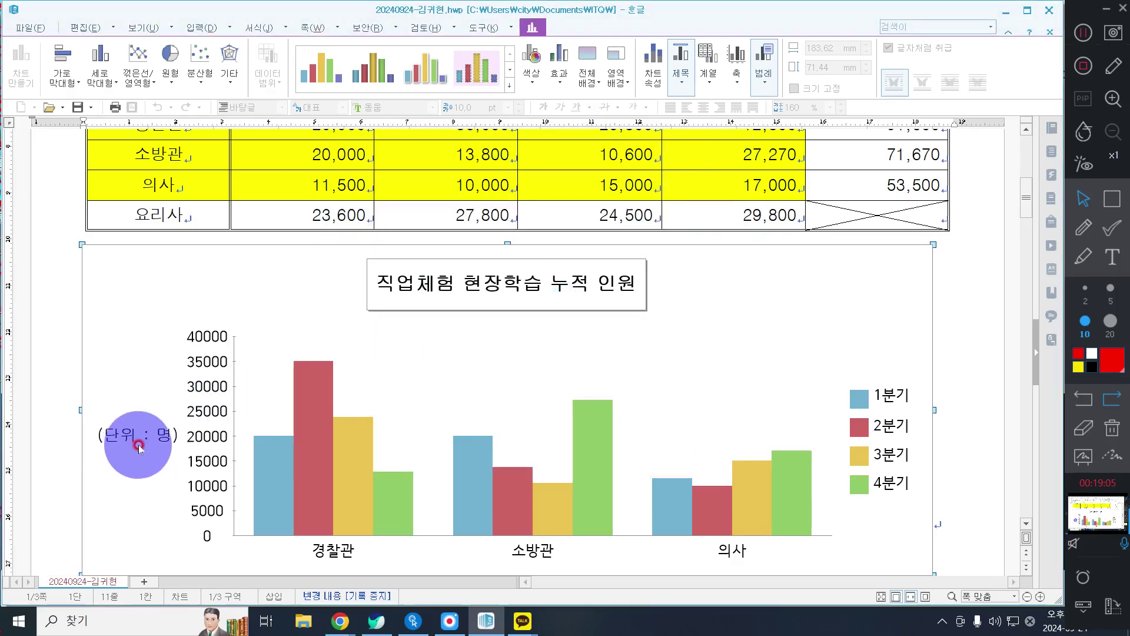
- Set the Y-axis value labels to the 굴림 font at 10 pt and apply the axis label settings
{"action": "left_click", "coordinate": [207, 411]}
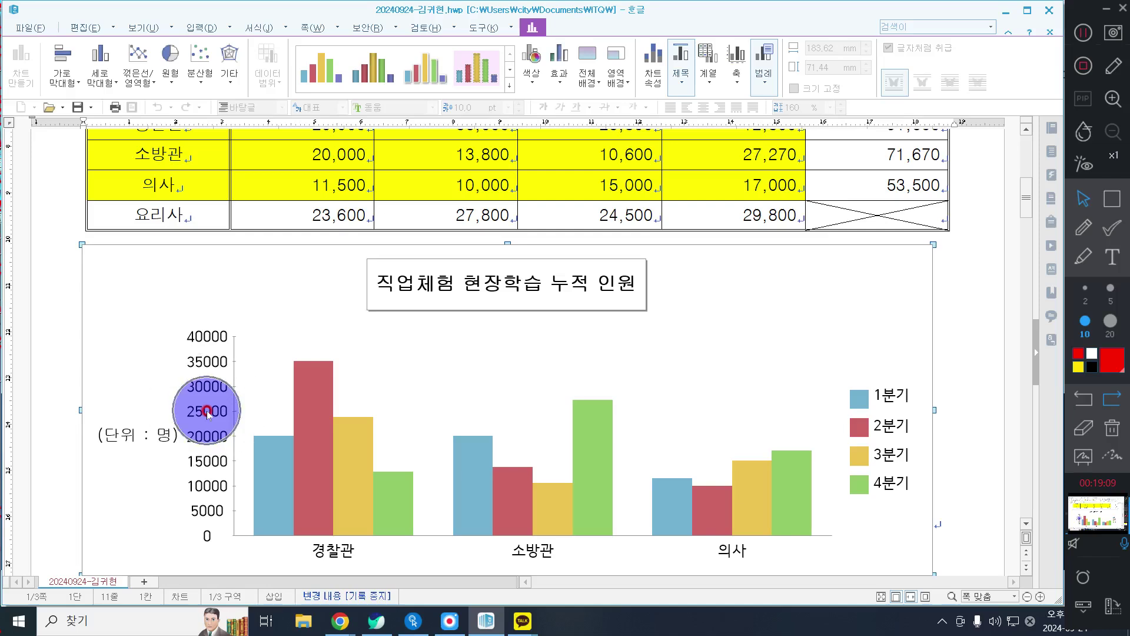
{"action": "double_click", "coordinate": [206, 410]}
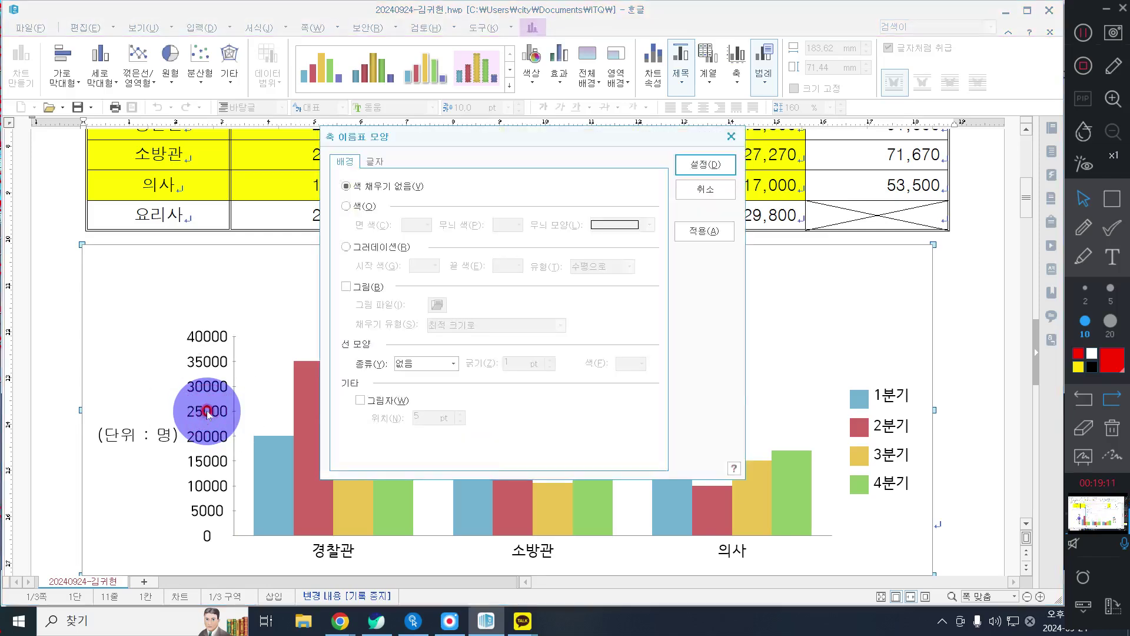
{"action": "left_click", "coordinate": [380, 162]}
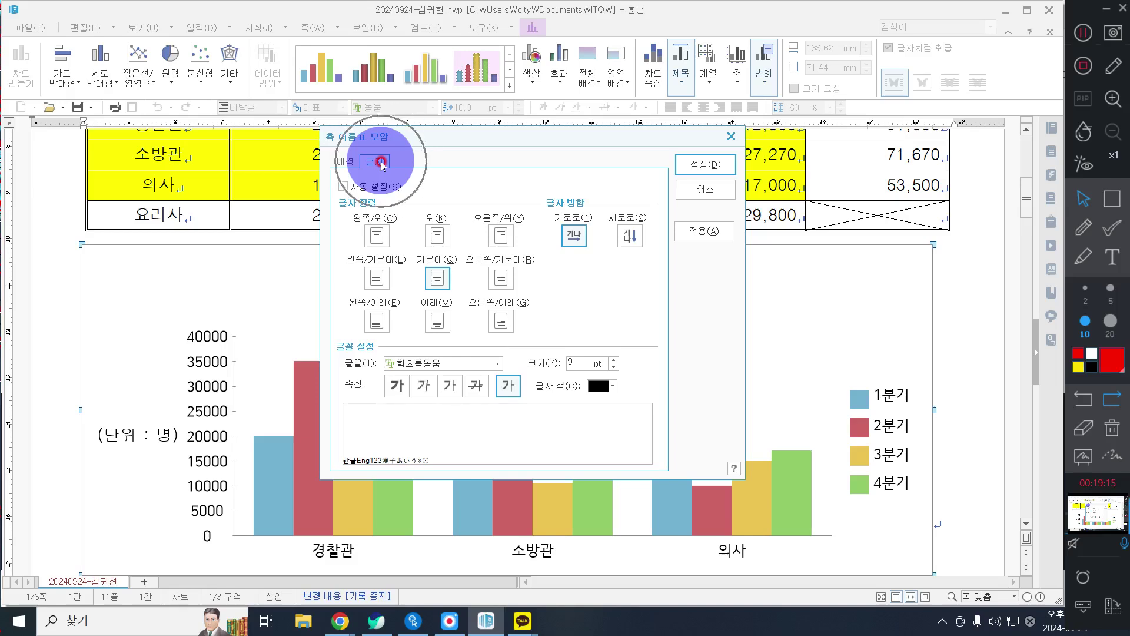
{"action": "left_click", "coordinate": [471, 371]}
{"action": "type", "text": "굴림"}
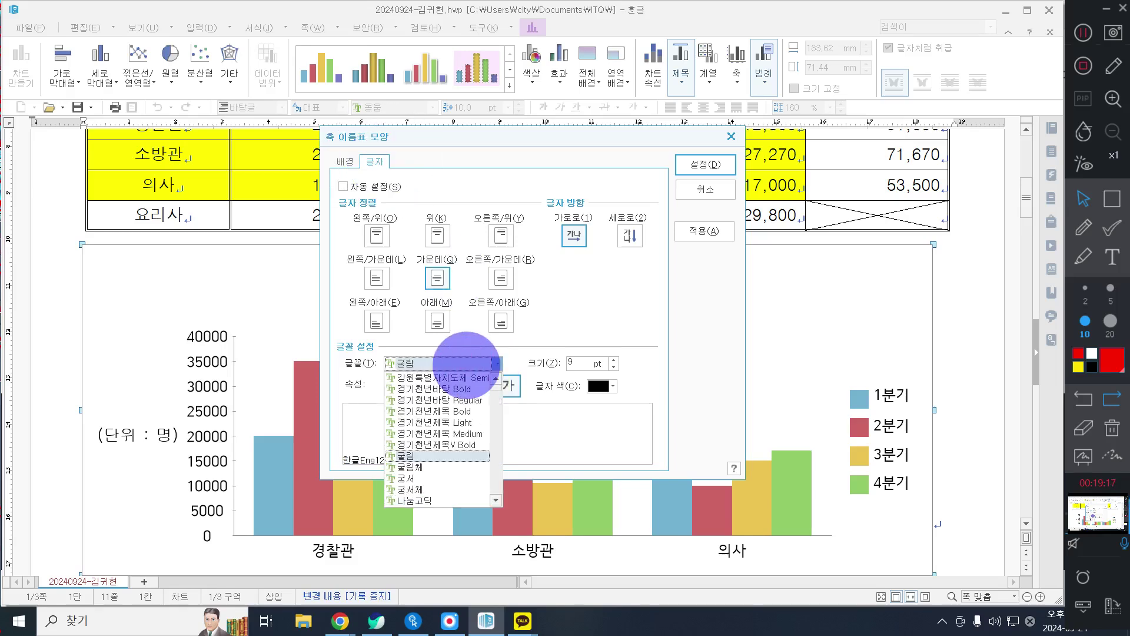
{"action": "left_click", "coordinate": [547, 414]}
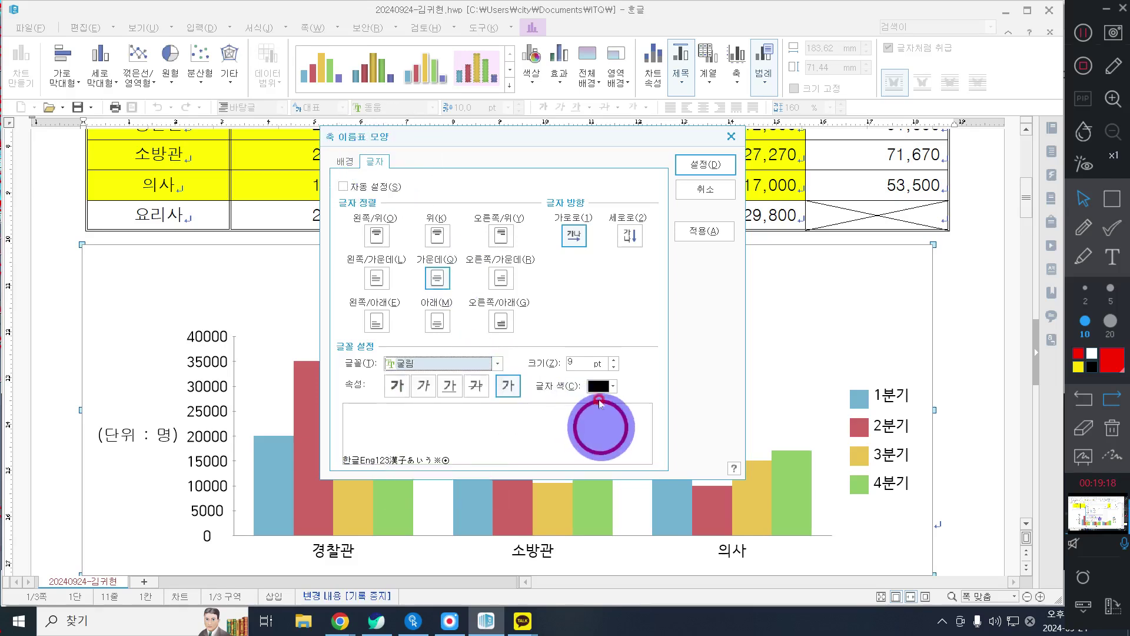
{"action": "left_click", "coordinate": [614, 359]}
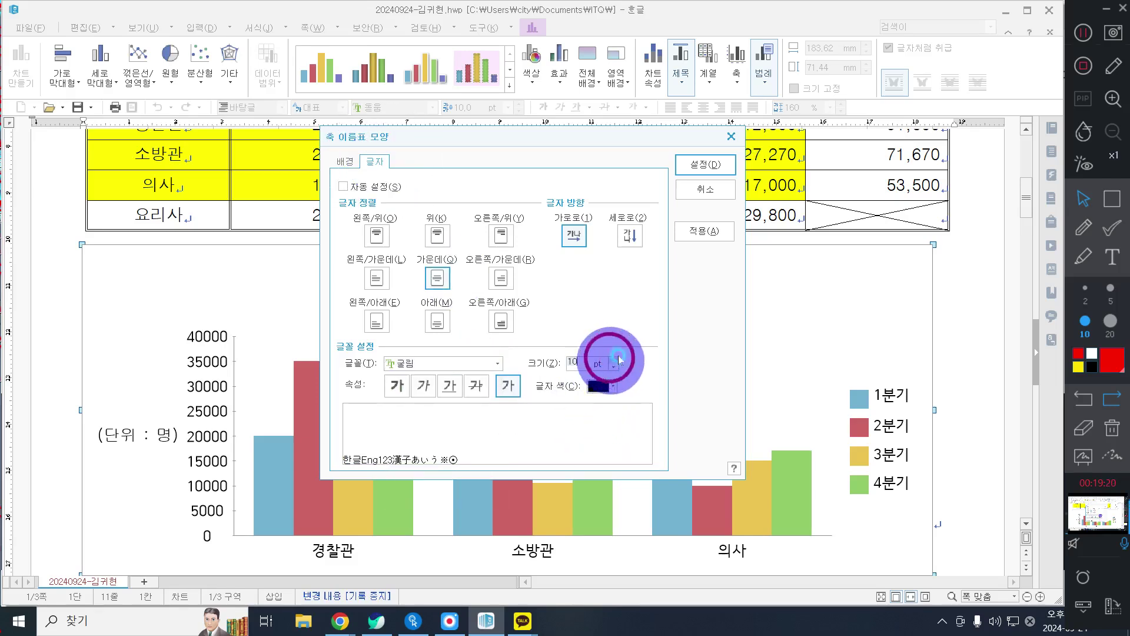
{"action": "left_click", "coordinate": [702, 175]}
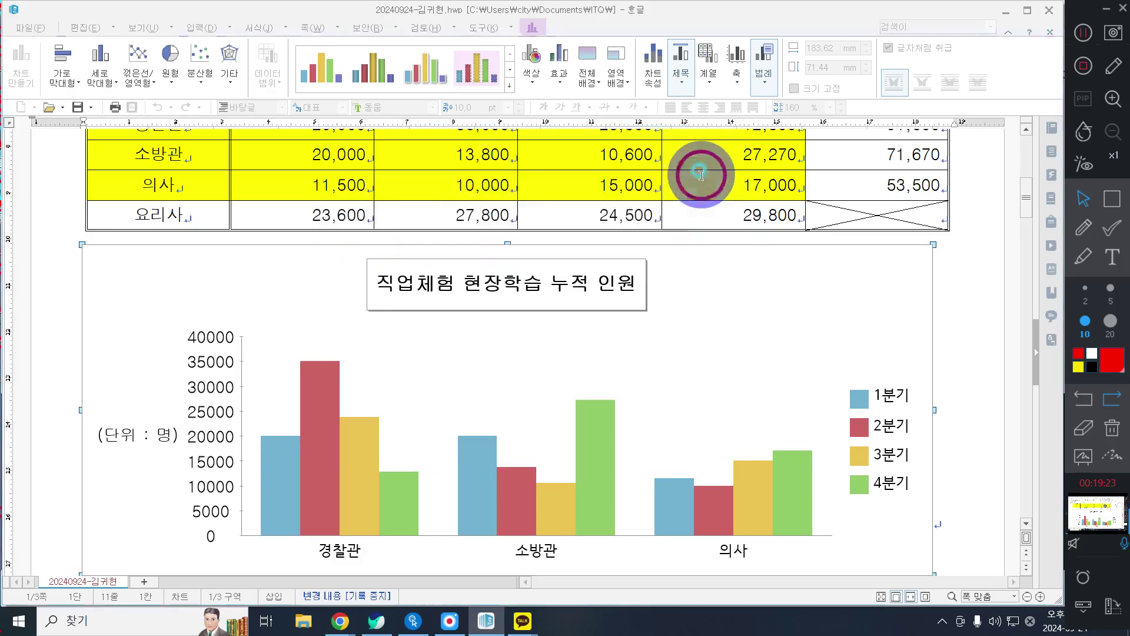
{"action": "left_click", "coordinate": [358, 528]}
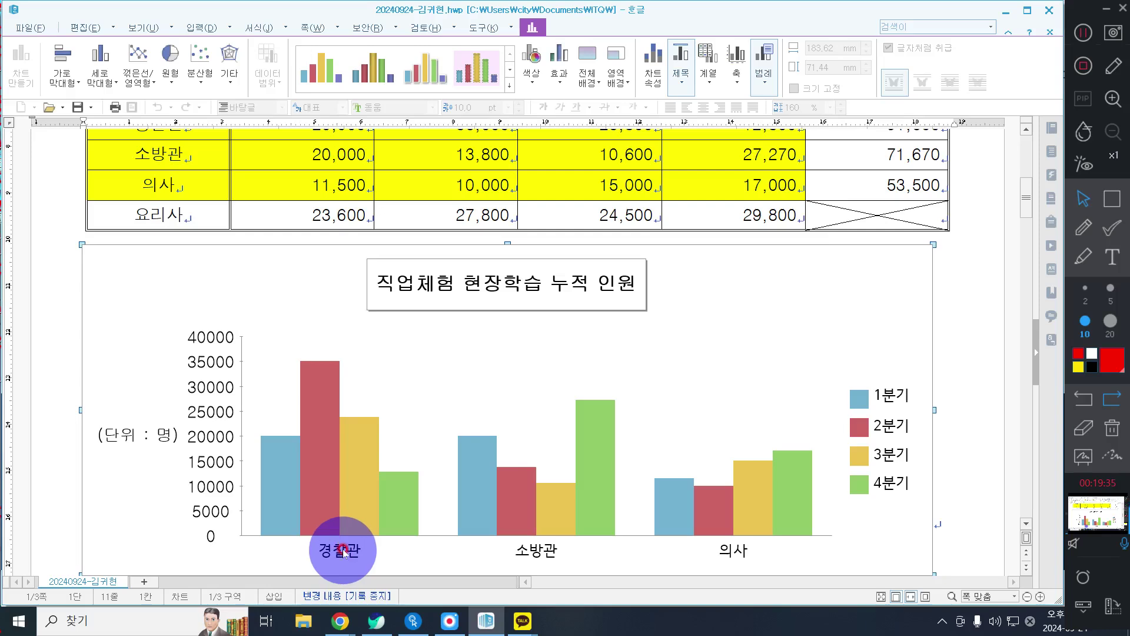
{"action": "left_click", "coordinate": [343, 552]}
{"action": "left_click", "coordinate": [344, 552]}
{"action": "double_click", "coordinate": [344, 552]}
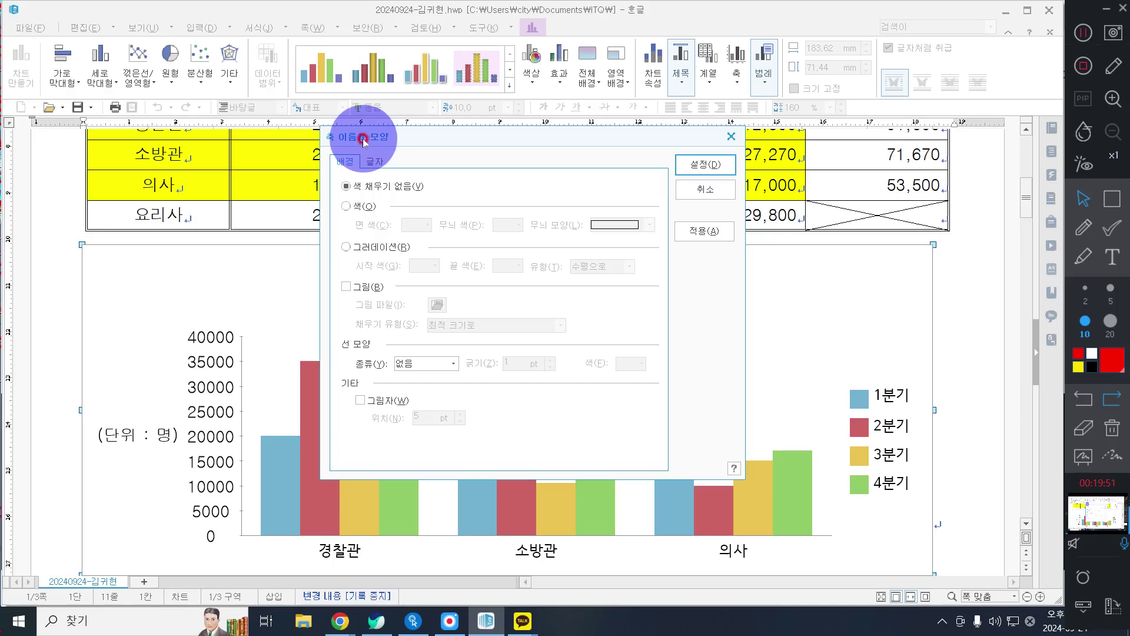
{"action": "left_click", "coordinate": [700, 165]}
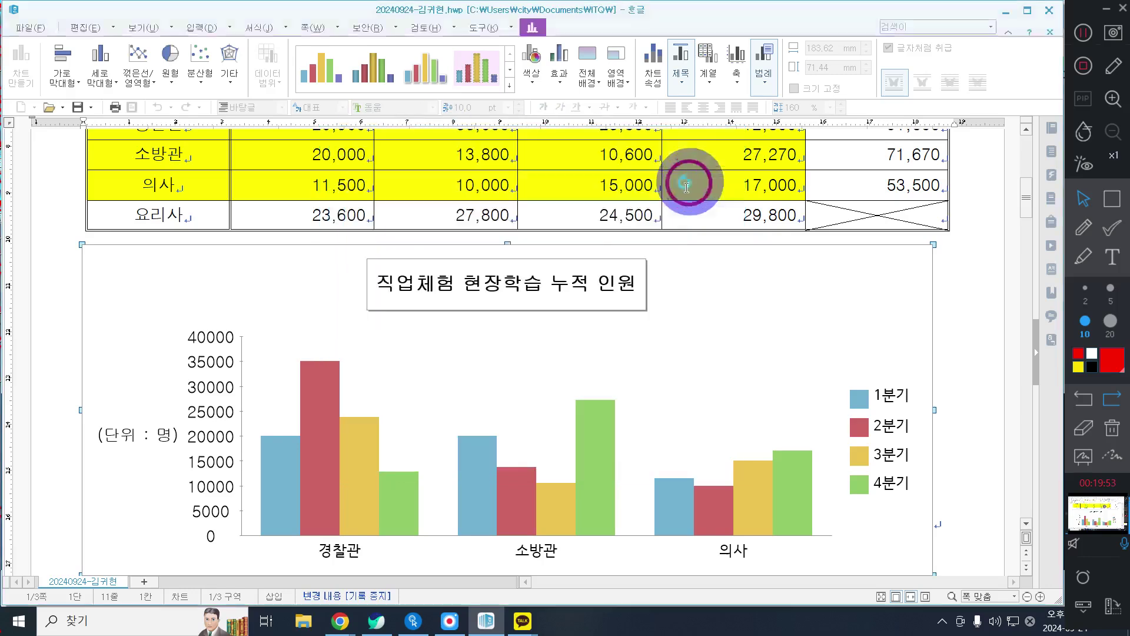
{"action": "double_click", "coordinate": [378, 549]}
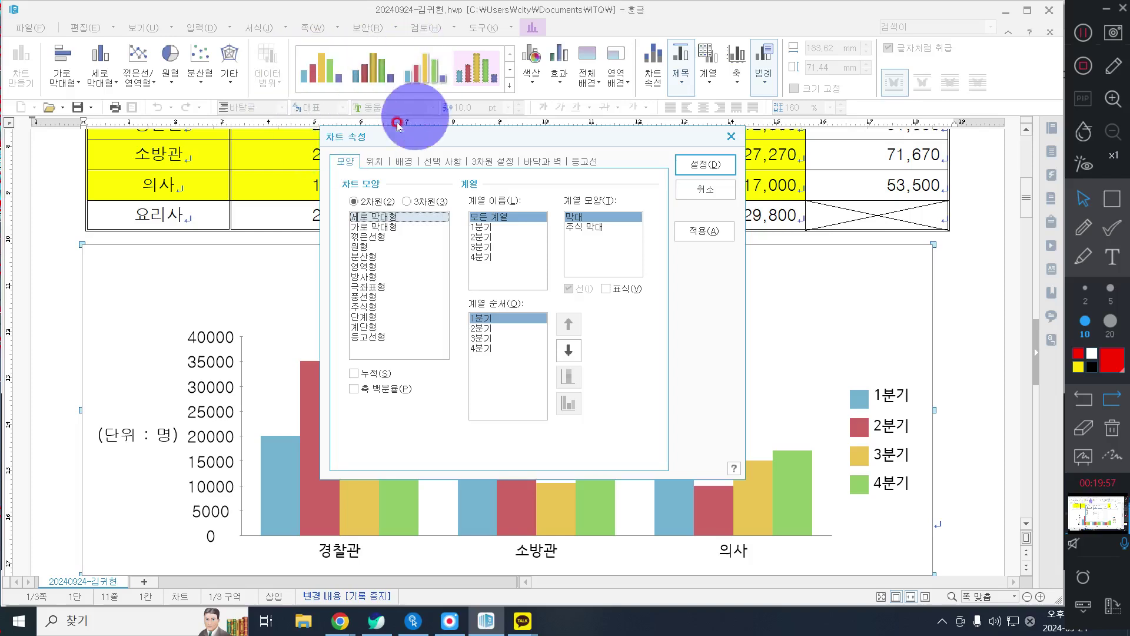
{"action": "left_click", "coordinate": [375, 162]}
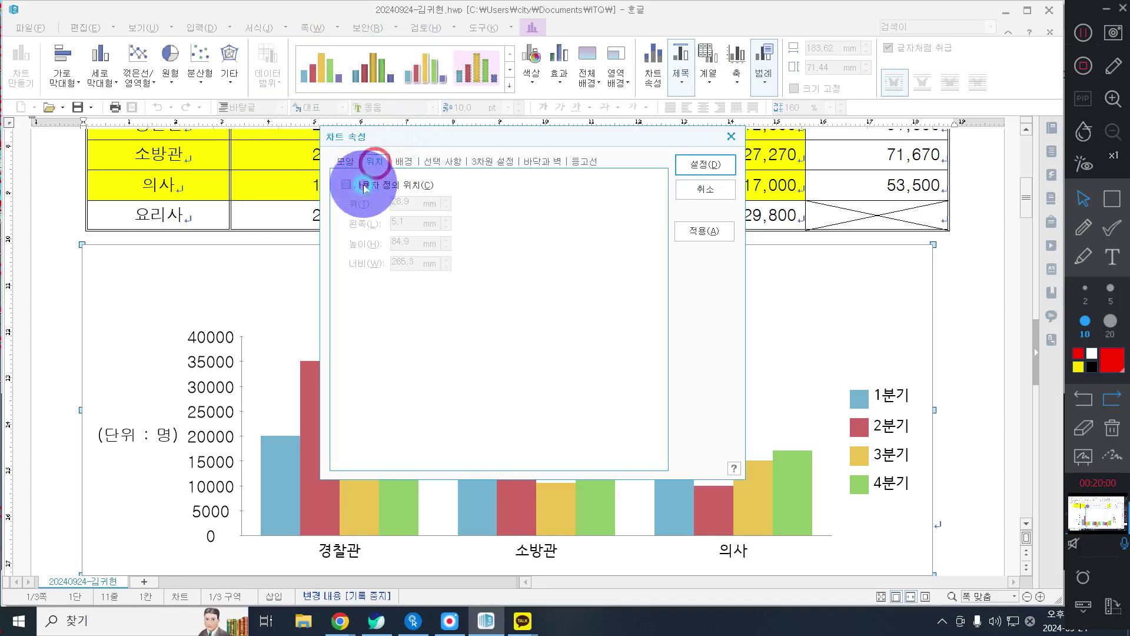
{"action": "left_click", "coordinate": [704, 187]}
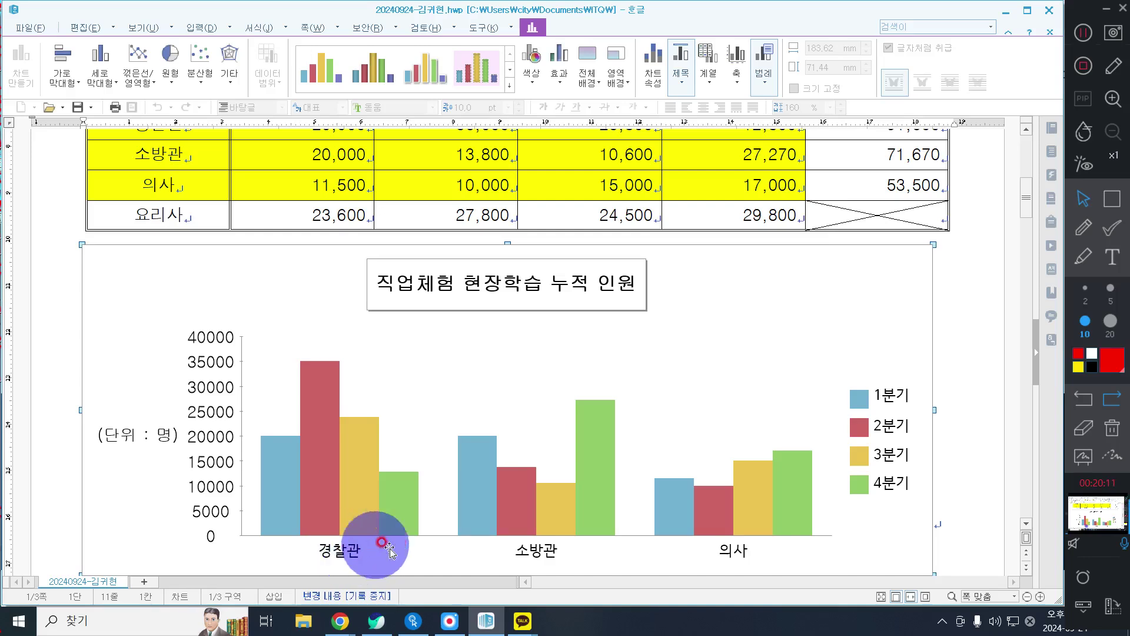
- Set the X-axis category labels to the 굴림 font at 10 pt and apply the axis label settings
{"action": "double_click", "coordinate": [531, 551]}
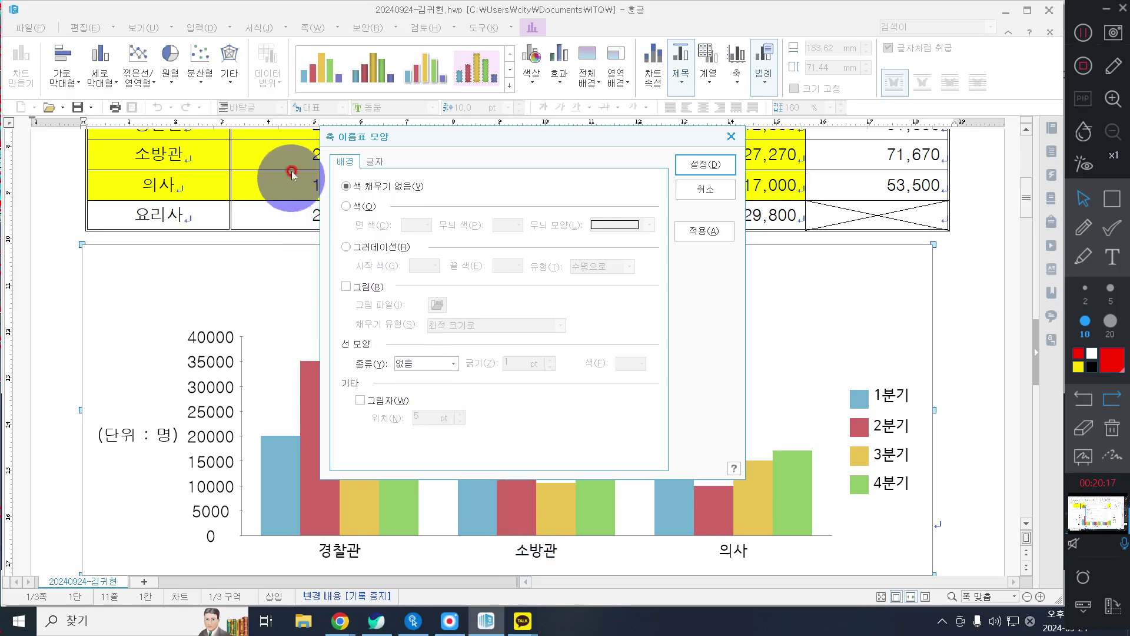
{"action": "left_click", "coordinate": [374, 161]}
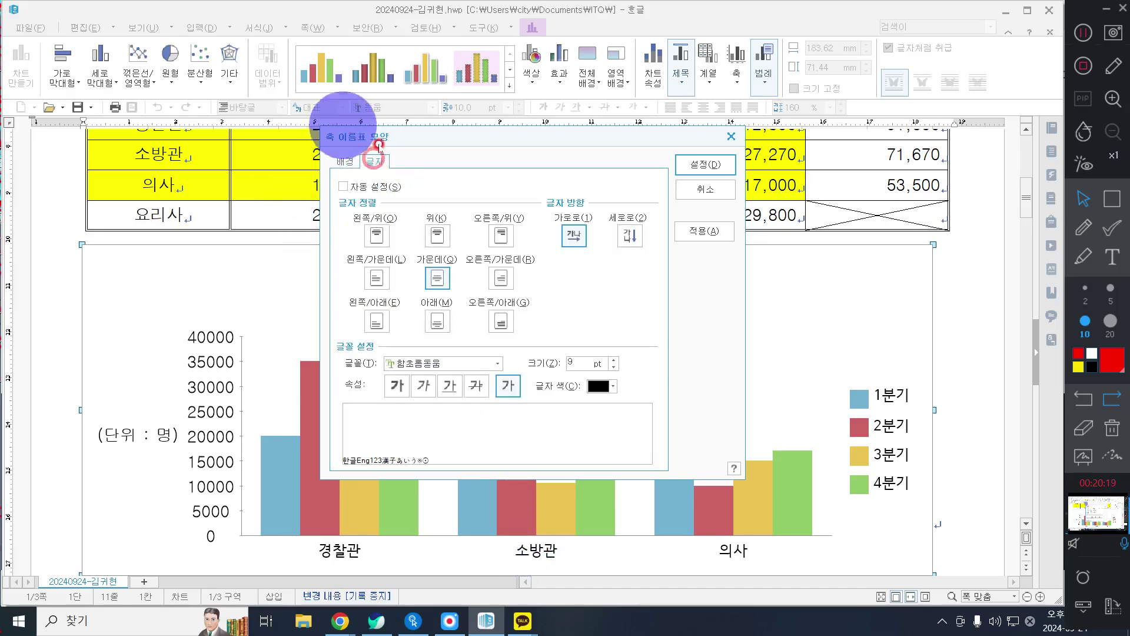
{"action": "left_click", "coordinate": [450, 362]}
{"action": "type", "text": "굴림"}
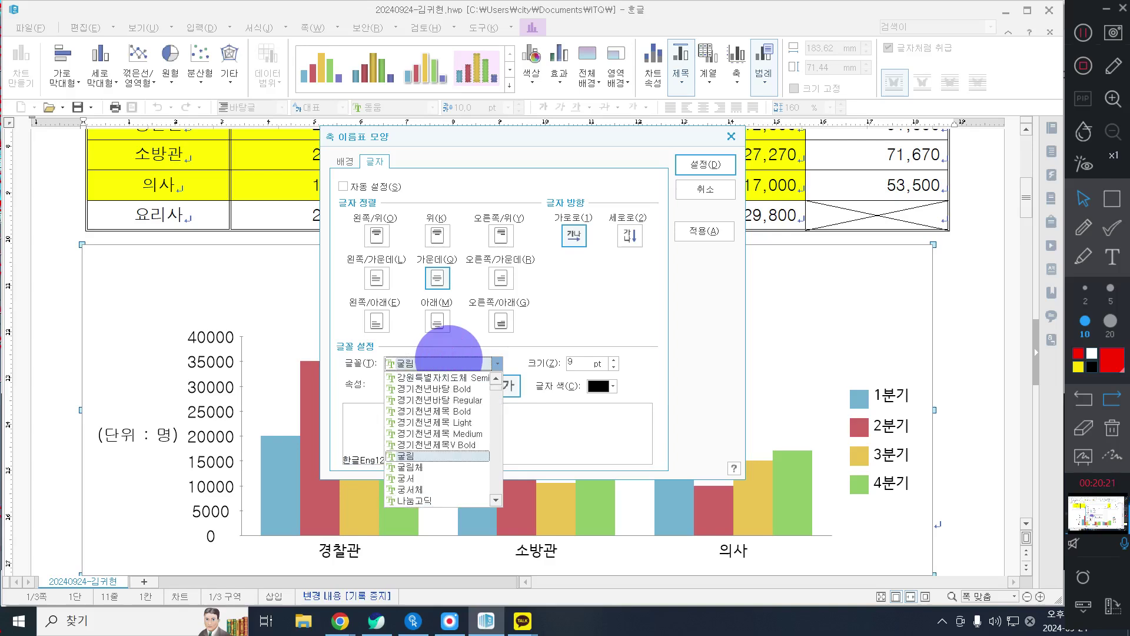
{"action": "key", "text": "Return"}
{"action": "left_click", "coordinate": [614, 359]}
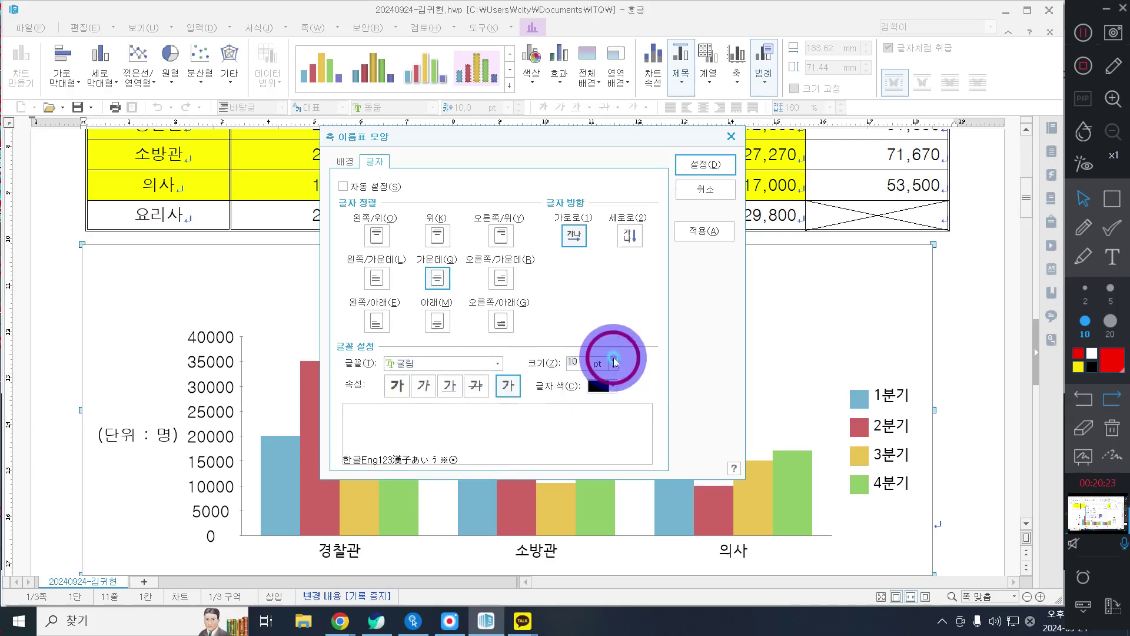
{"action": "left_click", "coordinate": [714, 166]}
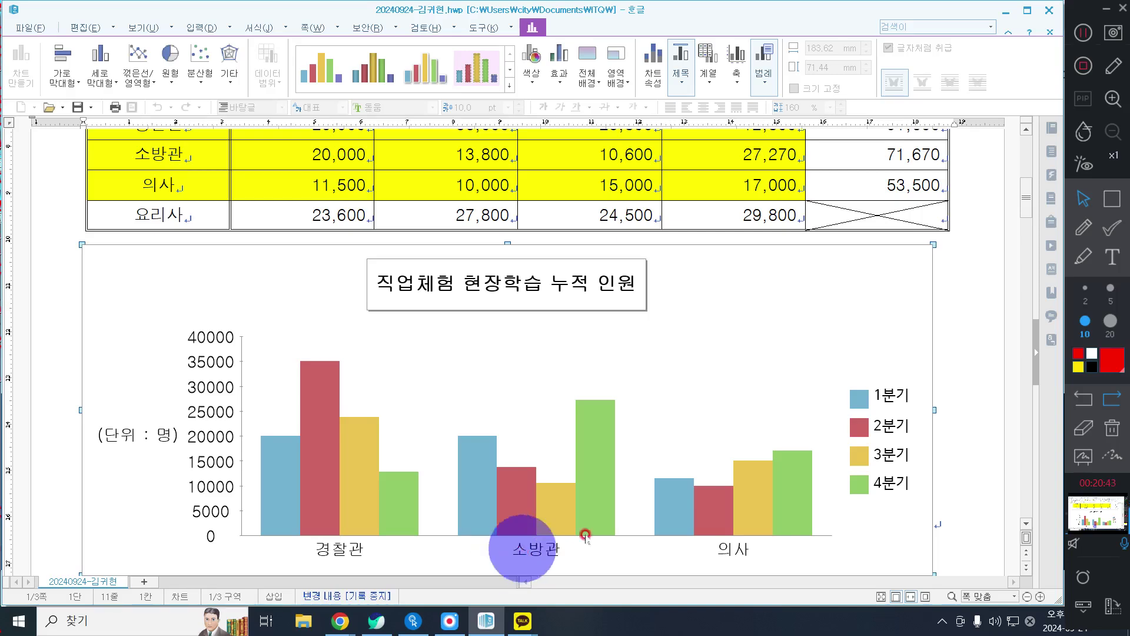
- Set the chart legend's text to the 굴림 font at size 10
{"action": "double_click", "coordinate": [891, 427]}
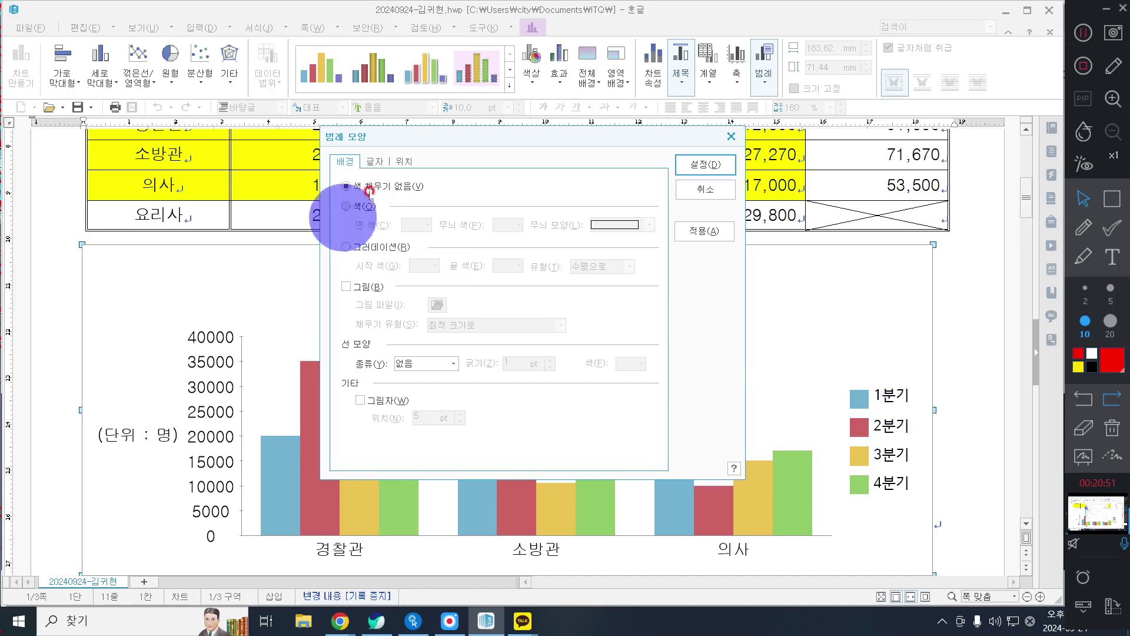
{"action": "left_click", "coordinate": [375, 163]}
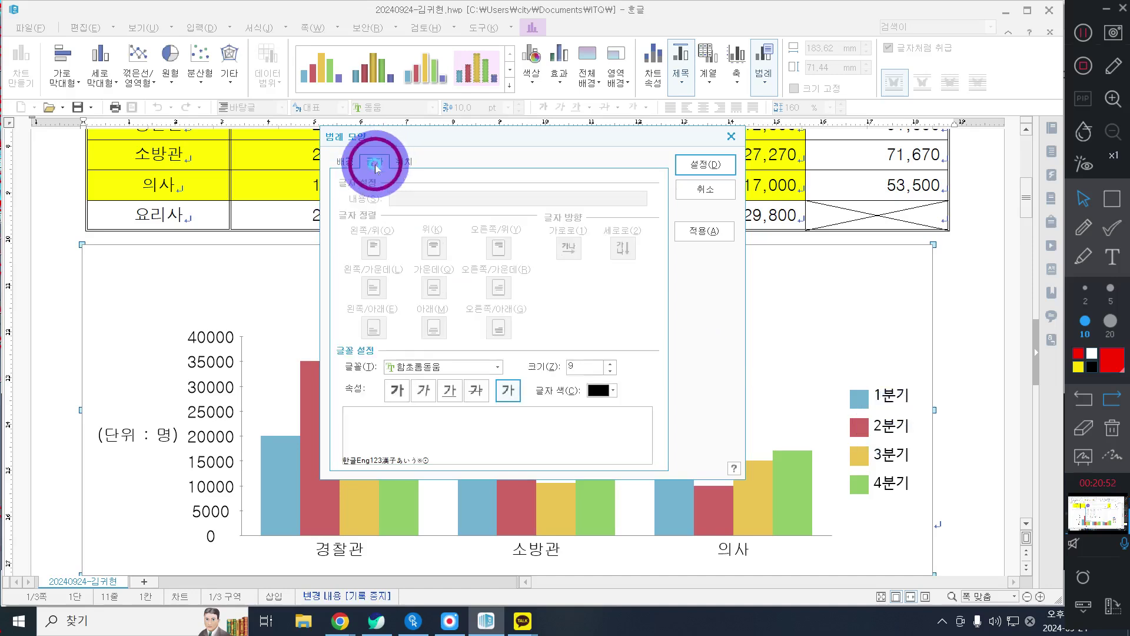
{"action": "left_click", "coordinate": [436, 367]}
{"action": "type", "text": "굴림"}
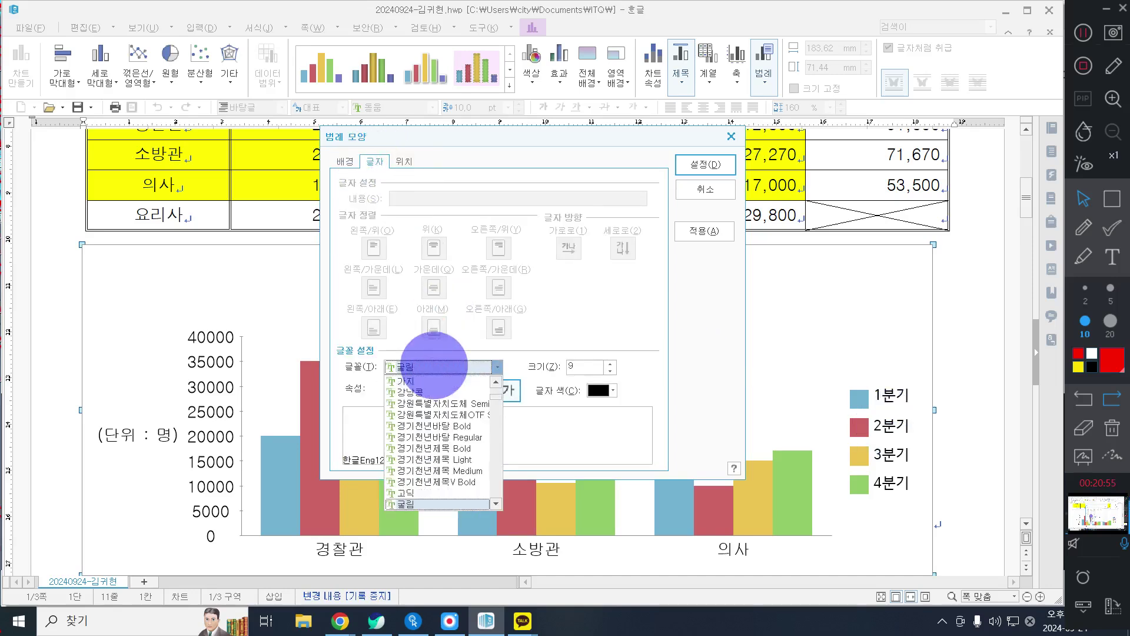
{"action": "left_click", "coordinate": [611, 364]}
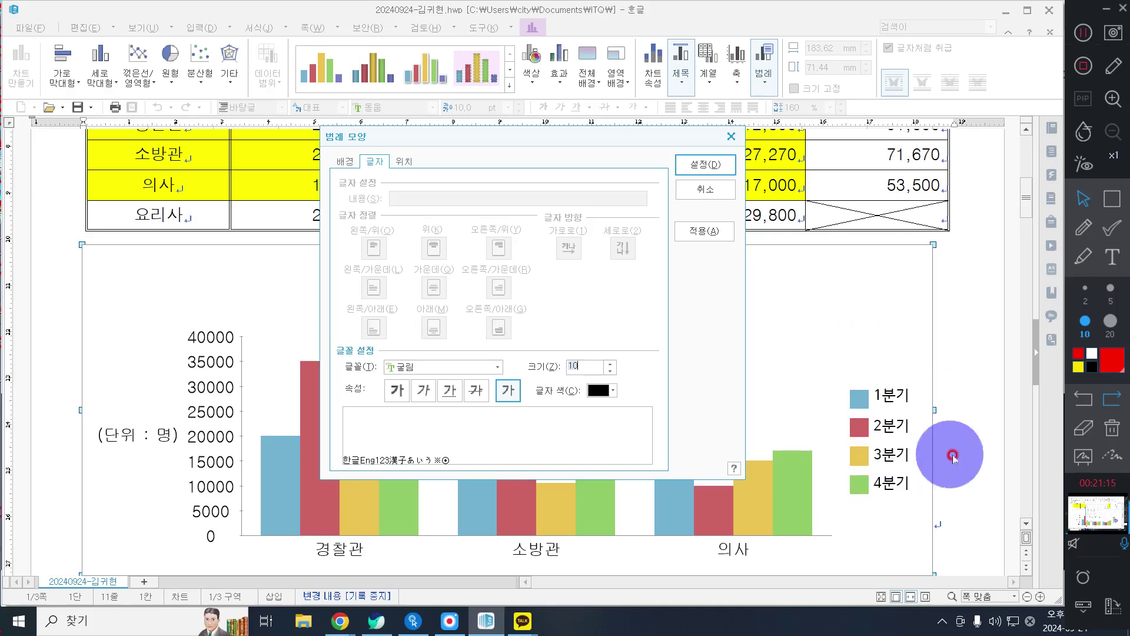
- Give the legend a single-line border (한 줄로) and apply the legend settings
{"action": "left_click", "coordinate": [346, 160]}
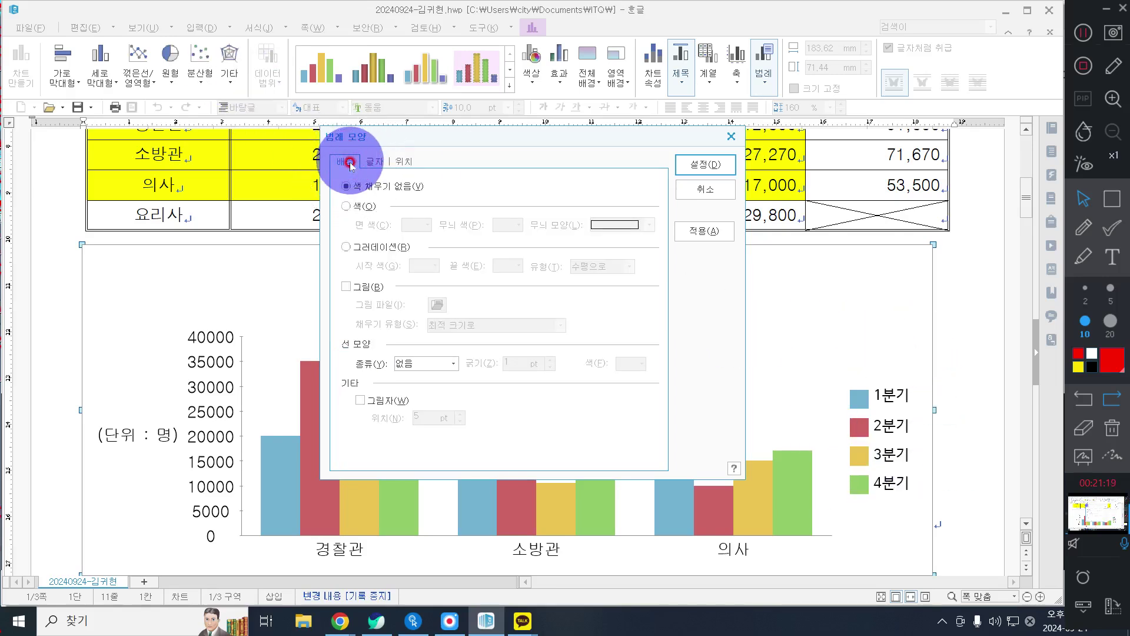
{"action": "left_click", "coordinate": [373, 365]}
{"action": "left_click", "coordinate": [415, 364]}
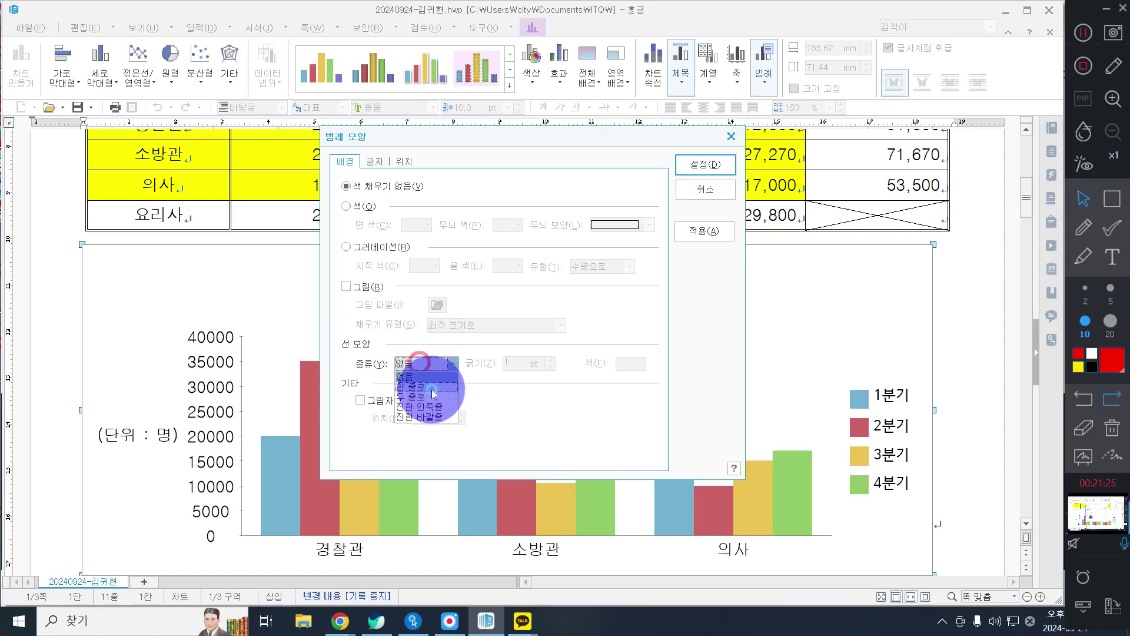
{"action": "left_click", "coordinate": [432, 389]}
{"action": "left_click", "coordinate": [508, 400]}
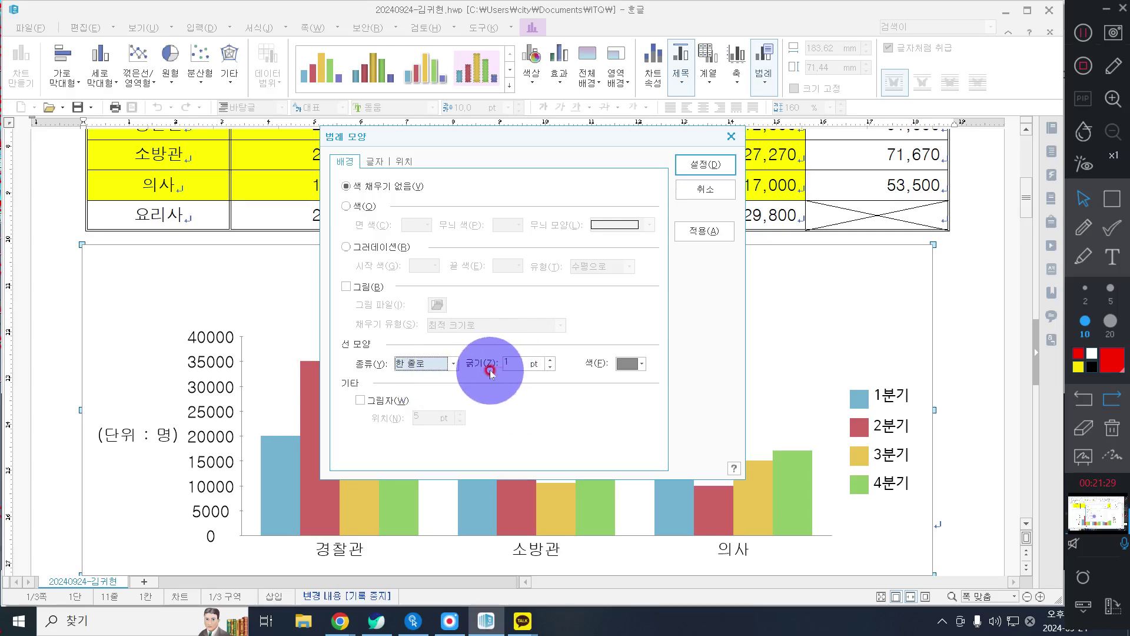
{"action": "left_click", "coordinate": [627, 374]}
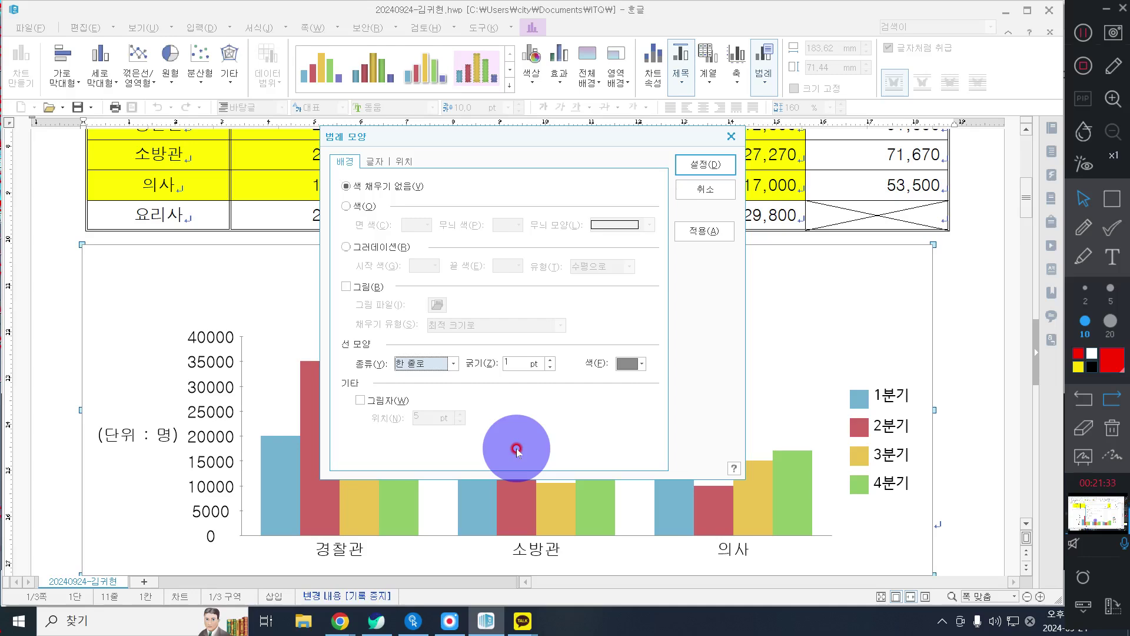
{"action": "left_click", "coordinate": [699, 168]}
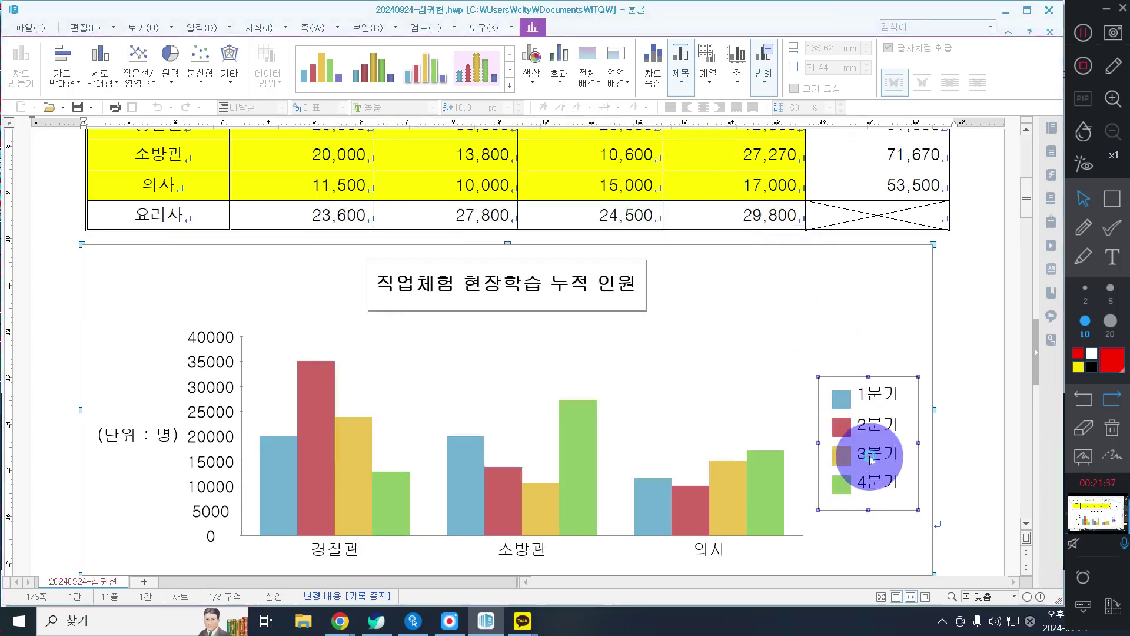
- Try shortening the legend box from its lower edge, and reset the legend's position to 오른쪽/가운데
{"action": "left_click", "coordinate": [870, 455]}
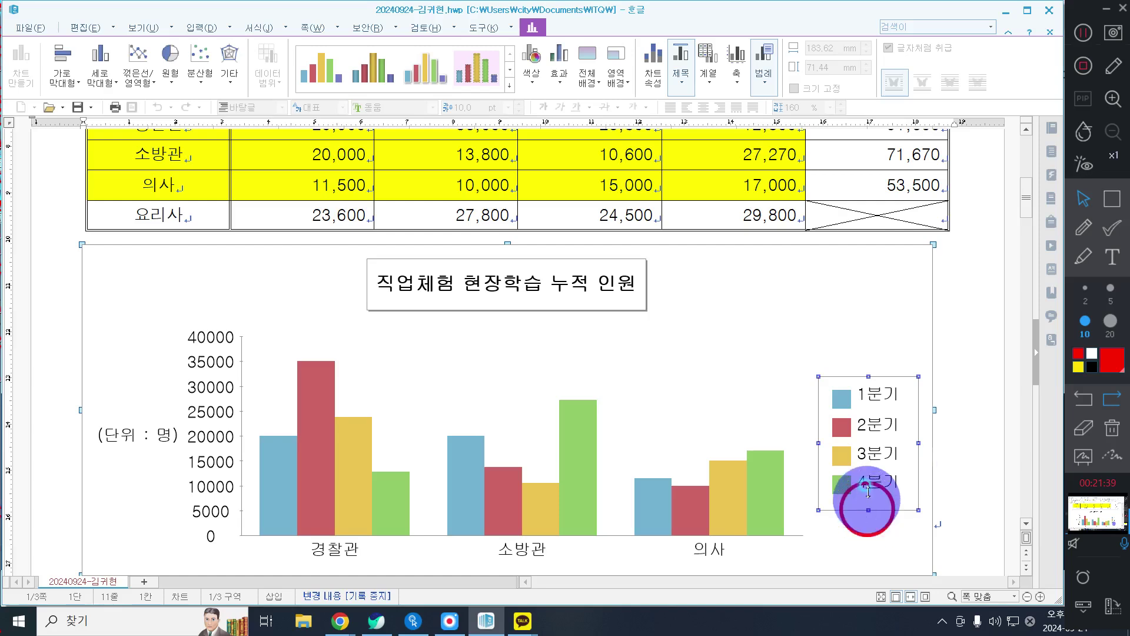
{"action": "left_click_drag", "start_coordinate": [869, 492], "coordinate": [869, 494]}
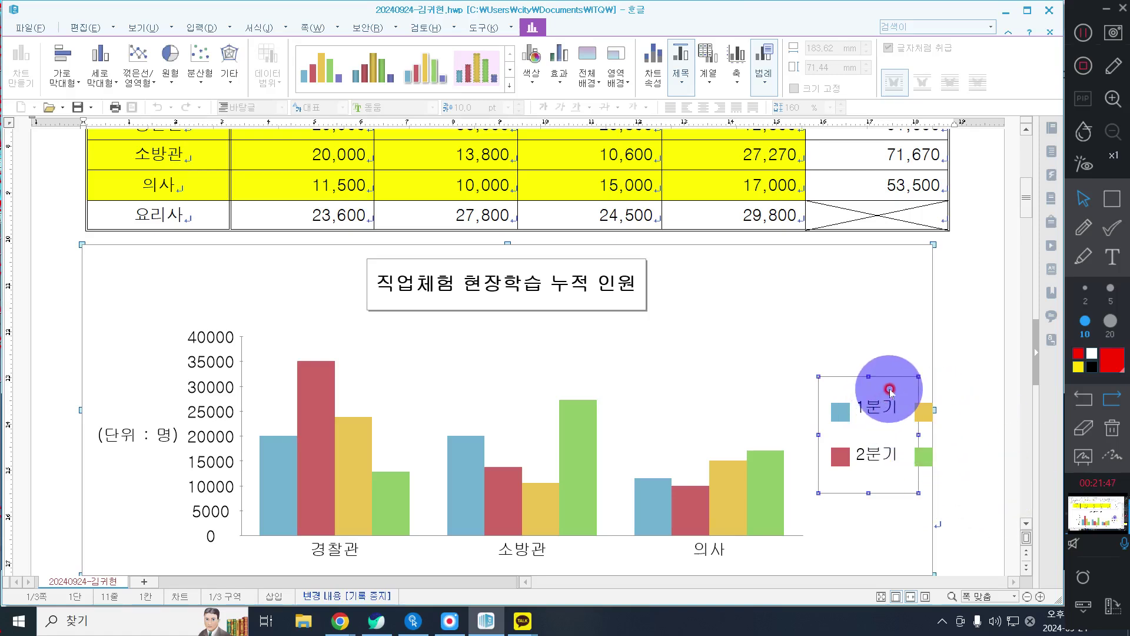
{"action": "double_click", "coordinate": [894, 408]}
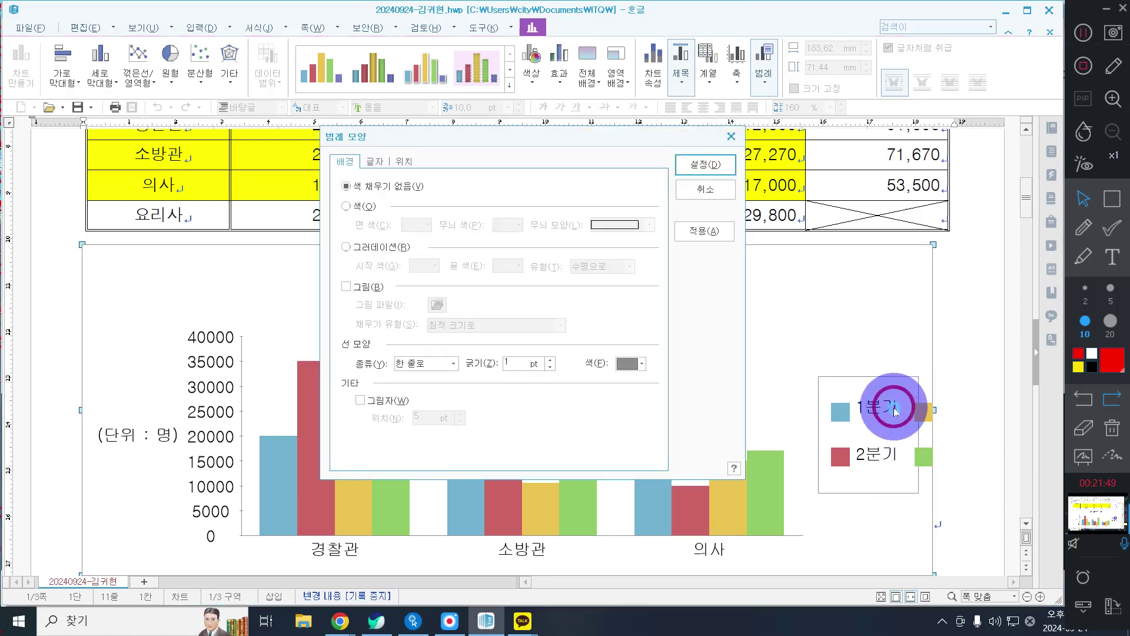
{"action": "left_click", "coordinate": [403, 165]}
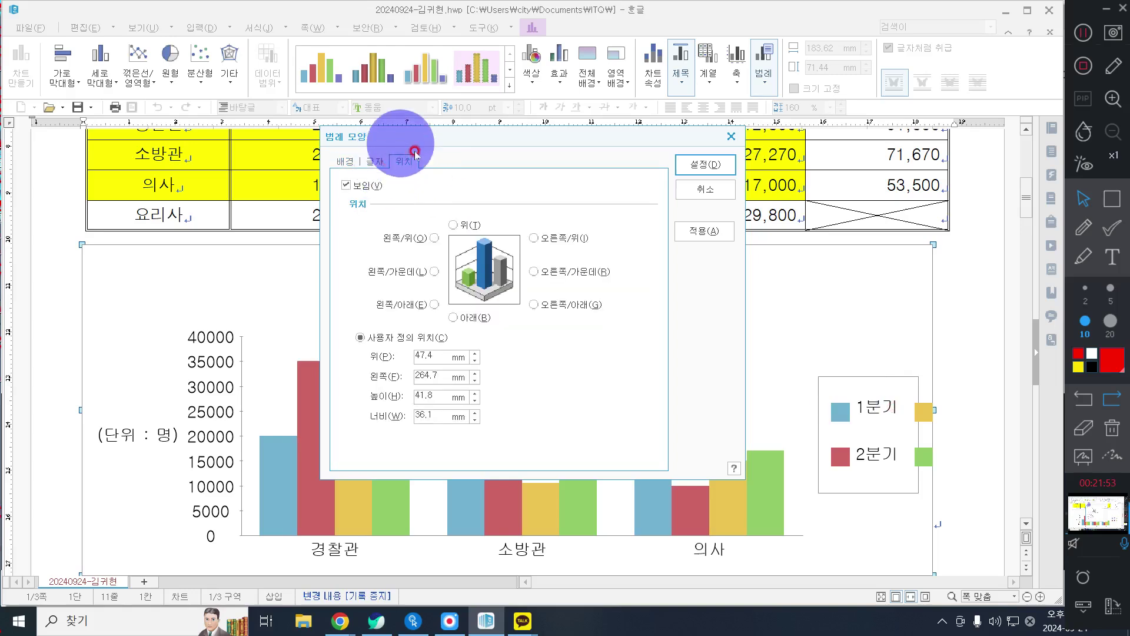
{"action": "left_click", "coordinate": [589, 271]}
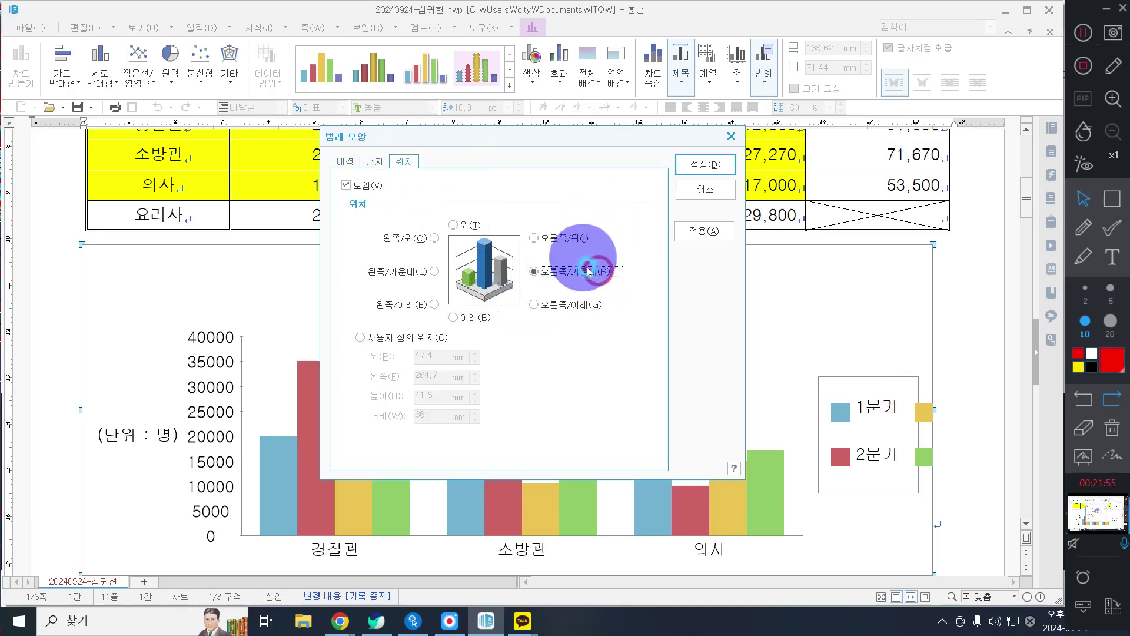
{"action": "left_click", "coordinate": [692, 163]}
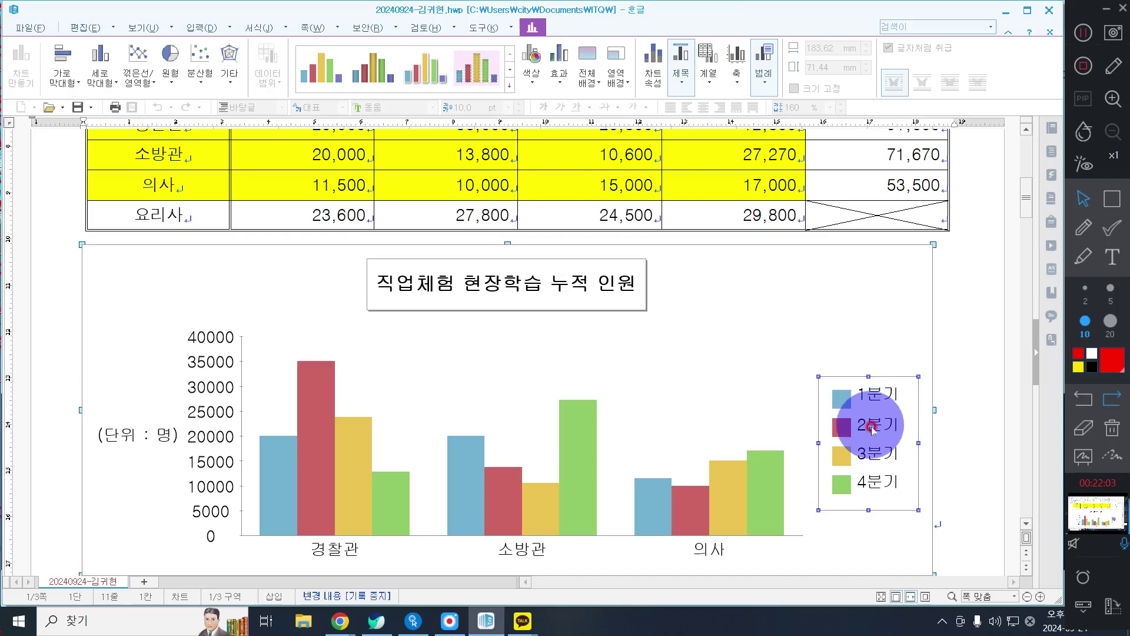
- Move the legend box upward and slightly closer to the columns within the chart
{"action": "left_click_drag", "start_coordinate": [873, 428], "coordinate": [876, 414]}
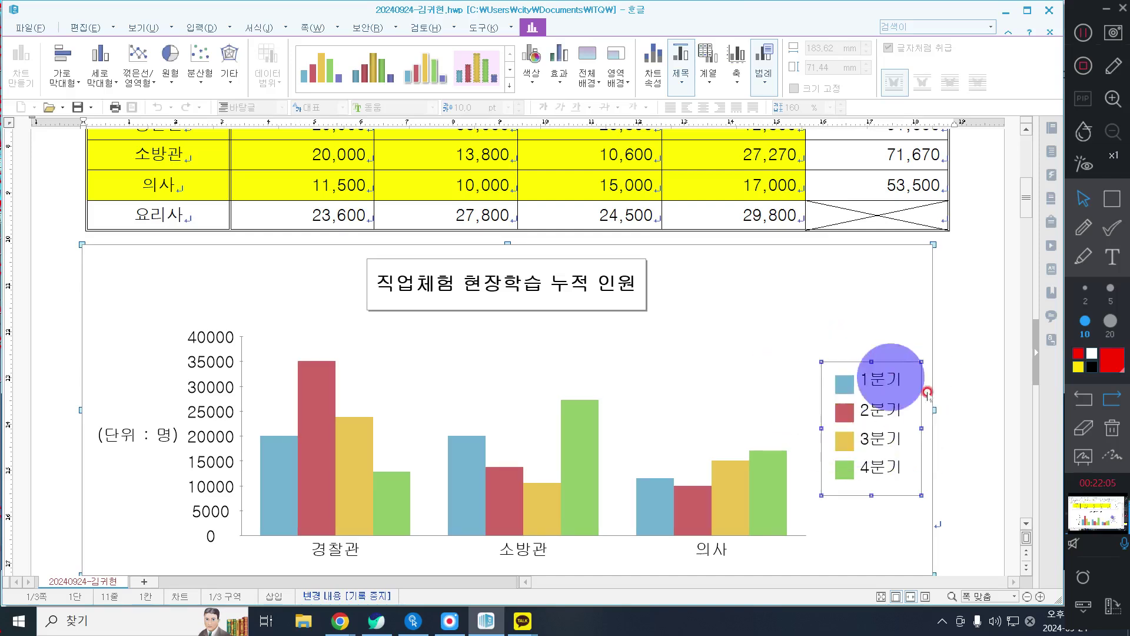
{"action": "left_click_drag", "start_coordinate": [913, 379], "coordinate": [894, 339]}
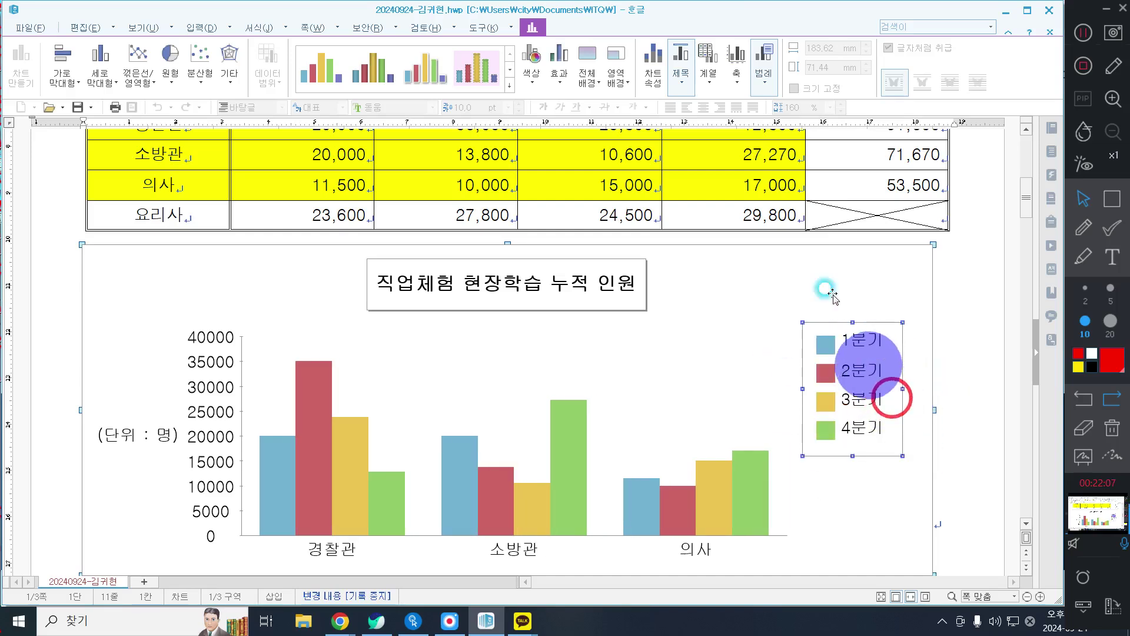
- Reset the chart legend's position to 오른쪽/가운데
{"action": "left_click", "coordinate": [888, 373]}
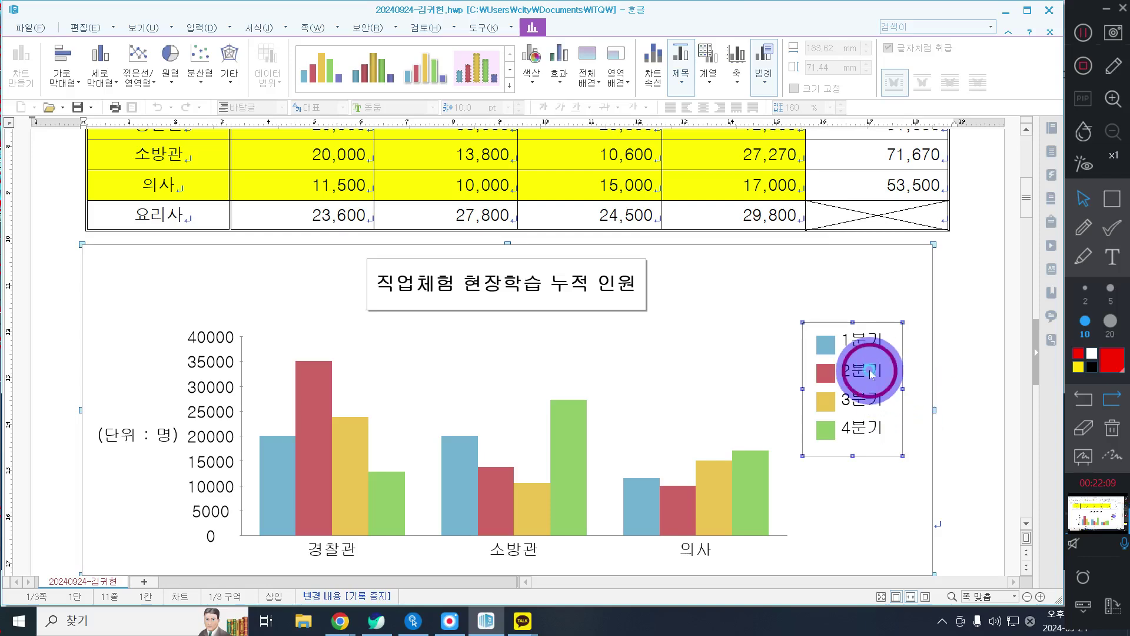
{"action": "double_click", "coordinate": [872, 374]}
{"action": "left_click", "coordinate": [403, 162]}
{"action": "left_click", "coordinate": [552, 273]}
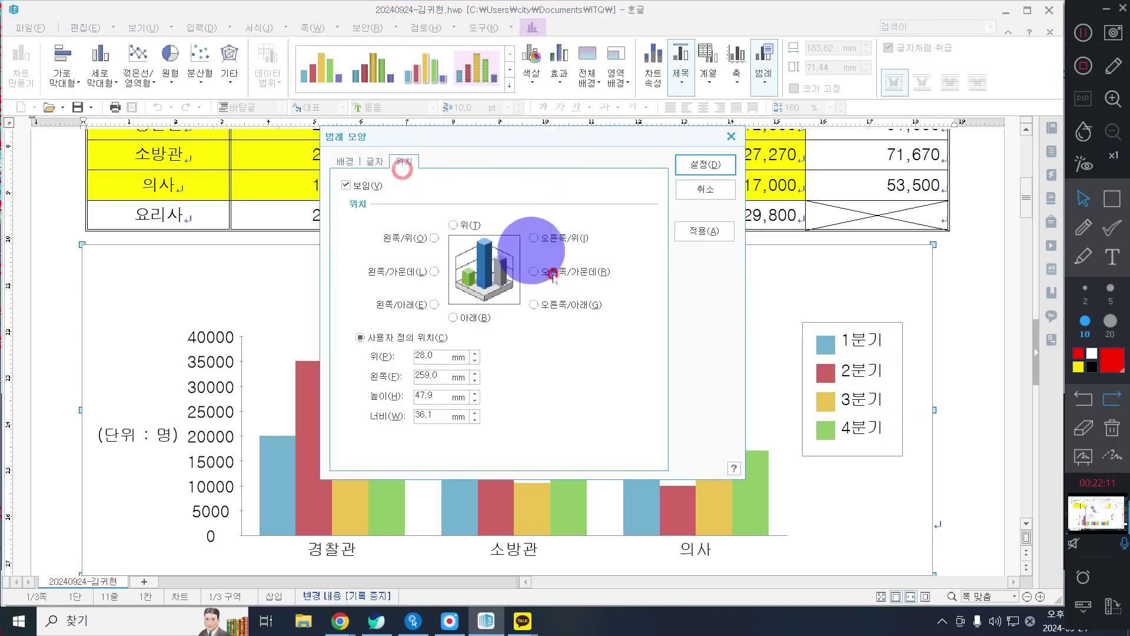
{"action": "left_click", "coordinate": [694, 166]}
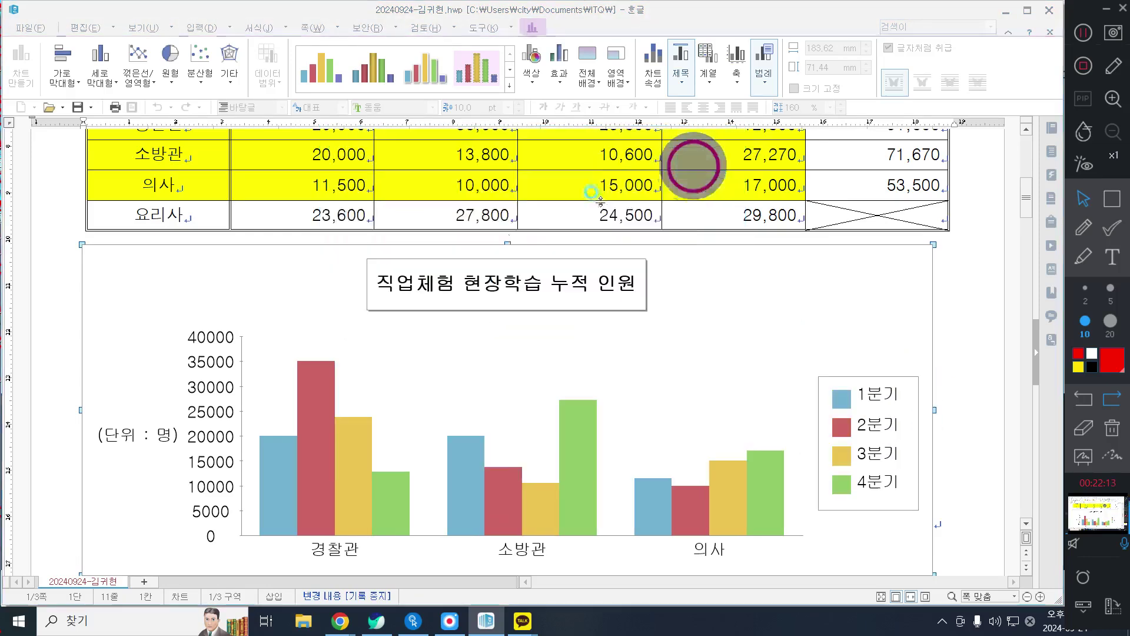
- Check the chart title's position setting, leaving it as it is
{"action": "double_click", "coordinate": [536, 282]}
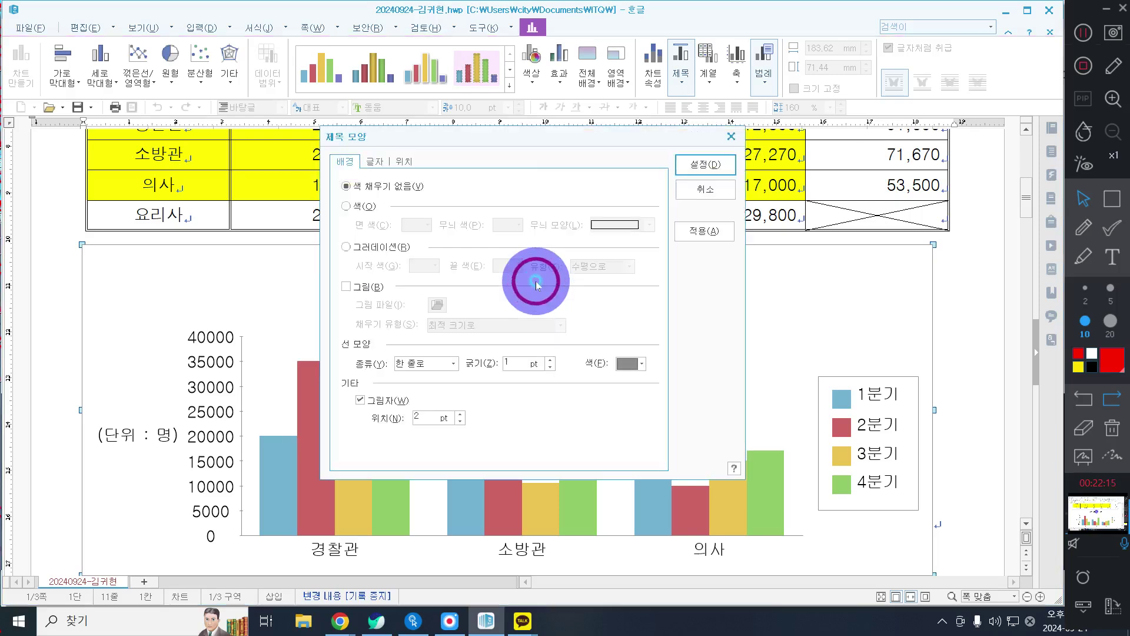
{"action": "left_click", "coordinate": [404, 161]}
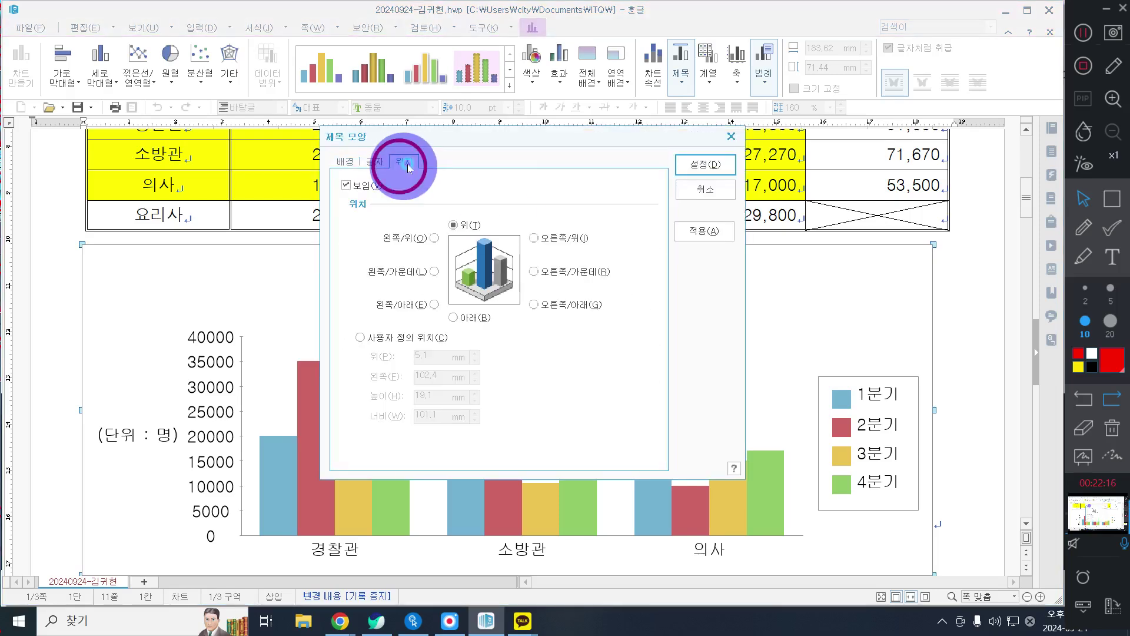
{"action": "left_click", "coordinate": [688, 190]}
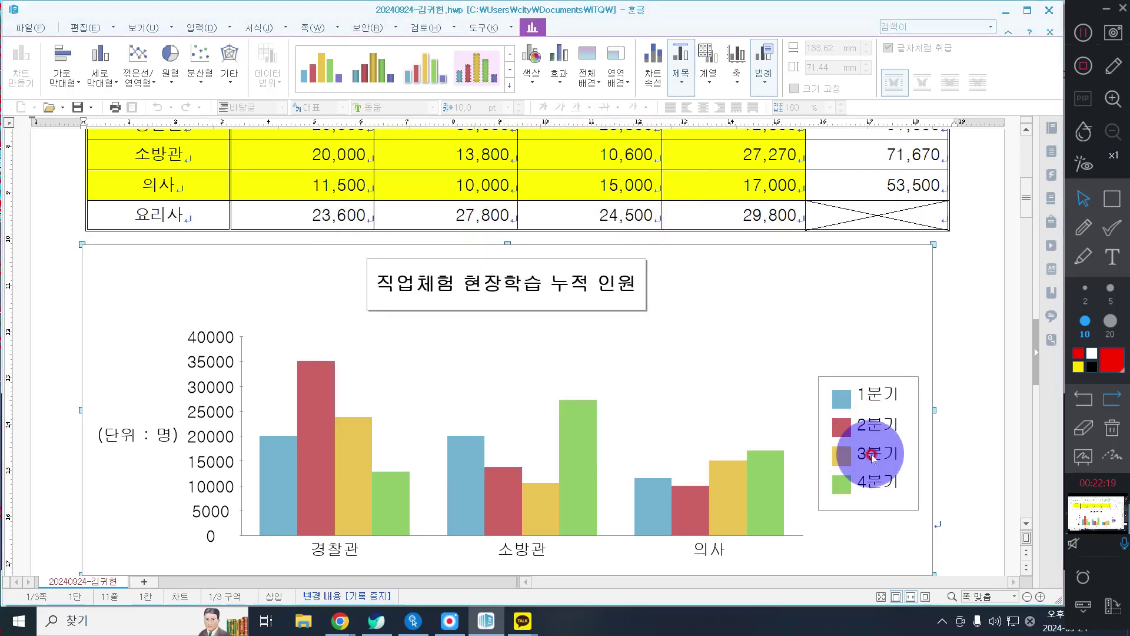
{"action": "left_click", "coordinate": [588, 363]}
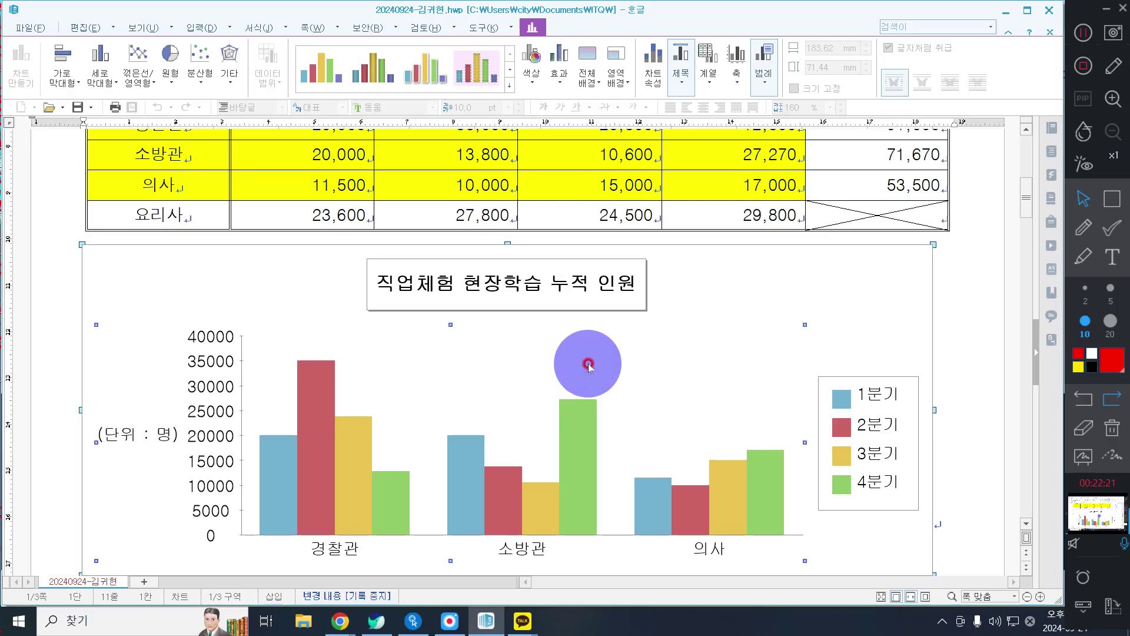
{"action": "left_click", "coordinate": [860, 334]}
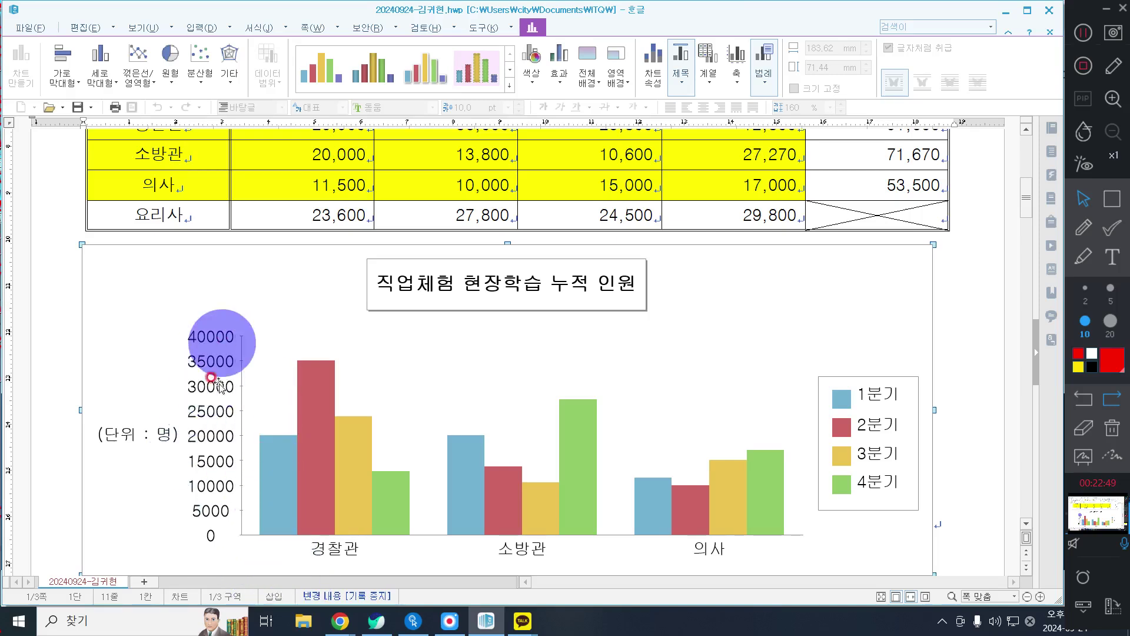
- Shrink the whole chart from its lower edge to about 32 mm high, and extend it back to about 48 mm
{"action": "left_click", "coordinate": [982, 341]}
{"action": "scroll", "coordinate": [391, 303], "scroll_direction": "down", "scroll_amount": 2}
{"action": "left_click", "coordinate": [421, 305]}
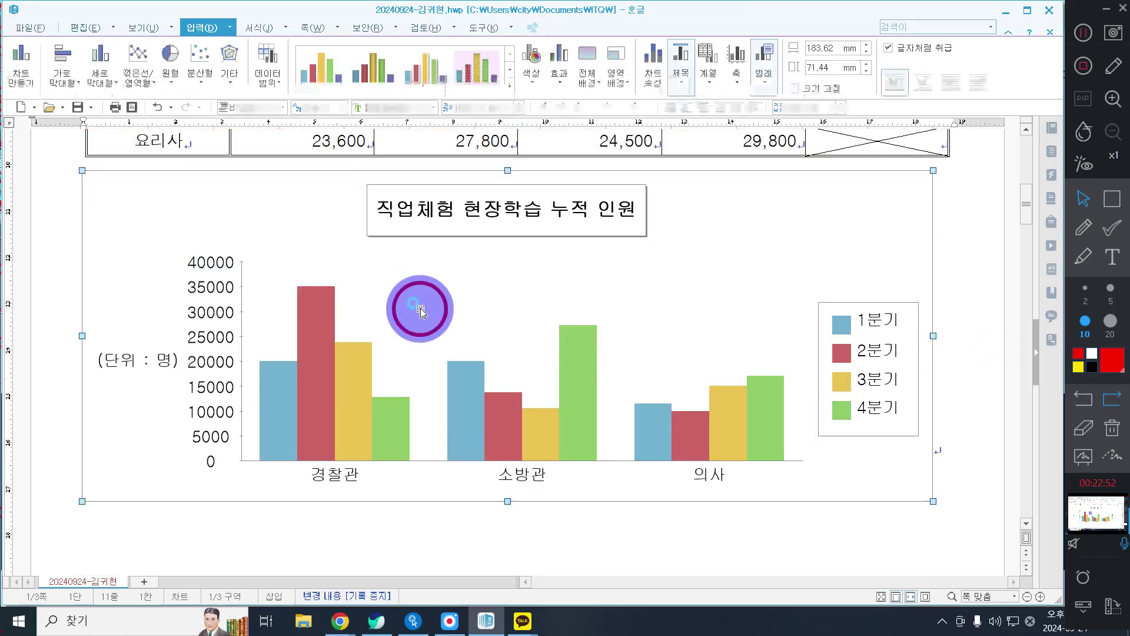
{"action": "left_click_drag", "start_coordinate": [510, 503], "coordinate": [462, 277]}
{"action": "left_click", "coordinate": [512, 524]}
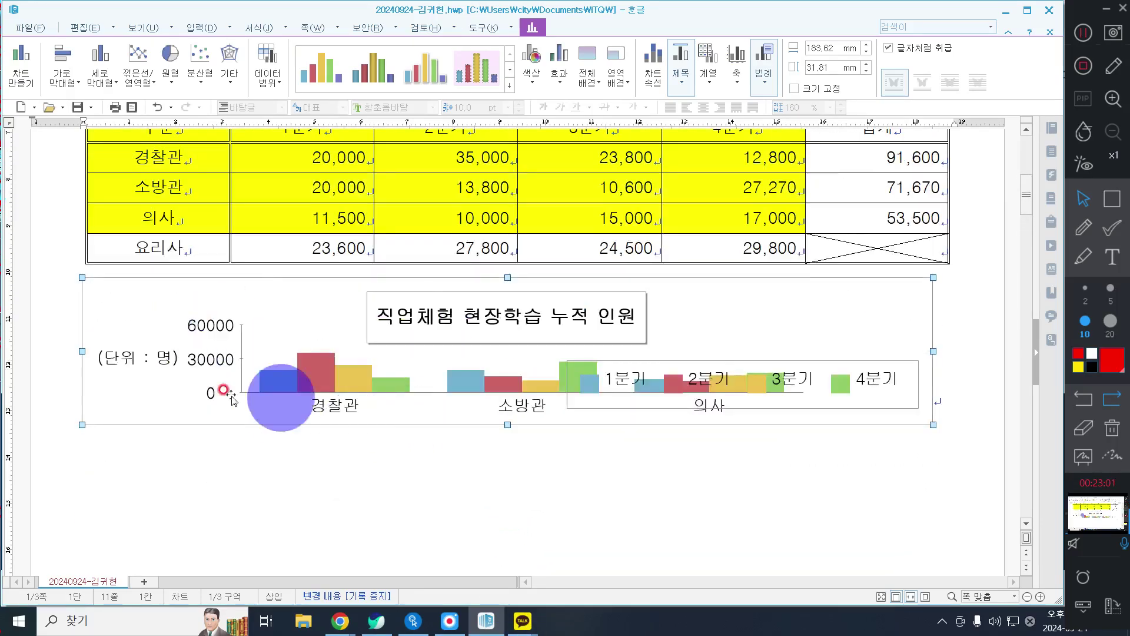
{"action": "left_click_drag", "start_coordinate": [508, 423], "coordinate": [507, 501]}
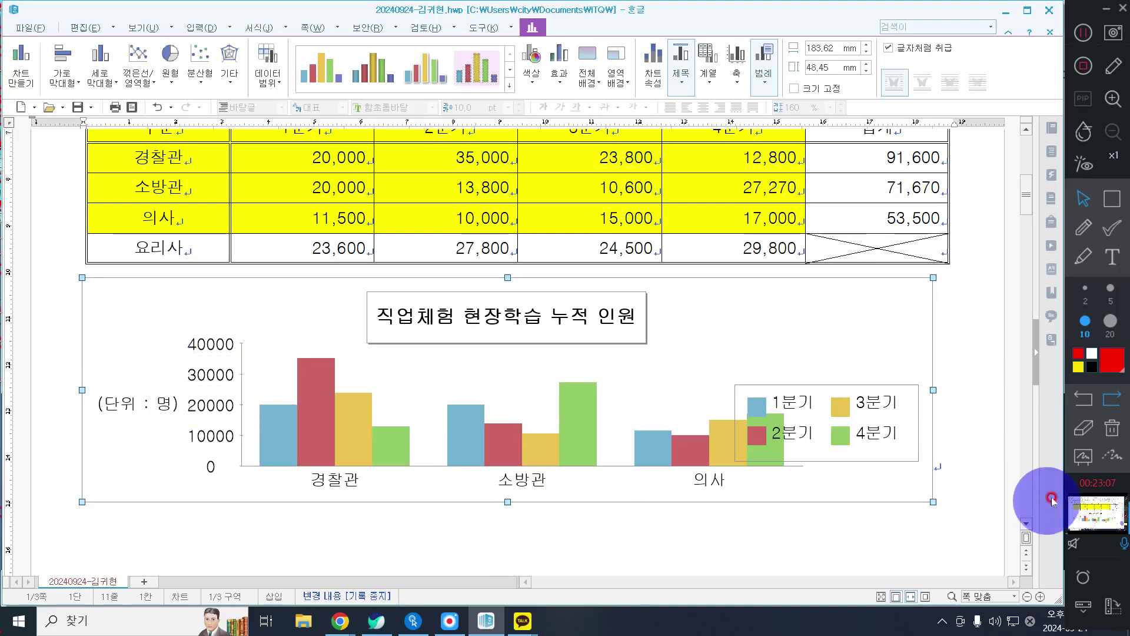
- Try to fix the legend overlapping the columns in the shortened chart by setting its position to 오른쪽/가운데
{"action": "double_click", "coordinate": [860, 402]}
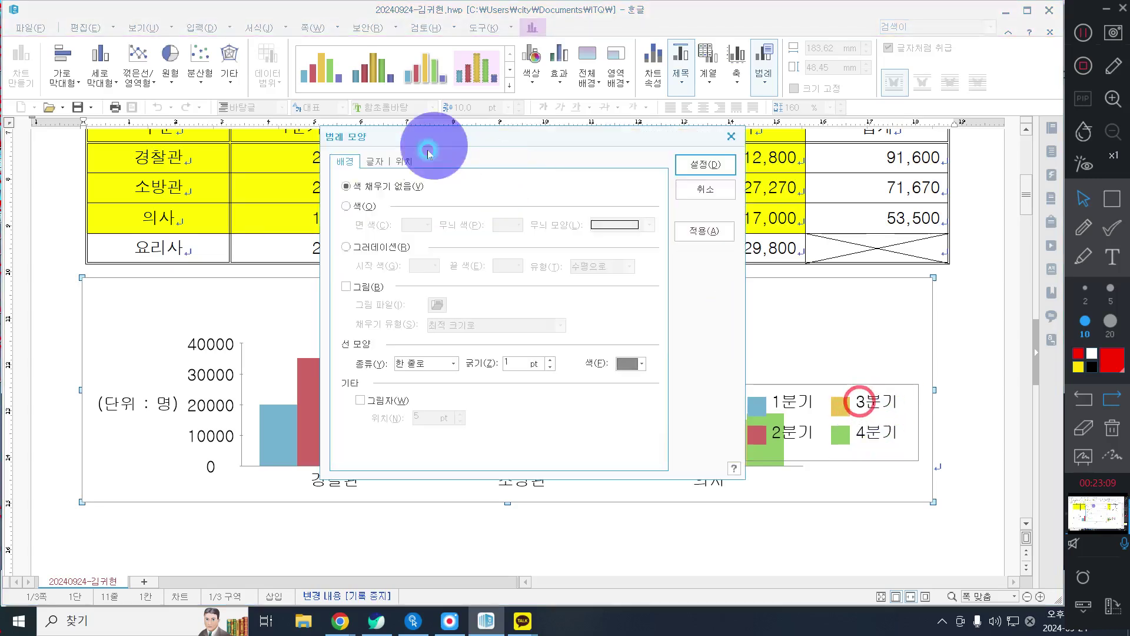
{"action": "left_click", "coordinate": [411, 157]}
{"action": "left_click", "coordinate": [560, 270]}
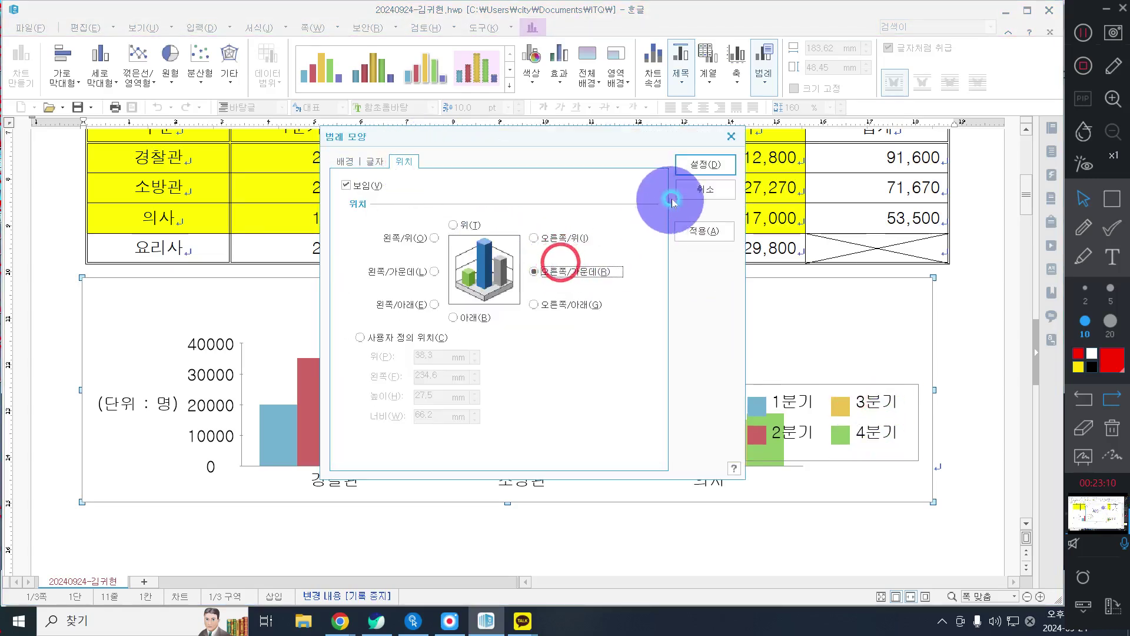
{"action": "left_click", "coordinate": [695, 170]}
{"action": "double_click", "coordinate": [826, 400]}
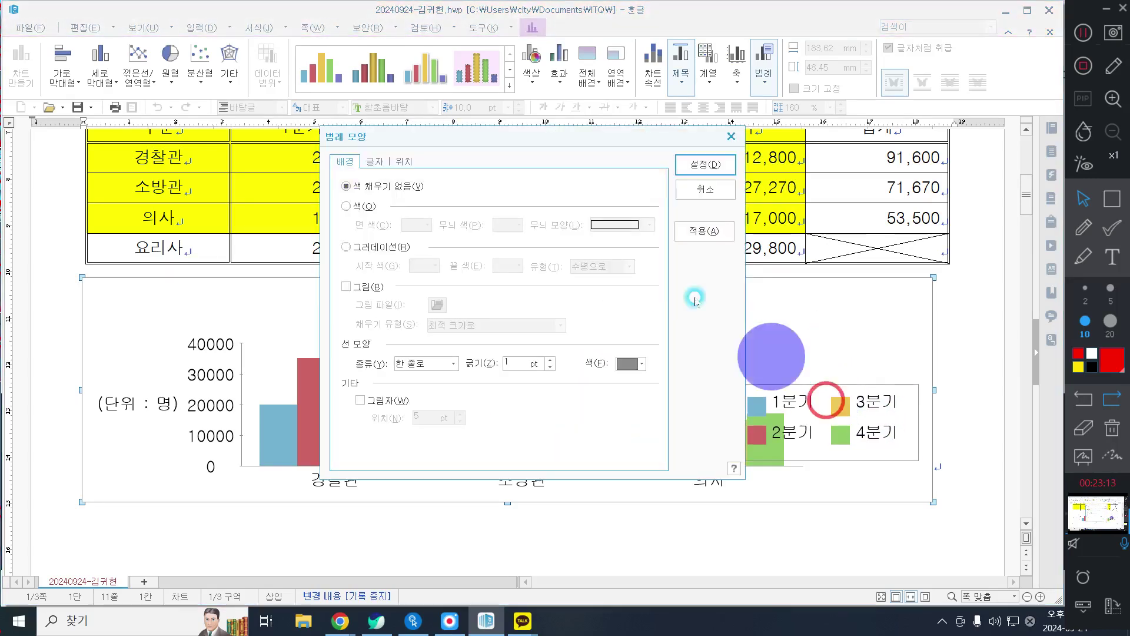
{"action": "left_click", "coordinate": [702, 191]}
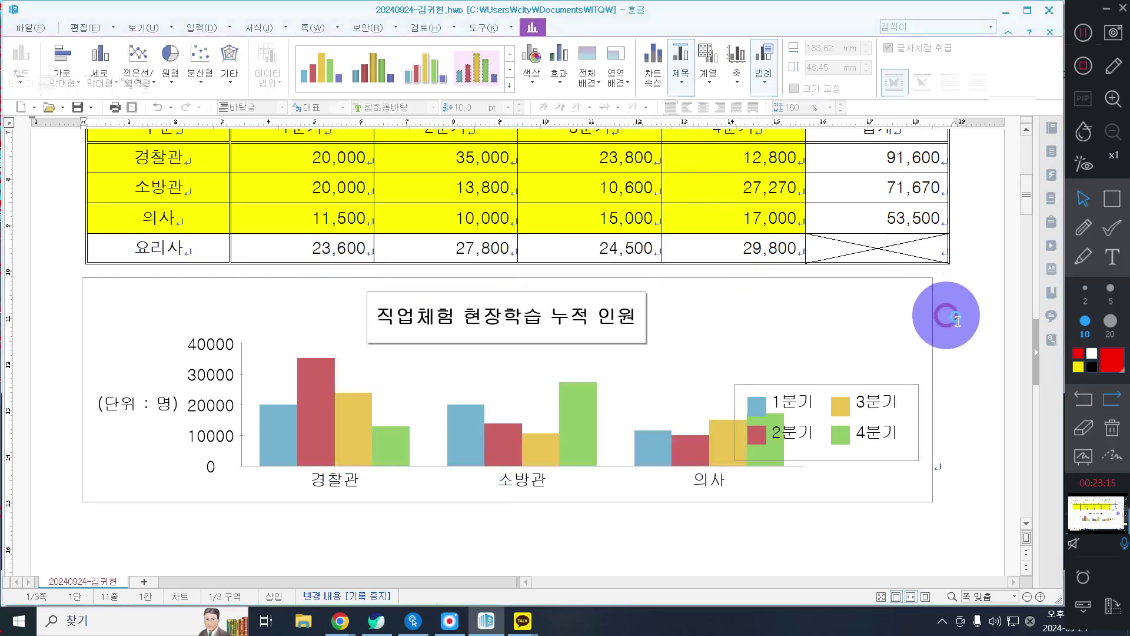
- Enlarge the whole chart from its lower edge to about 73 mm high
{"action": "left_click", "coordinate": [507, 502]}
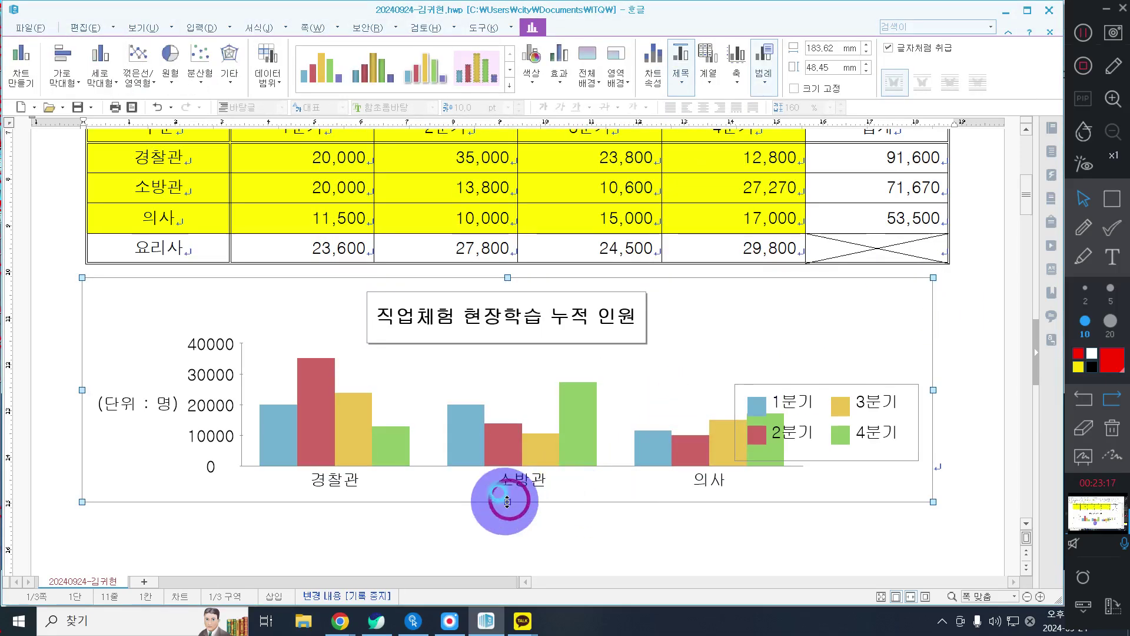
{"action": "left_click_drag", "start_coordinate": [507, 502], "coordinate": [538, 519]}
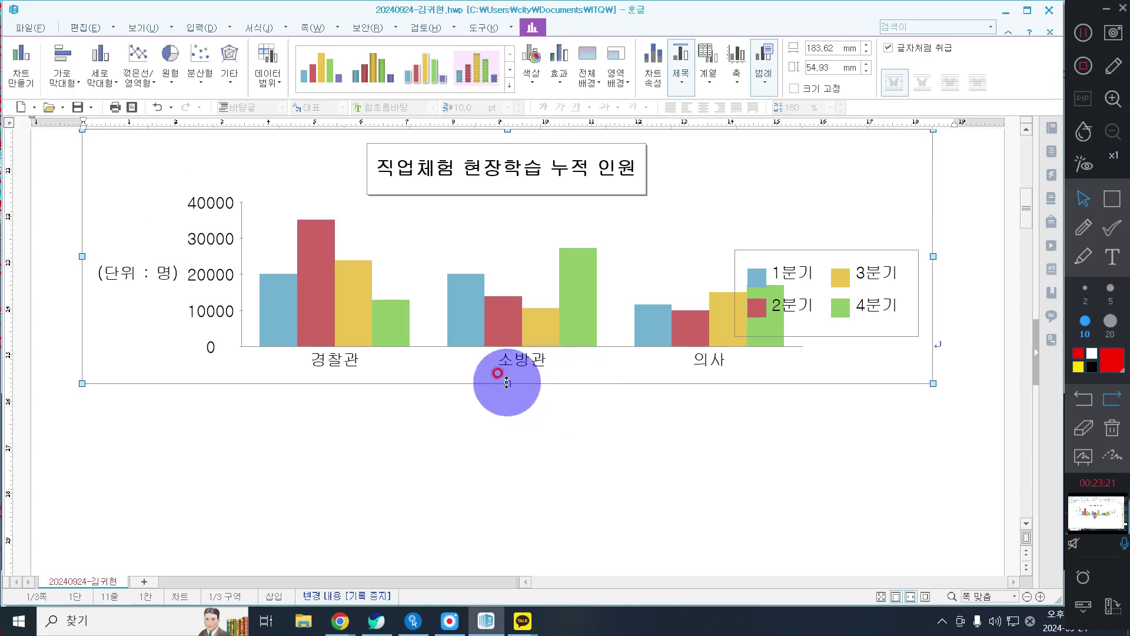
{"action": "left_click_drag", "start_coordinate": [507, 383], "coordinate": [508, 469]}
- Place the legend of the enlarged chart at 오른쪽/가운데 so it stands clear of the columns
{"action": "left_click", "coordinate": [821, 331]}
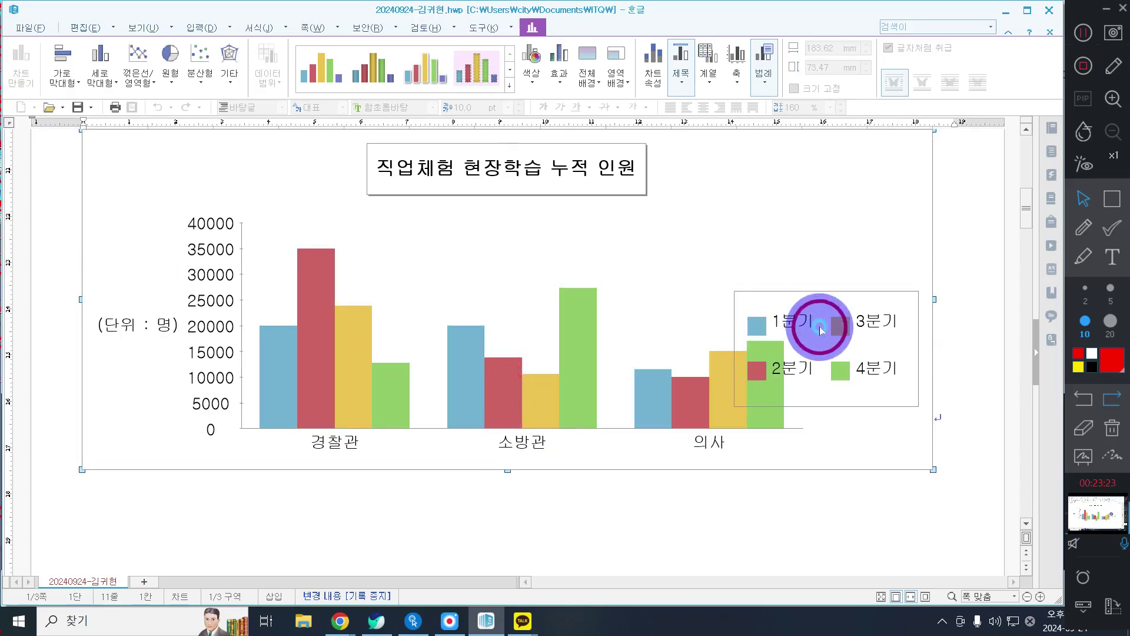
{"action": "double_click", "coordinate": [821, 331]}
{"action": "left_click", "coordinate": [404, 161]}
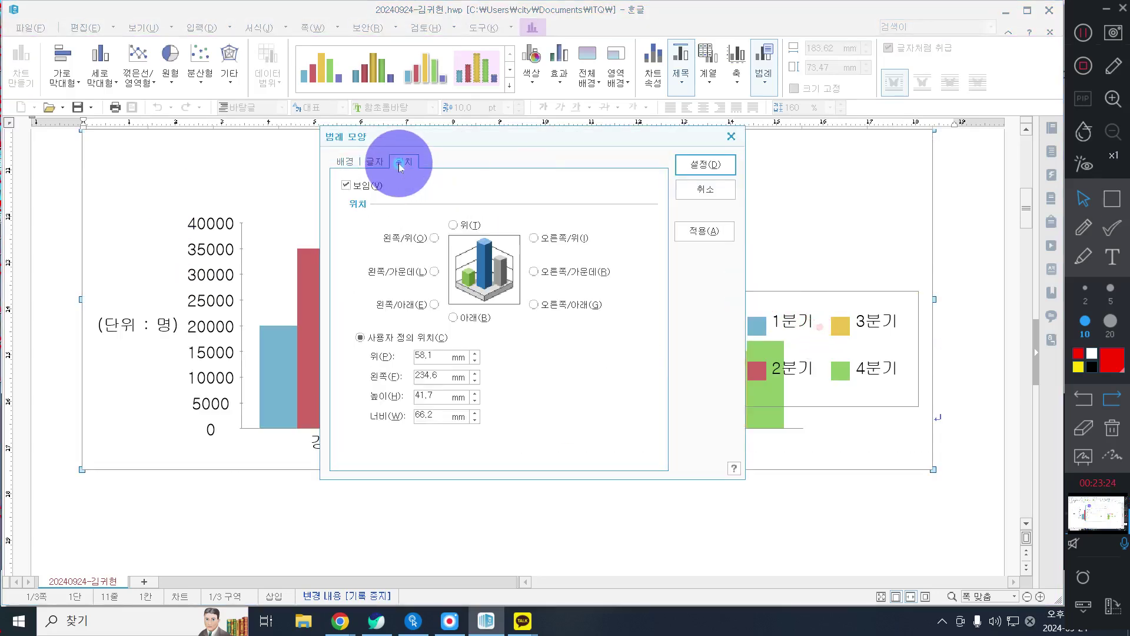
{"action": "left_click", "coordinate": [594, 272]}
{"action": "left_click", "coordinate": [692, 168]}
- Turn off the custom position (사용자 정의 위치) in the chart properties and apply the change
{"action": "double_click", "coordinate": [622, 288]}
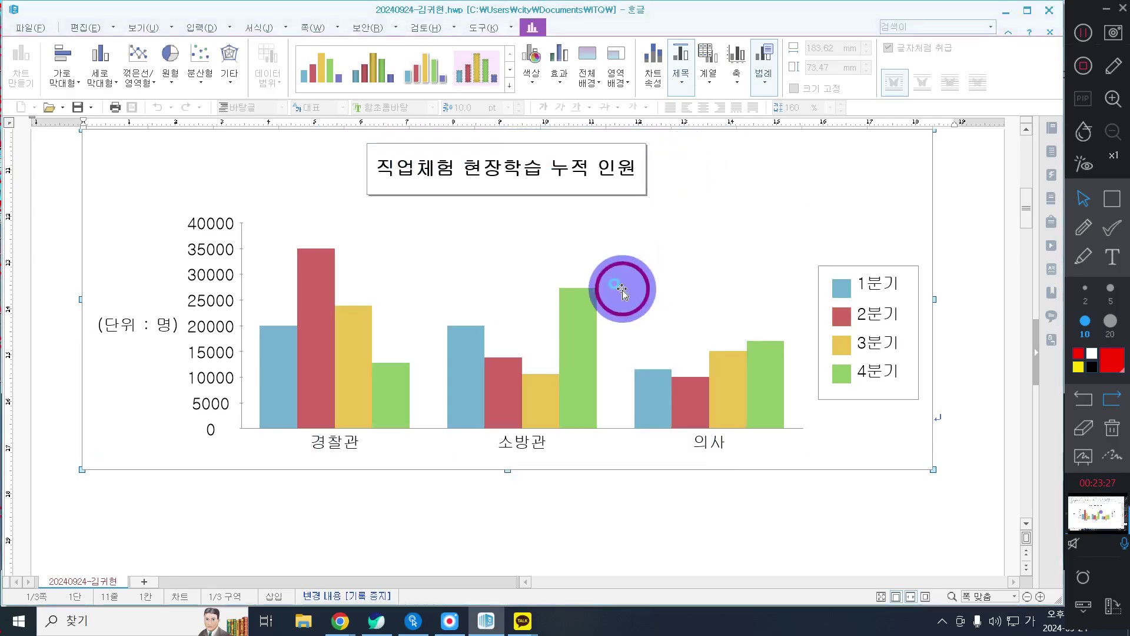
{"action": "left_click", "coordinate": [374, 161]}
{"action": "left_click", "coordinate": [362, 180]}
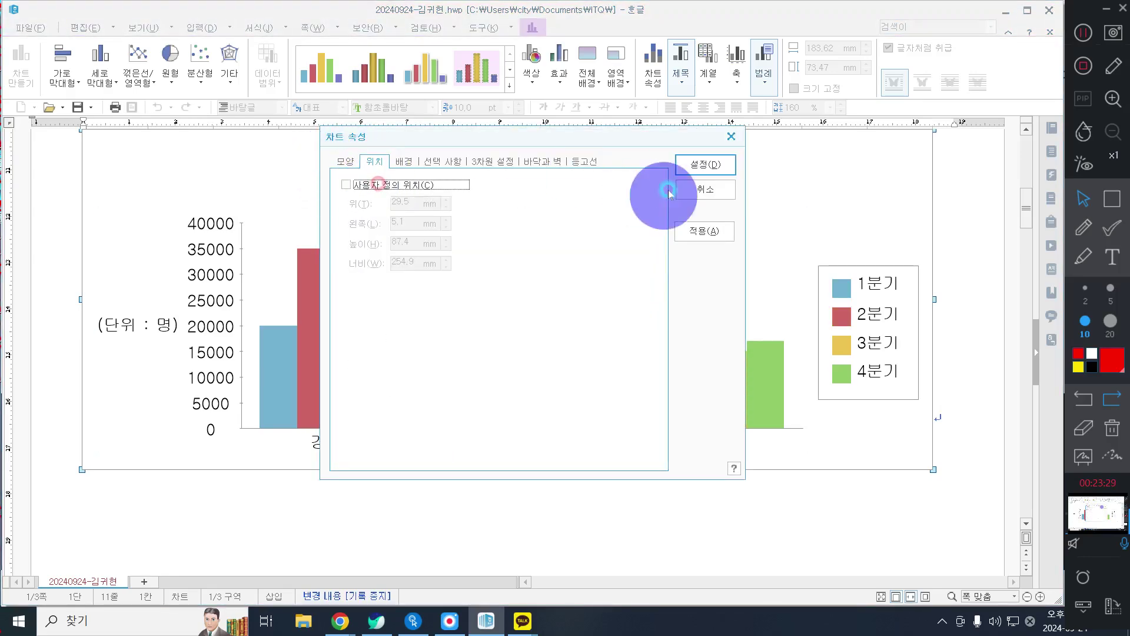
{"action": "left_click", "coordinate": [684, 171]}
- Turn off automatic scaling (자동으로 꾸밈) for the chart's vertical value axis
{"action": "scroll", "coordinate": [412, 265], "scroll_direction": "up", "scroll_amount": 5}
{"action": "left_click", "coordinate": [385, 334]}
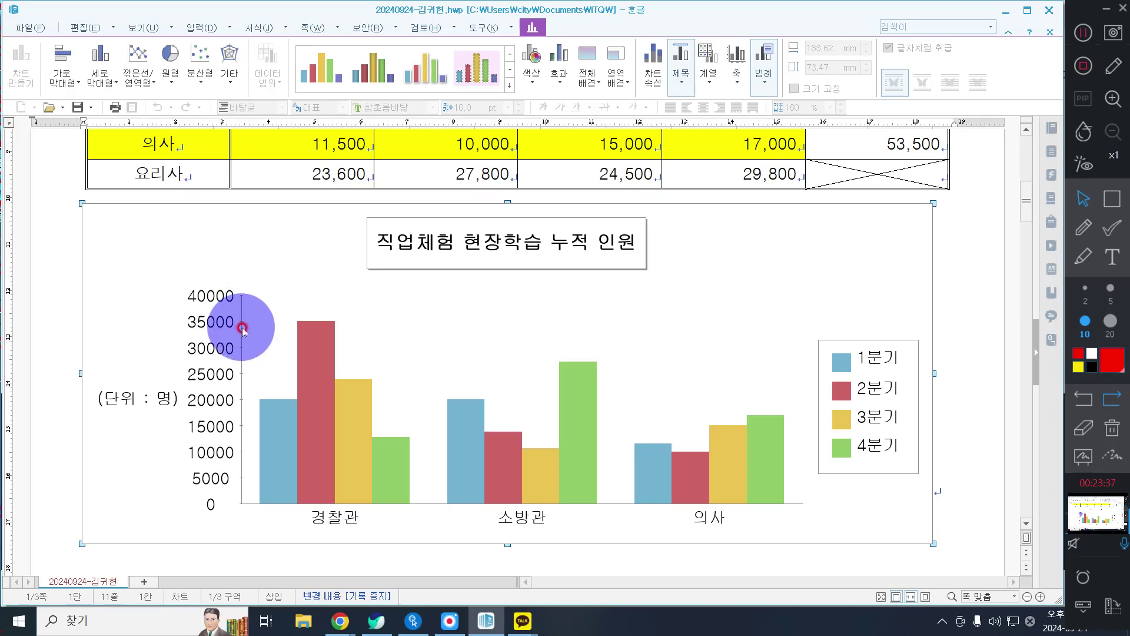
{"action": "double_click", "coordinate": [242, 327]}
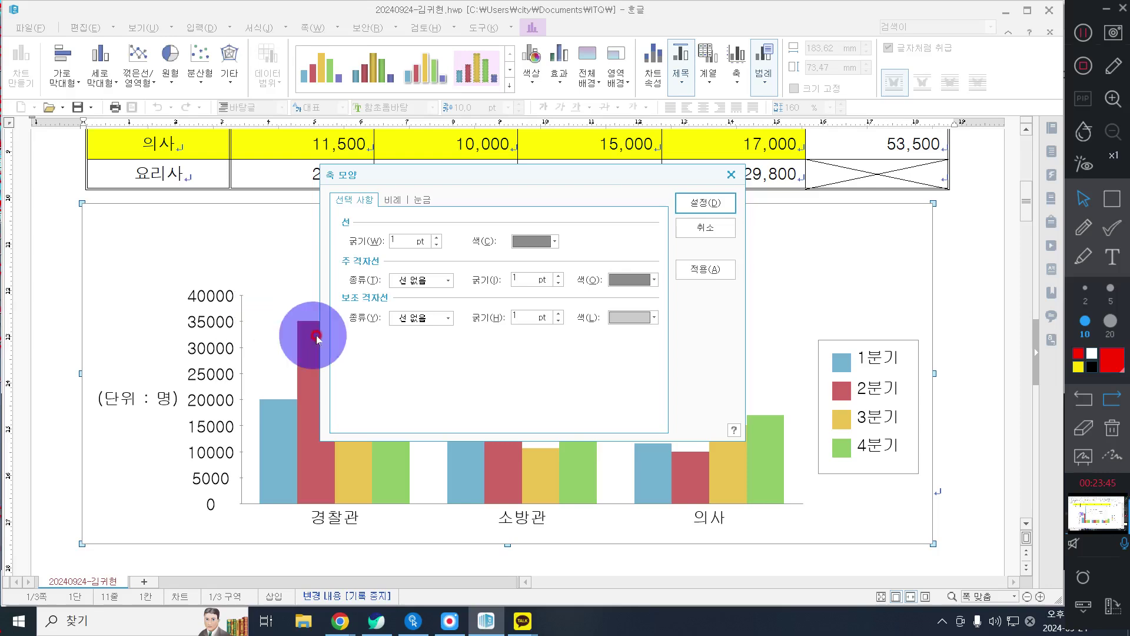
{"action": "left_click", "coordinate": [392, 200]}
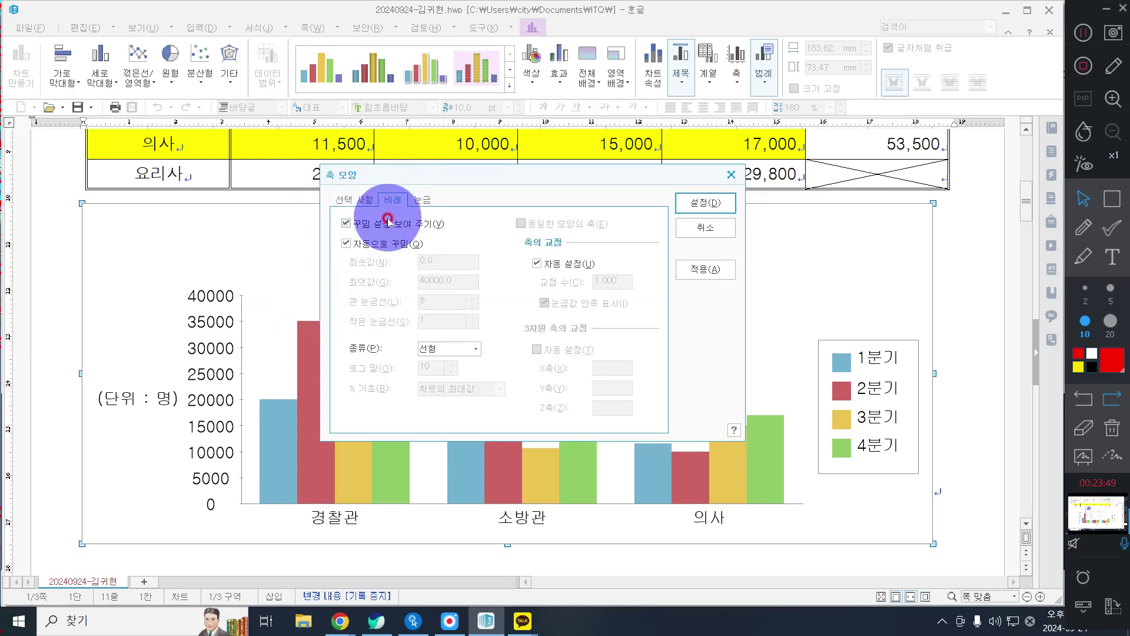
{"action": "left_click", "coordinate": [384, 247]}
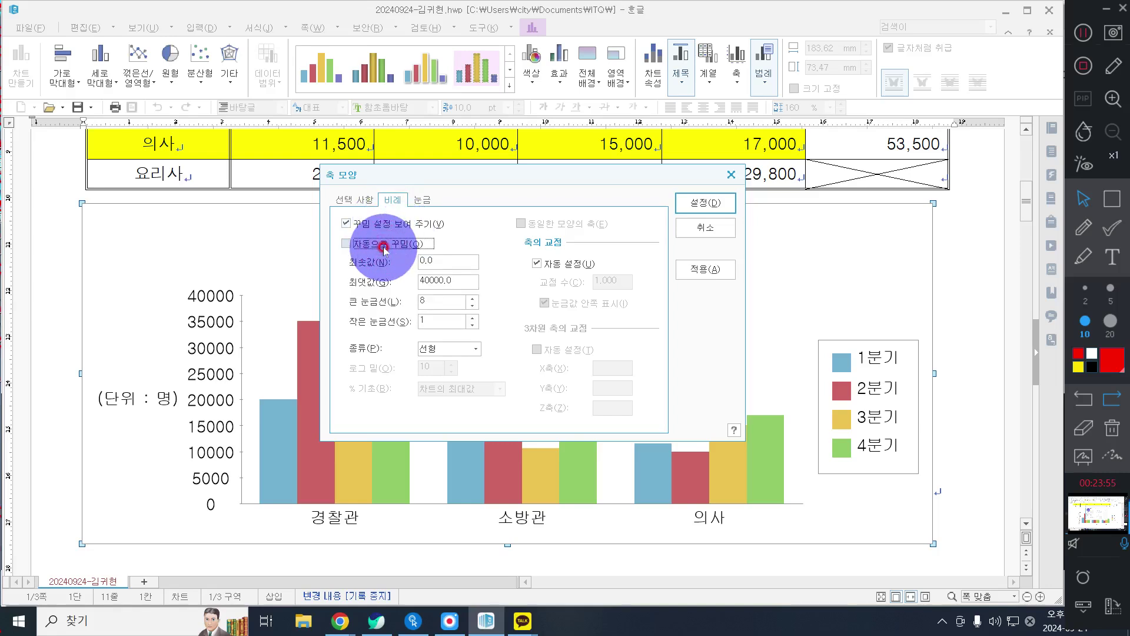
- Set the vertical axis maximum (최댓값) to 400000, apply the axis settings, and close the screen magnifier
{"action": "double_click", "coordinate": [444, 262]}
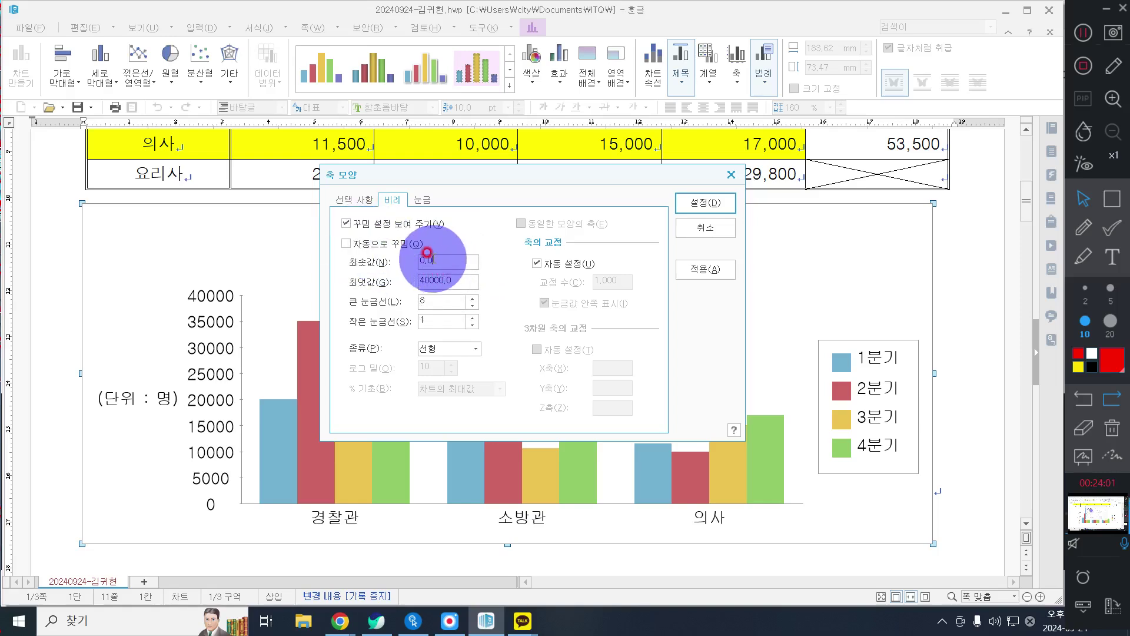
{"action": "double_click", "coordinate": [457, 277]}
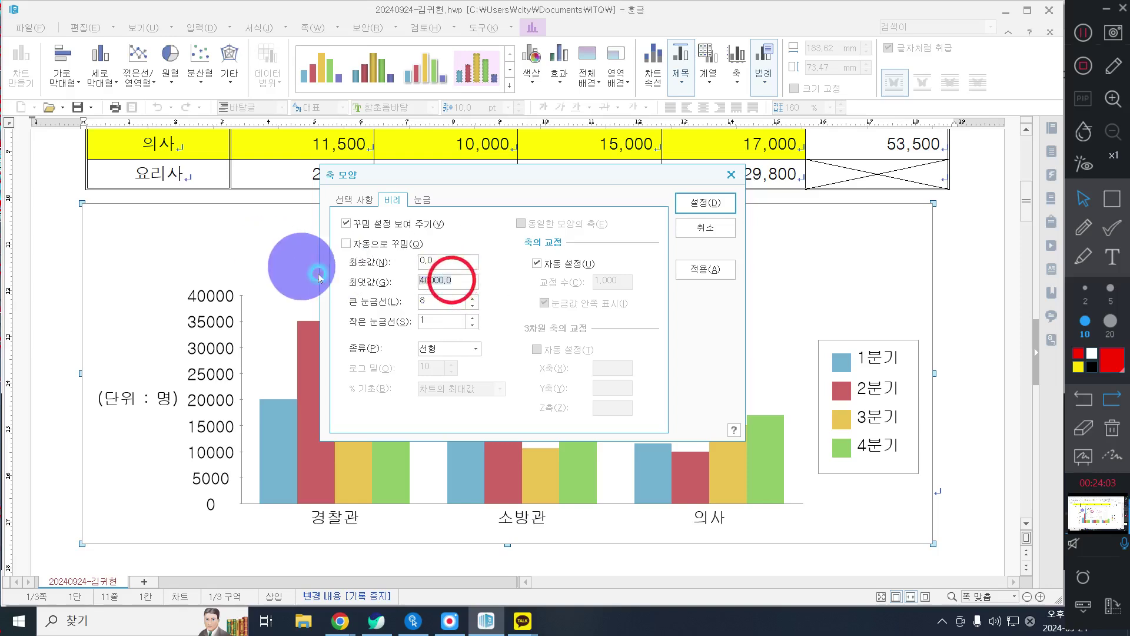
{"action": "type", "text": "40000"}
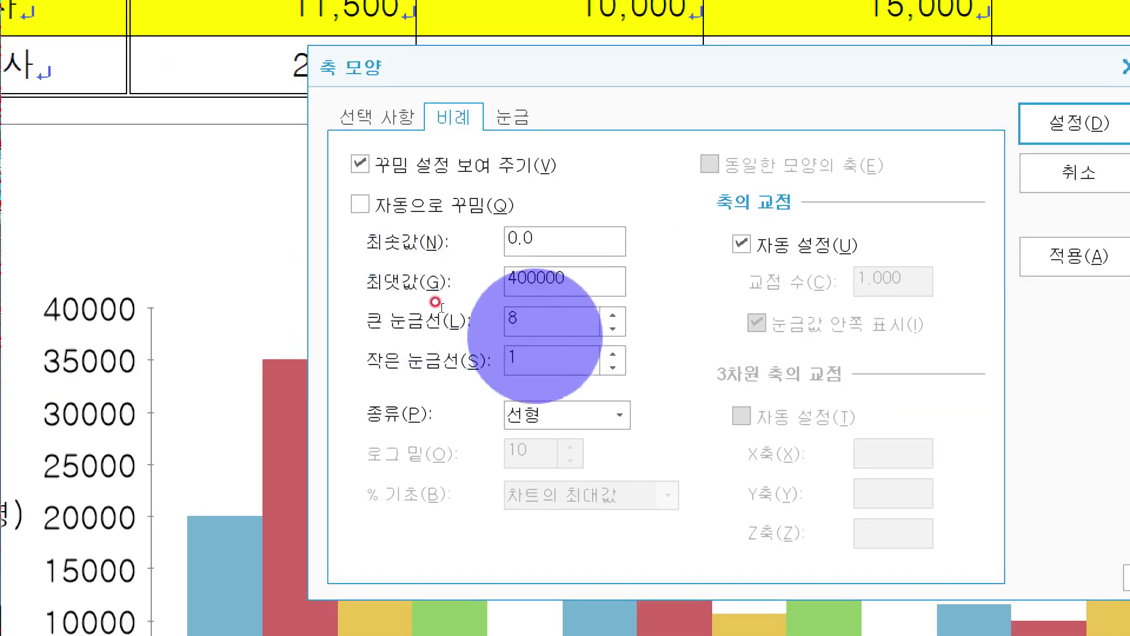
{"action": "left_click", "coordinate": [445, 305]}
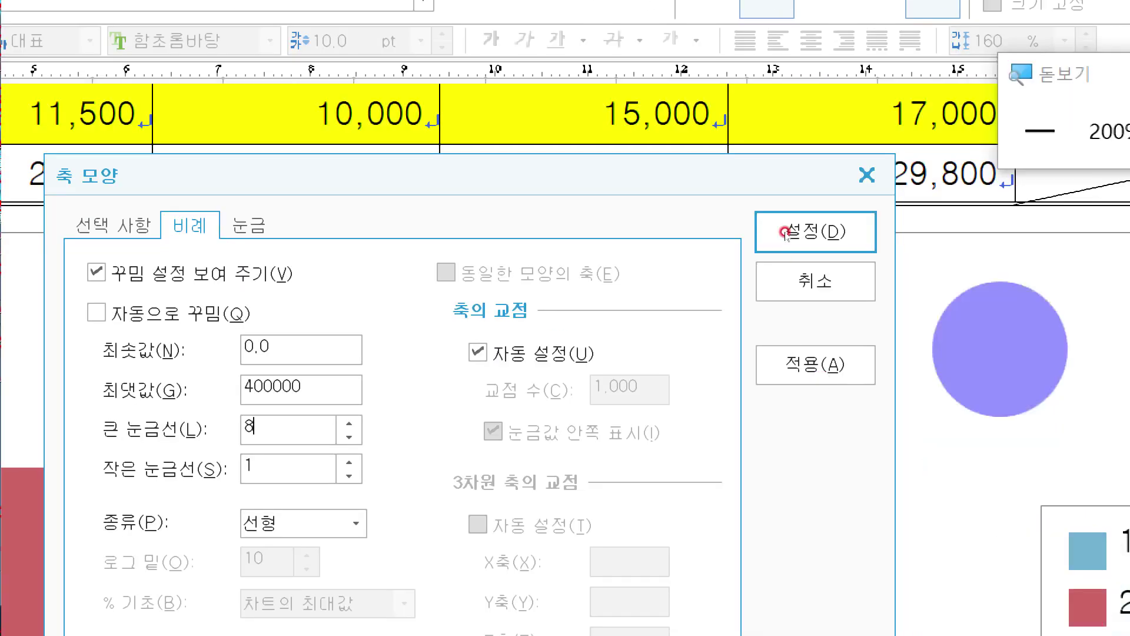
{"action": "left_click", "coordinate": [786, 233]}
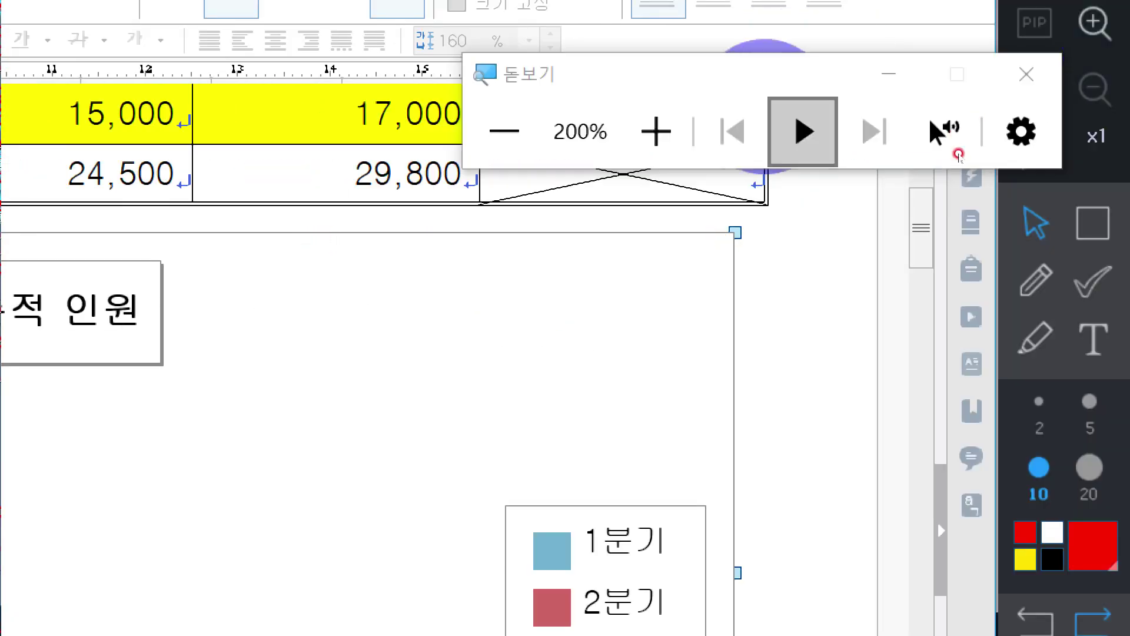
{"action": "left_click", "coordinate": [1026, 75]}
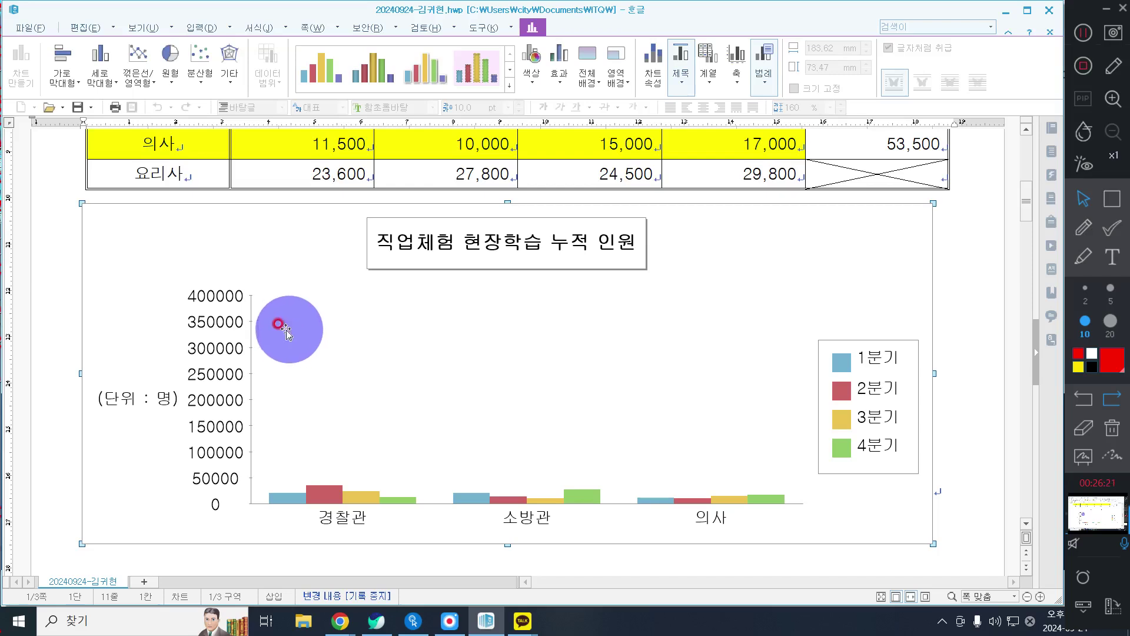
- Set the vertical axis maximum (최댓값) to 40000 and apply the axis settings
{"action": "double_click", "coordinate": [250, 340]}
{"action": "left_click", "coordinate": [390, 201]}
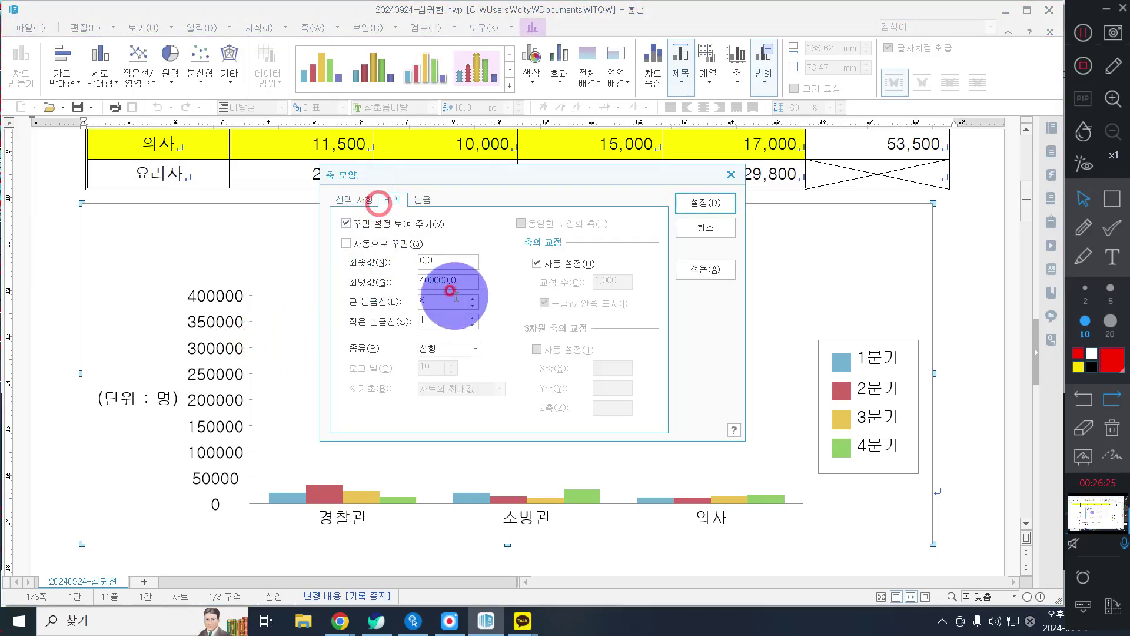
{"action": "left_click", "coordinate": [441, 281]}
{"action": "key", "text": "BackSpace"}
{"action": "key", "text": "Return"}
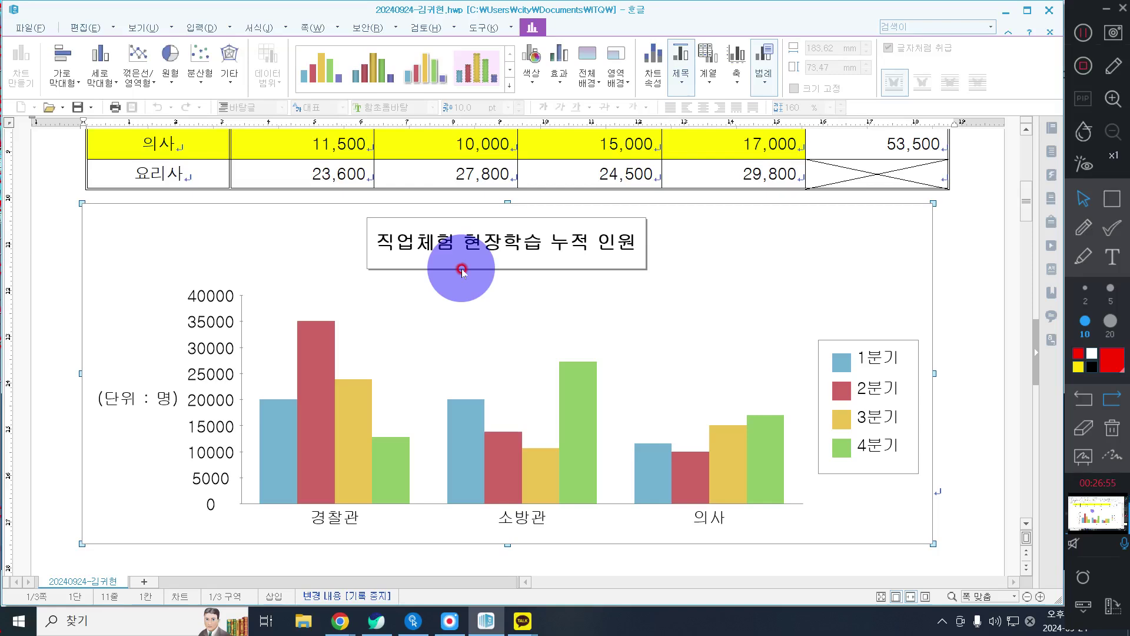
{"action": "left_click", "coordinate": [982, 272]}
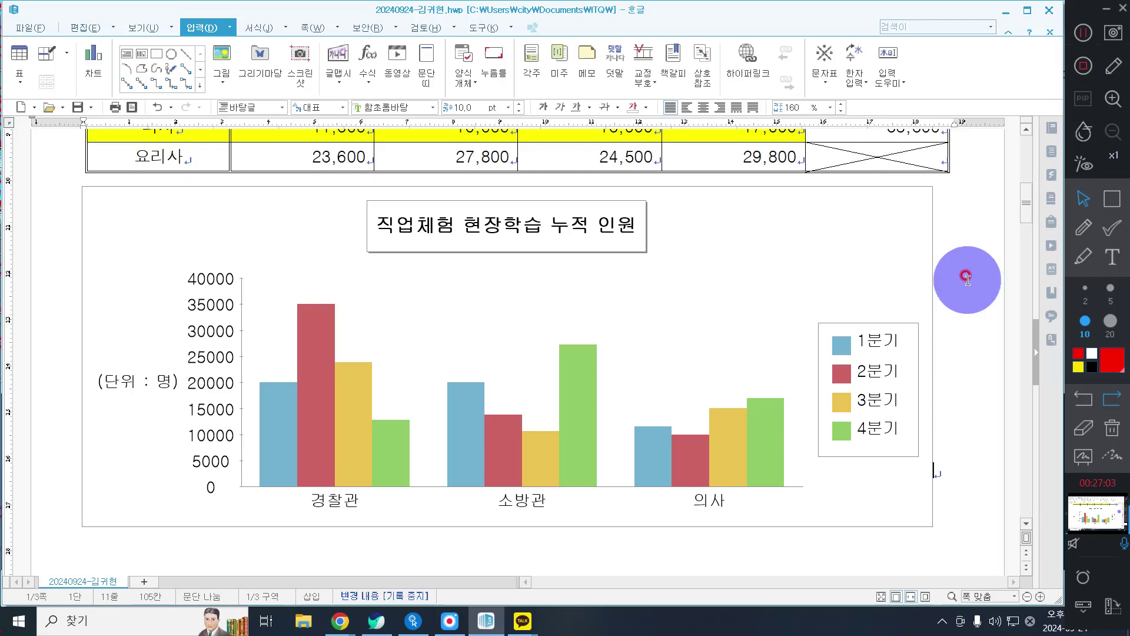
{"action": "left_click", "coordinate": [858, 258]}
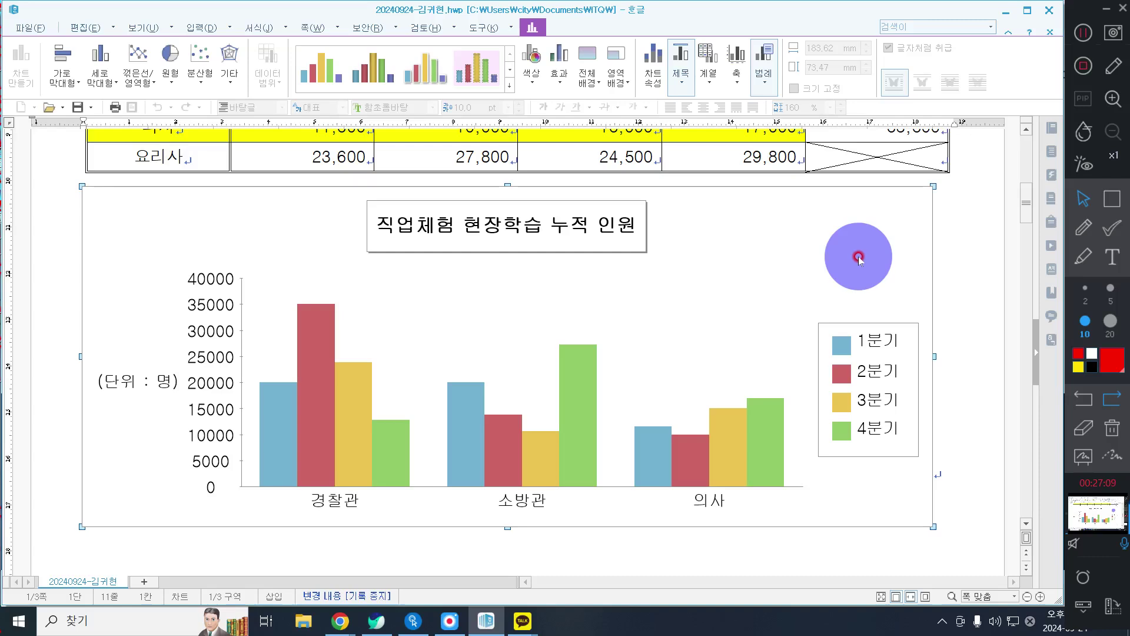
{"action": "scroll", "coordinate": [892, 274], "scroll_direction": "down", "scroll_amount": 5}
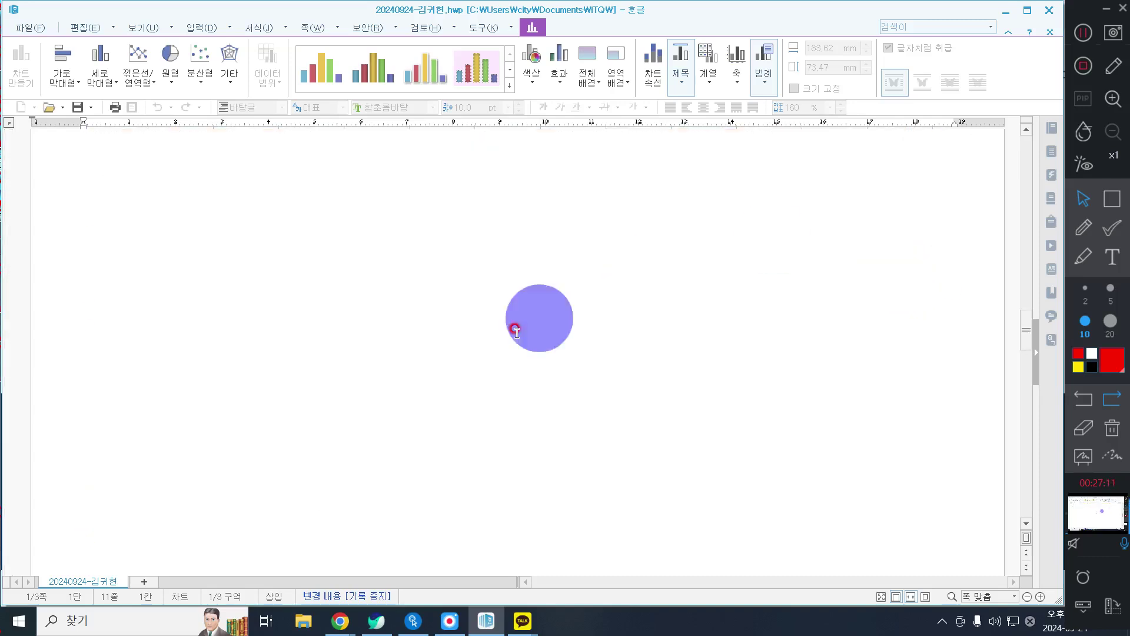
{"action": "scroll", "coordinate": [100, 340], "scroll_direction": "up", "scroll_amount": 2}
{"action": "left_click", "coordinate": [112, 320]}
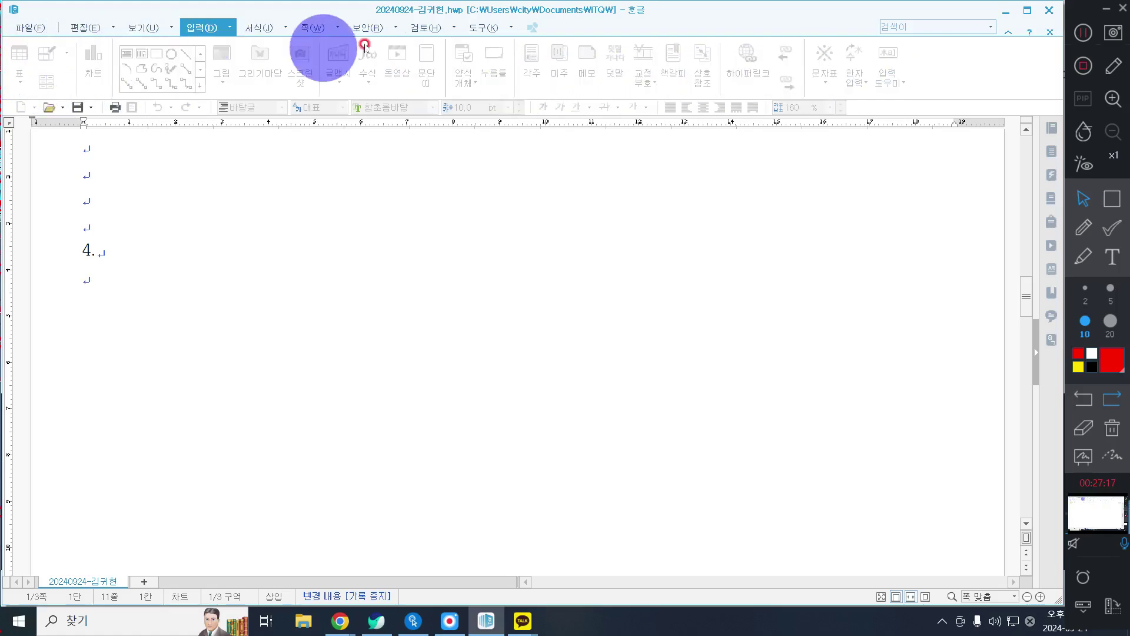
{"action": "scroll", "coordinate": [679, 319], "scroll_direction": "up", "scroll_amount": 2}
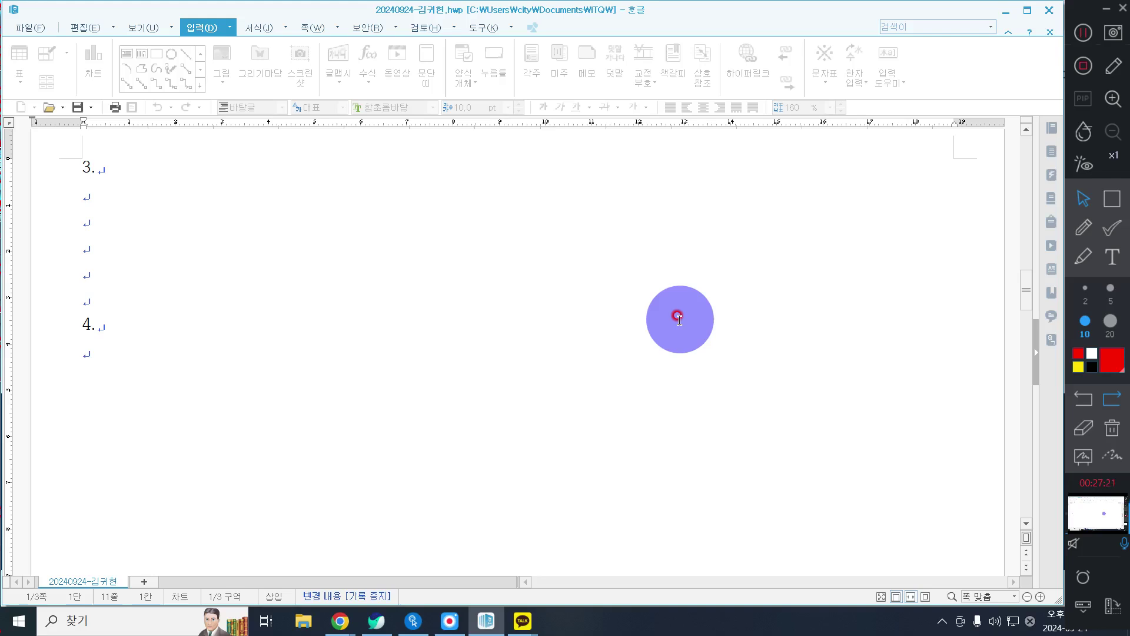
{"action": "scroll", "coordinate": [626, 330], "scroll_direction": "up", "scroll_amount": 6}
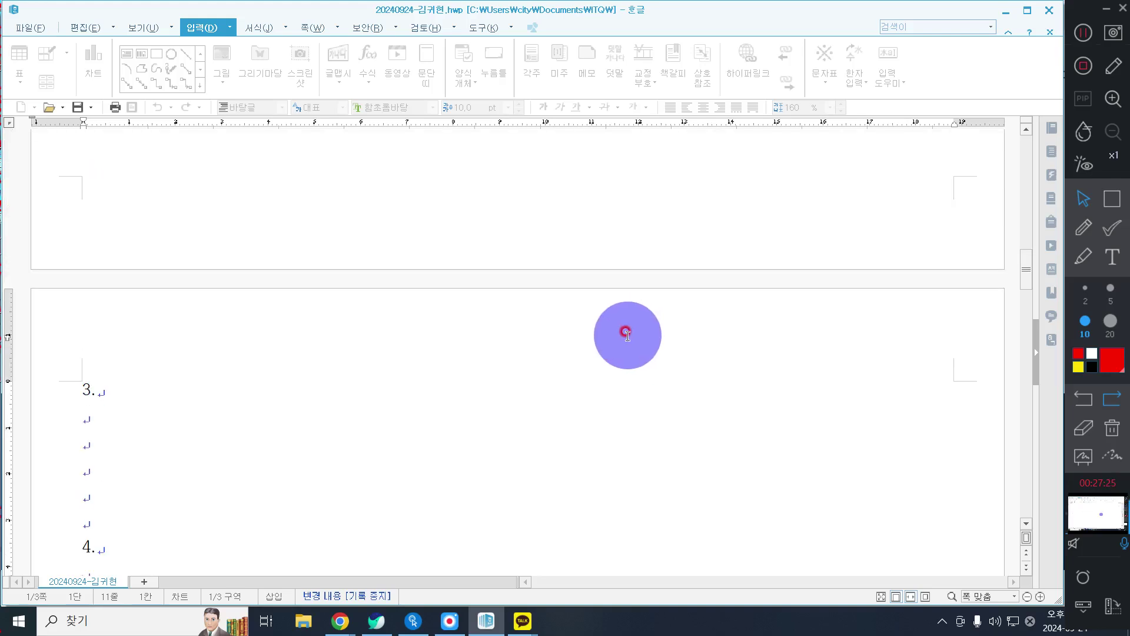
{"action": "scroll", "coordinate": [627, 334], "scroll_direction": "up", "scroll_amount": 14}
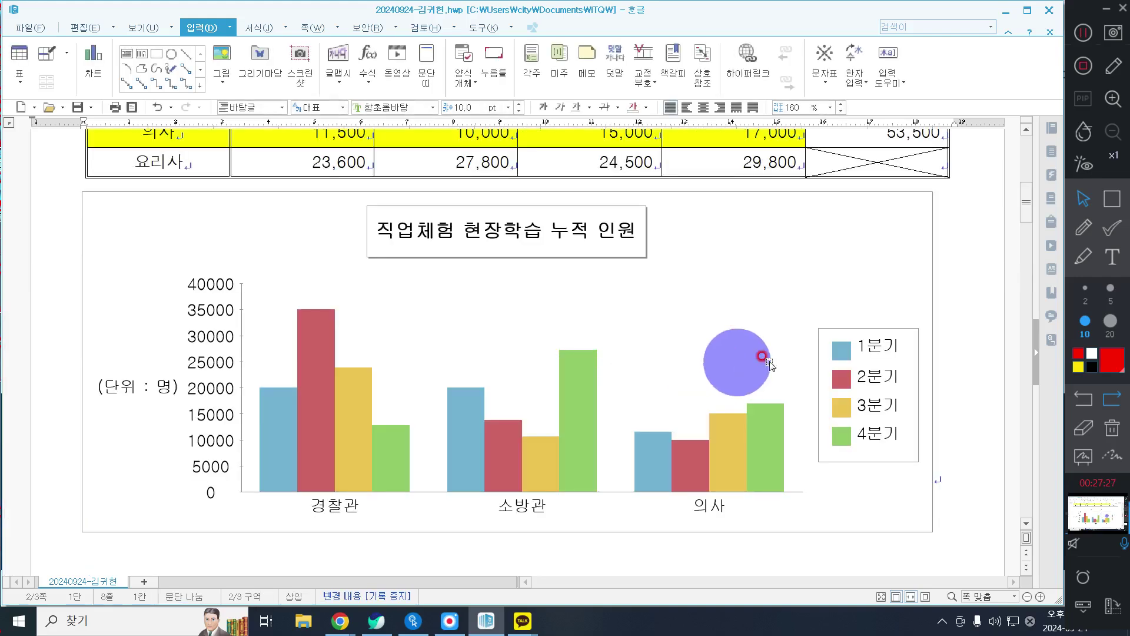
- Place the text cursor beside the finished chart so it is deselected, and save the document under its existing name
{"action": "left_click", "coordinate": [852, 265]}
{"action": "left_click", "coordinate": [965, 247]}
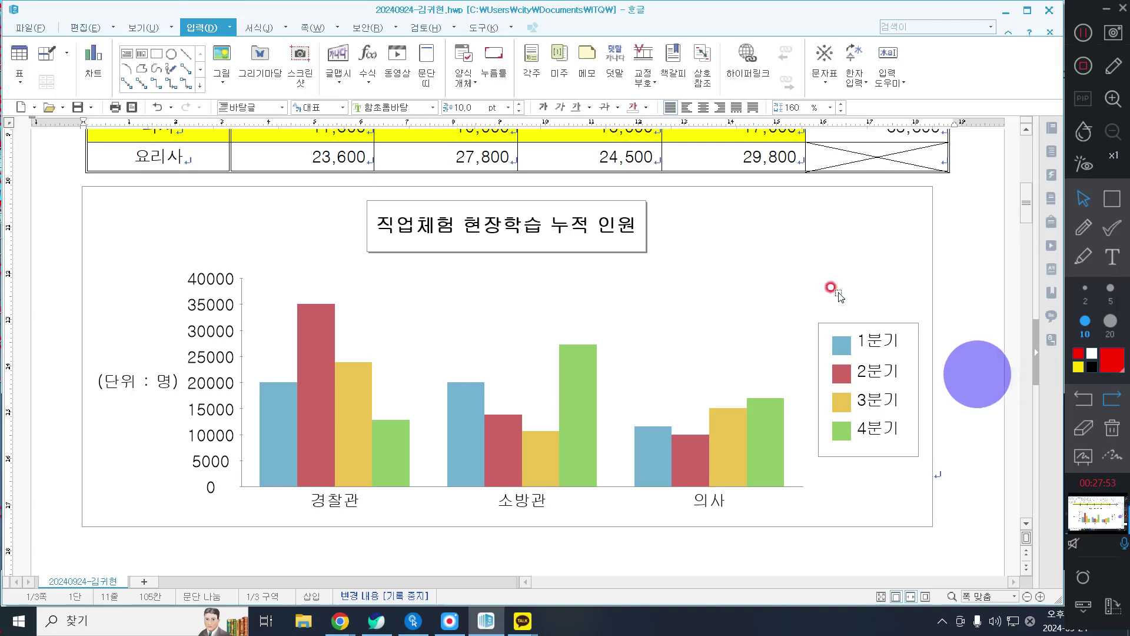
{"action": "left_click", "coordinate": [16, 30]}
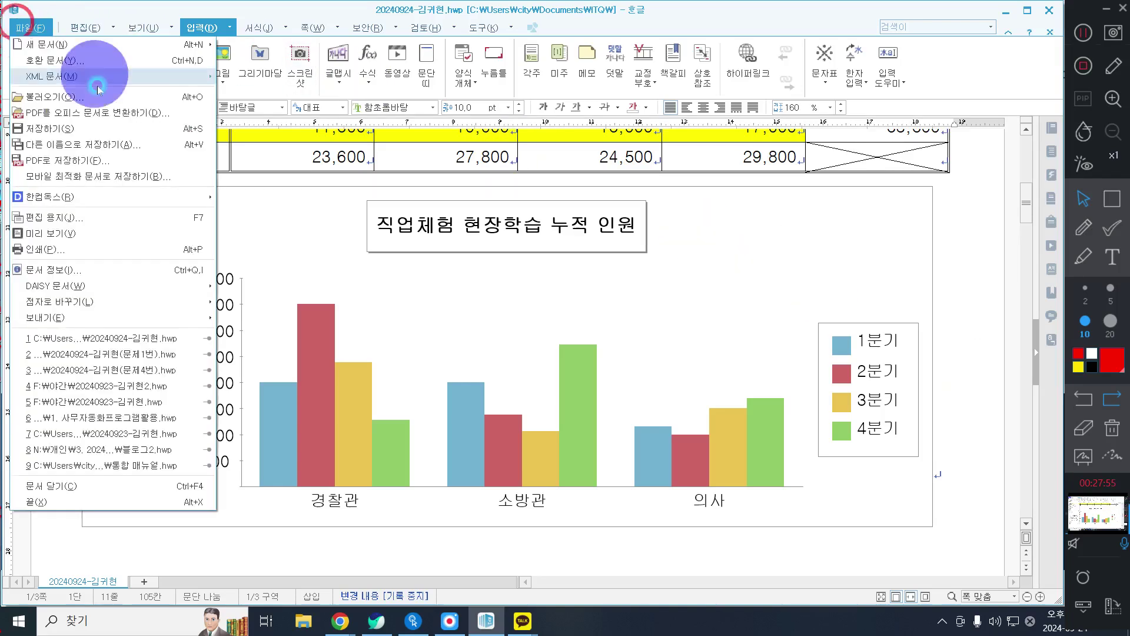
{"action": "left_click", "coordinate": [64, 131]}
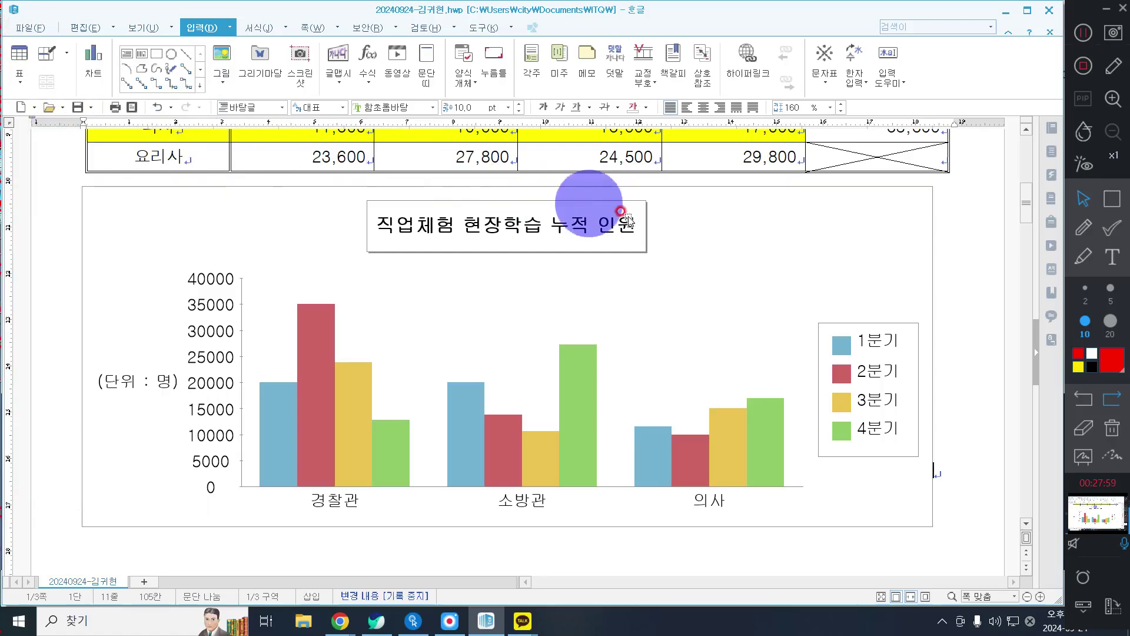